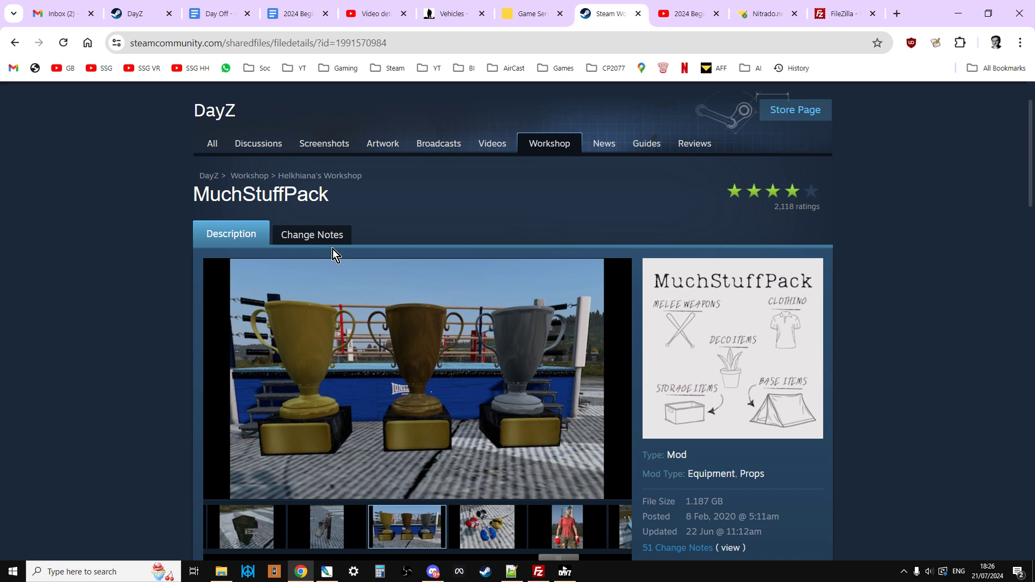
Look through the MuchStuffPack preview images, including the boxing gloves, boxing ring and item list.
scroll(423, 246, down, 4)
scroll(423, 247, up, 1)
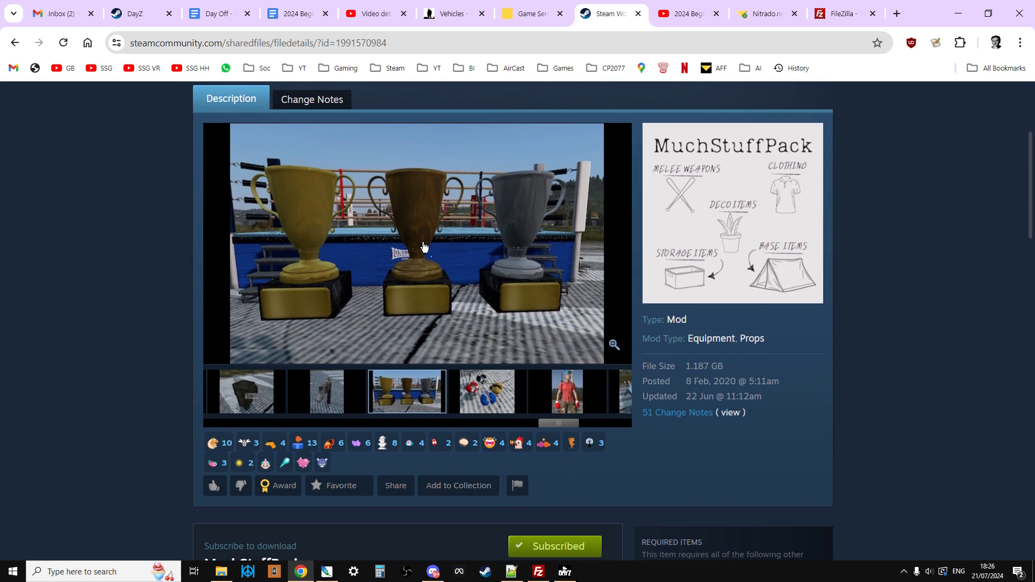
scroll(79, 347, up, 1)
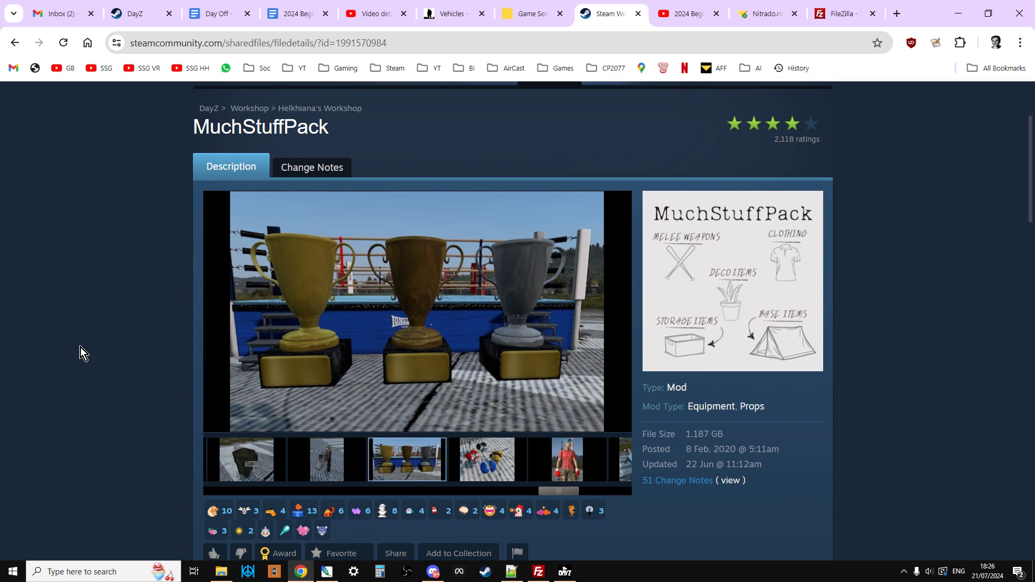
click(475, 454)
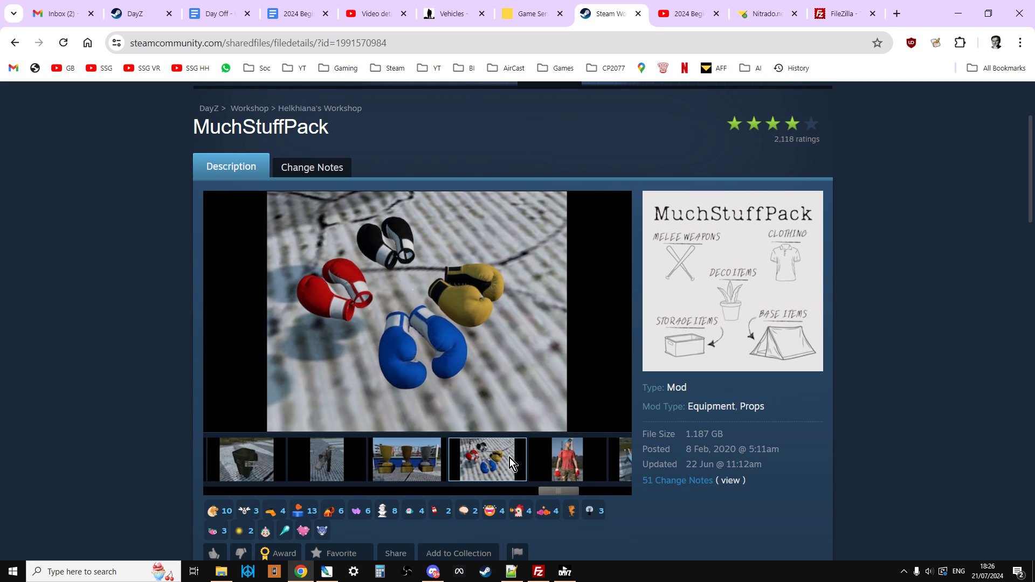
click(564, 458)
click(386, 458)
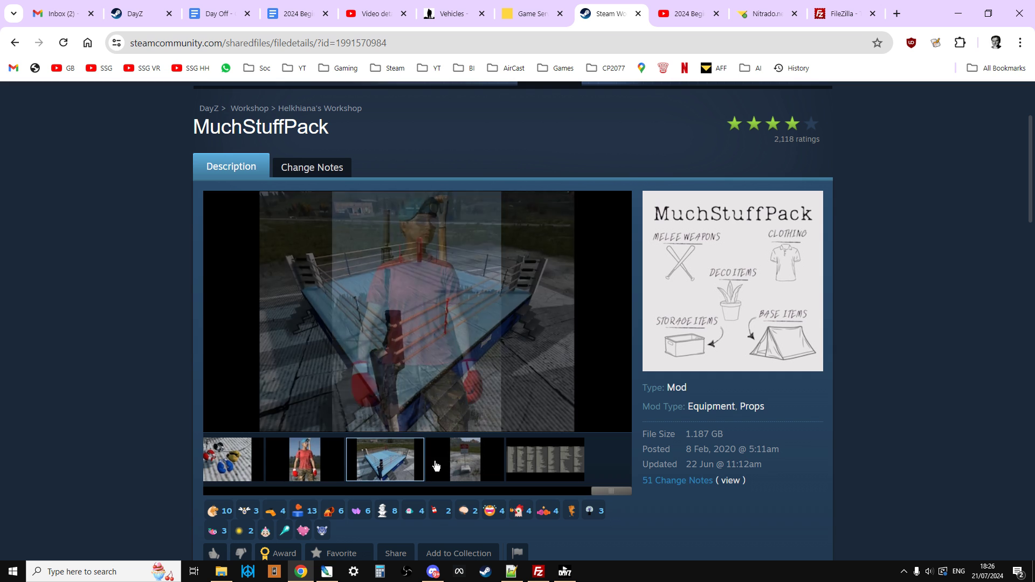
click(469, 462)
click(534, 464)
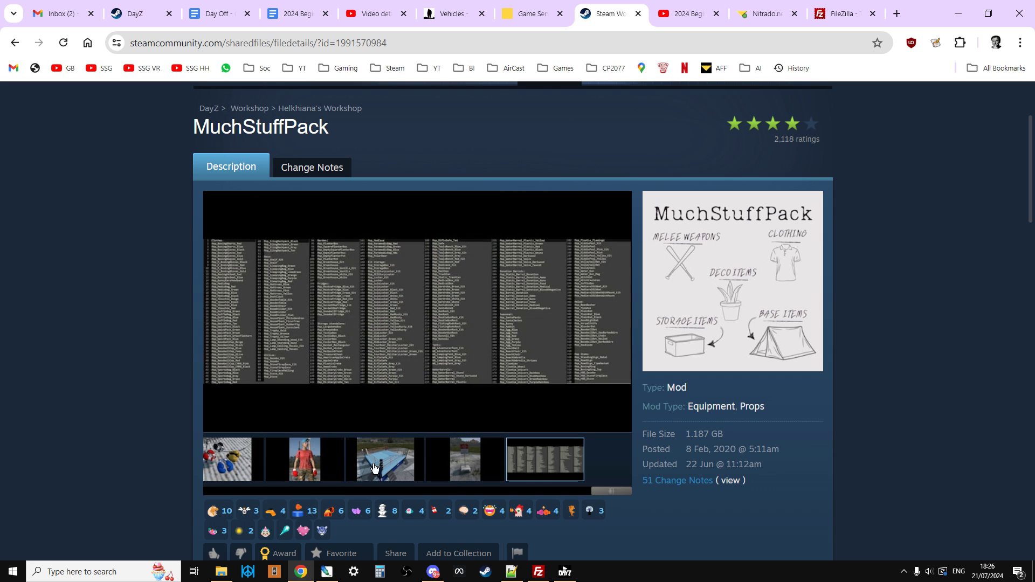
click(311, 474)
click(227, 460)
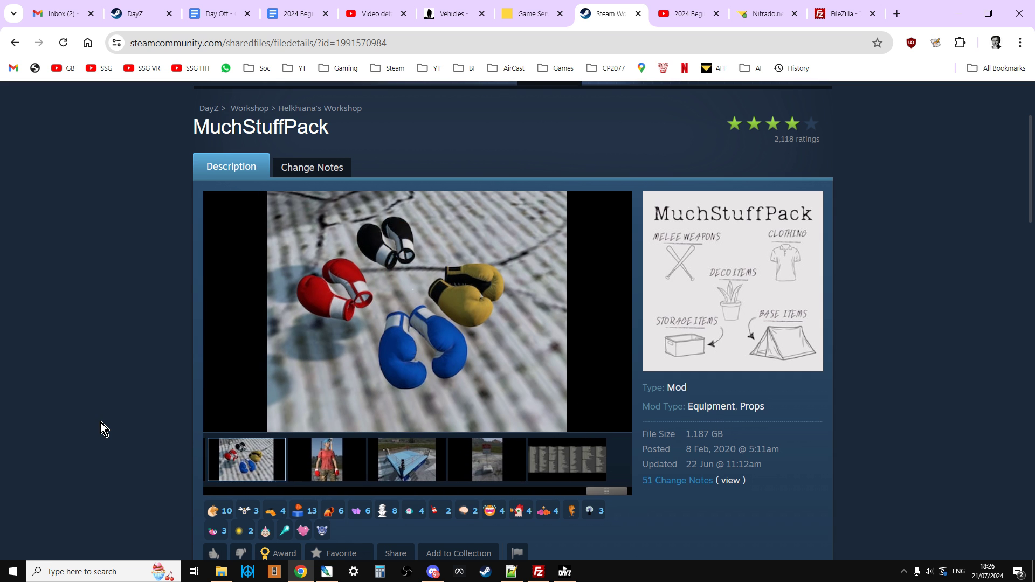
Examine the MuchStuffPack page's subscription status, description and required items.
scroll(102, 422, down, 3)
scroll(103, 422, up, 1)
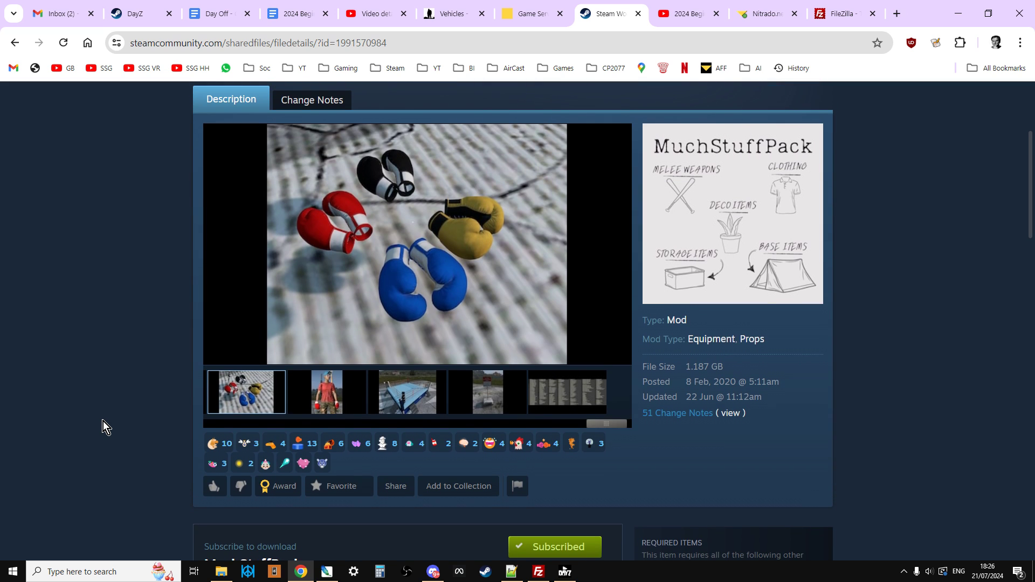
scroll(118, 441, down, 3)
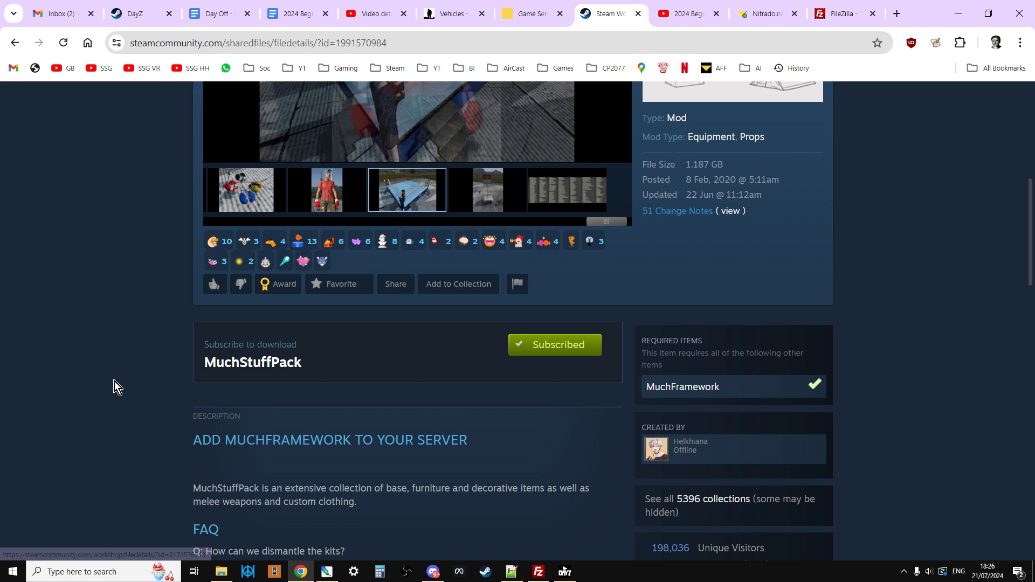
scroll(94, 386, up, 2)
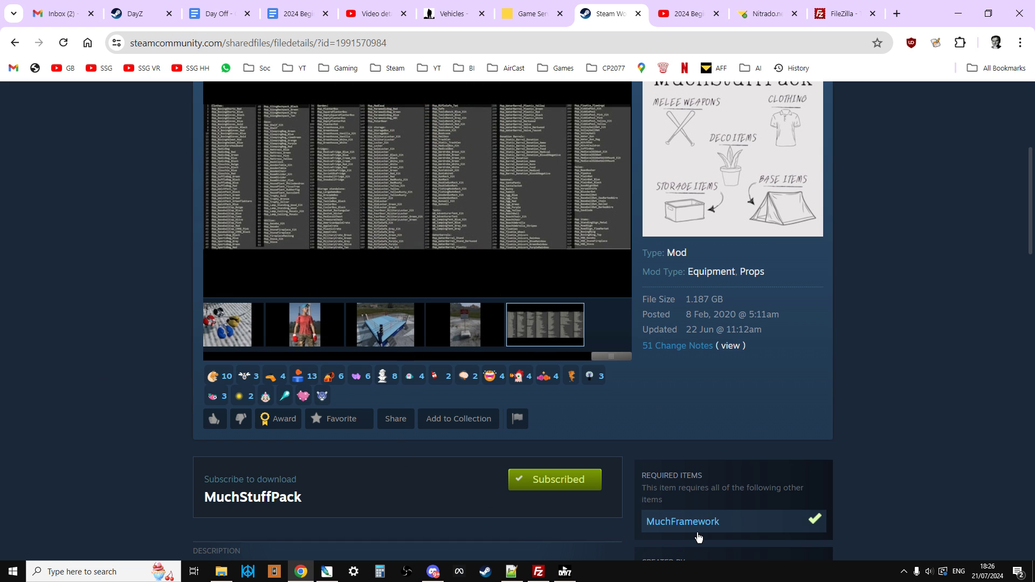
scroll(448, 450, up, 4)
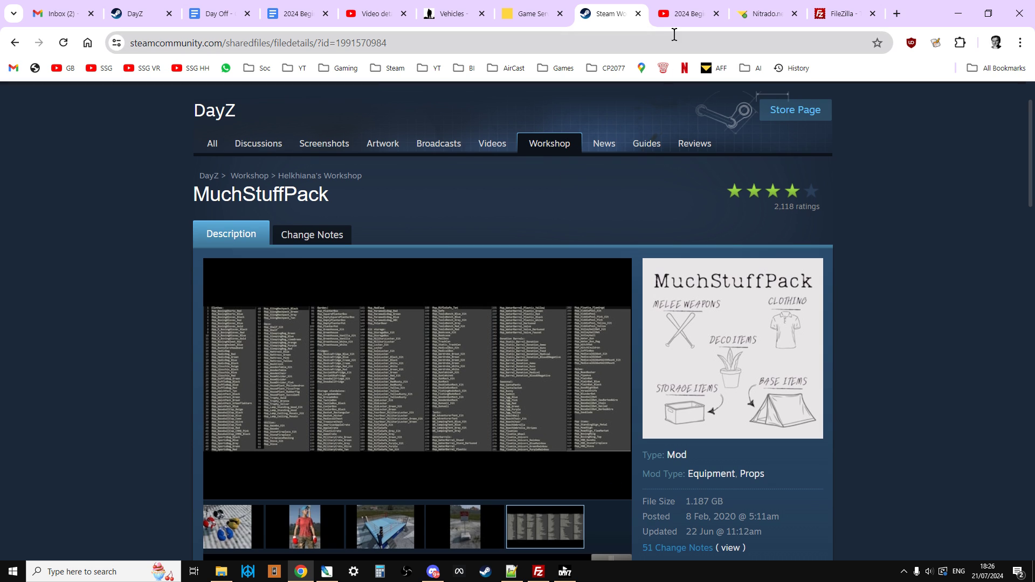
View the 2024 Beginners Guide YouTube playlist, then return to the MuchStuffPack Workshop page.
click(688, 16)
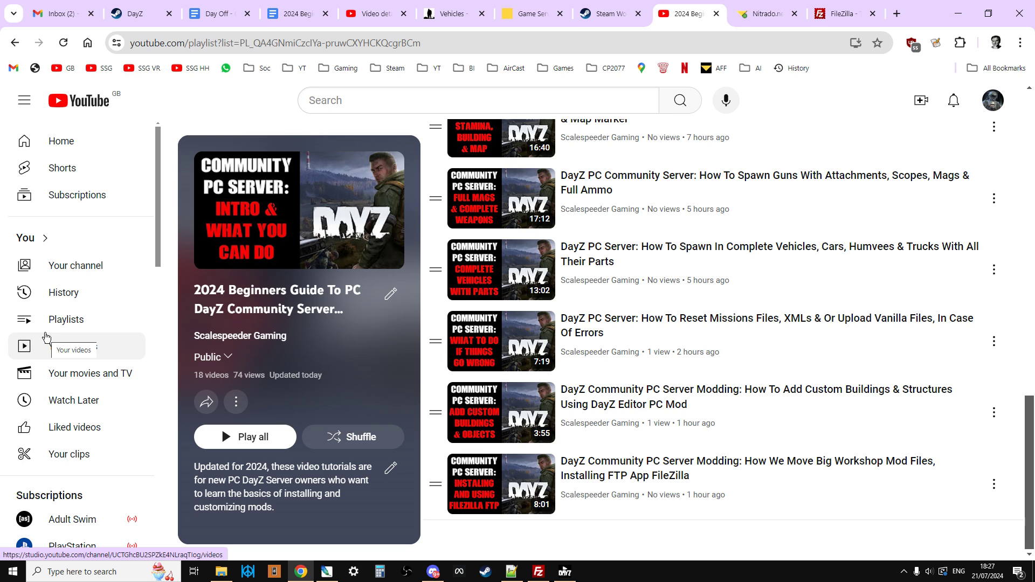
click(602, 15)
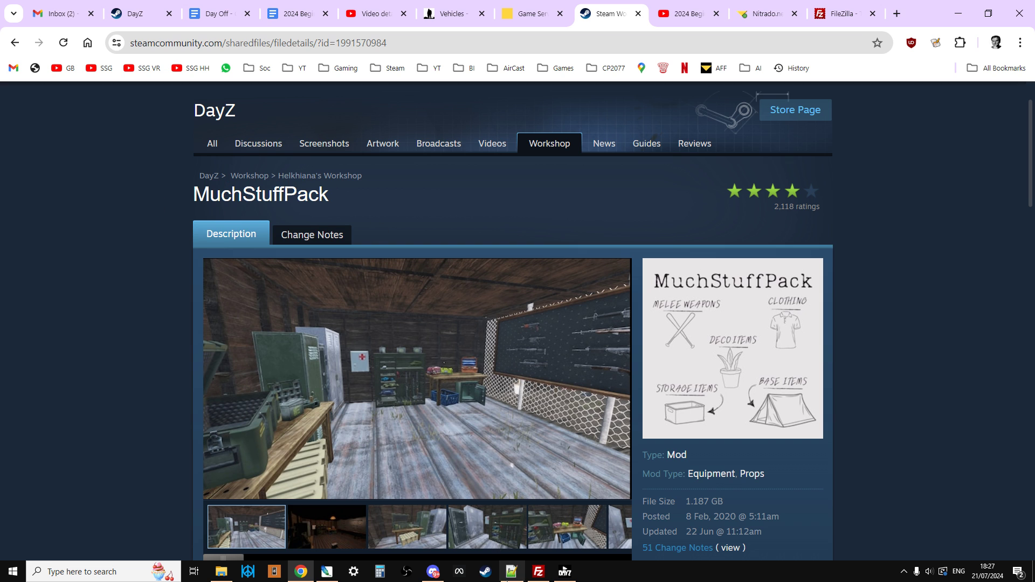
Switch to the Steam app, search its Workshop for "dayz" and open the DayZ Workshop.
click(486, 573)
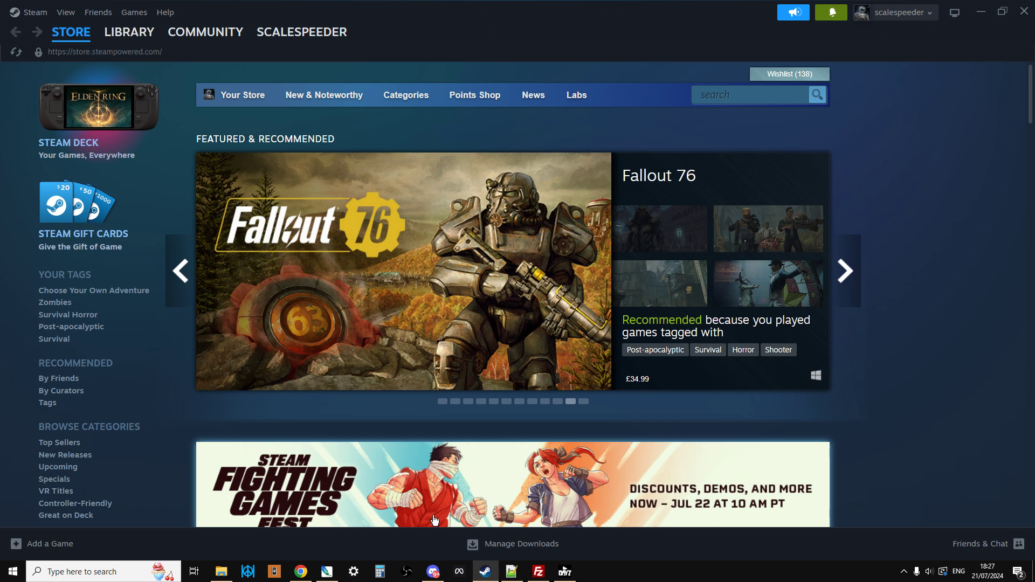
mouse_move(205, 33)
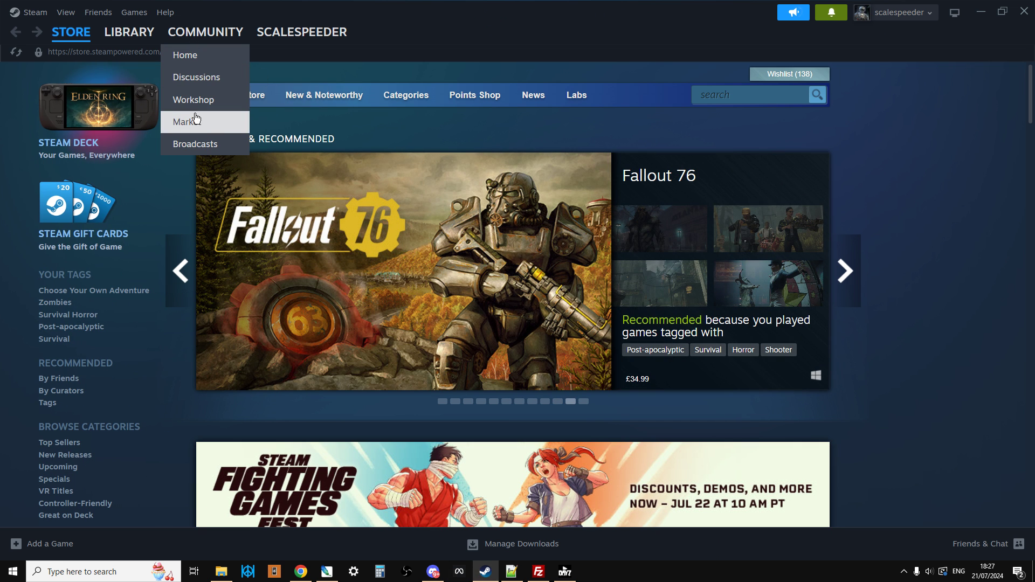
click(203, 99)
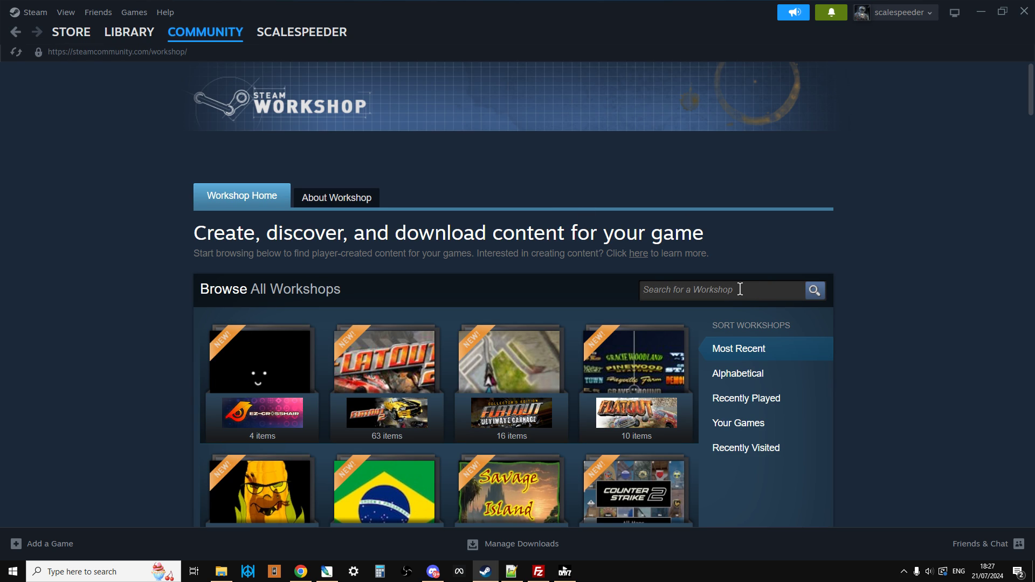
click(738, 290)
text(dayz)
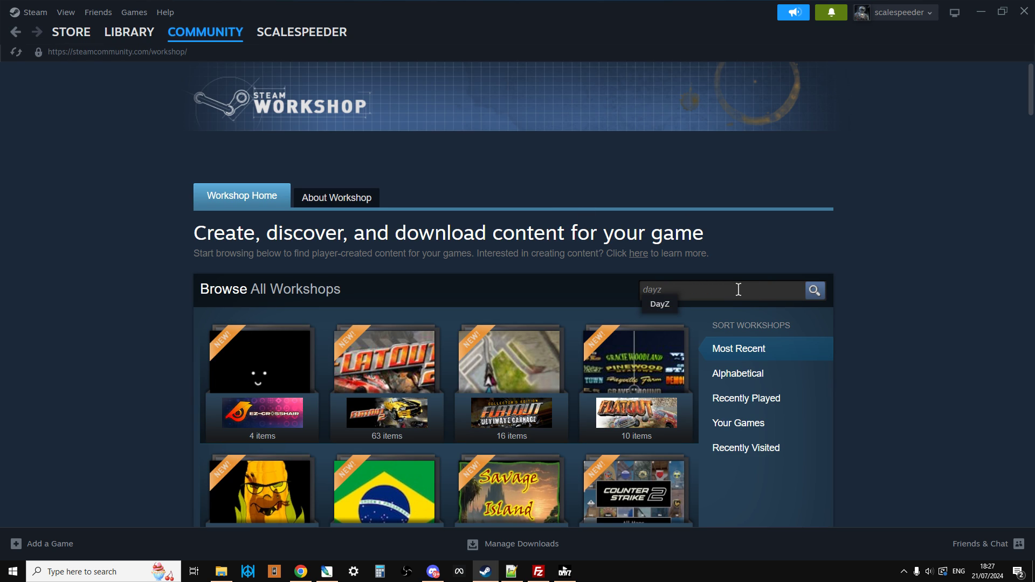
click(660, 305)
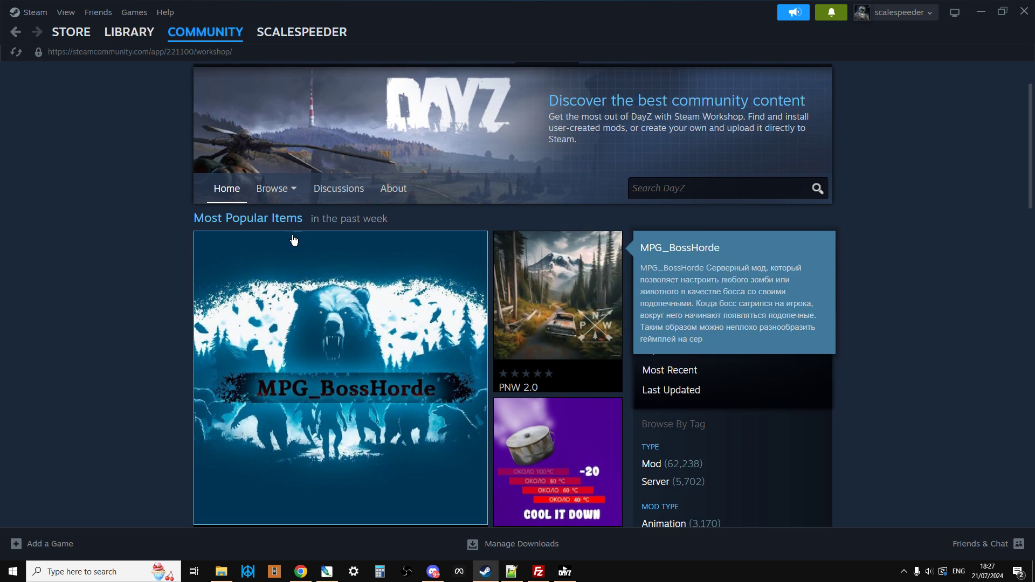
Browse the DayZ Workshop items and show the most popular ones over One Year.
mouse_move(285, 194)
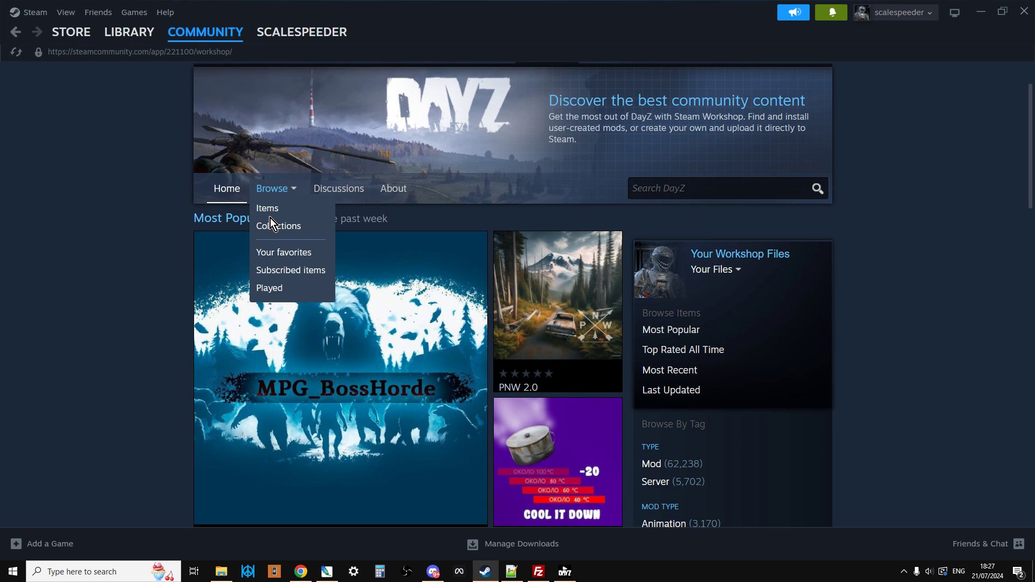
click(268, 211)
scroll(540, 242, down, 3)
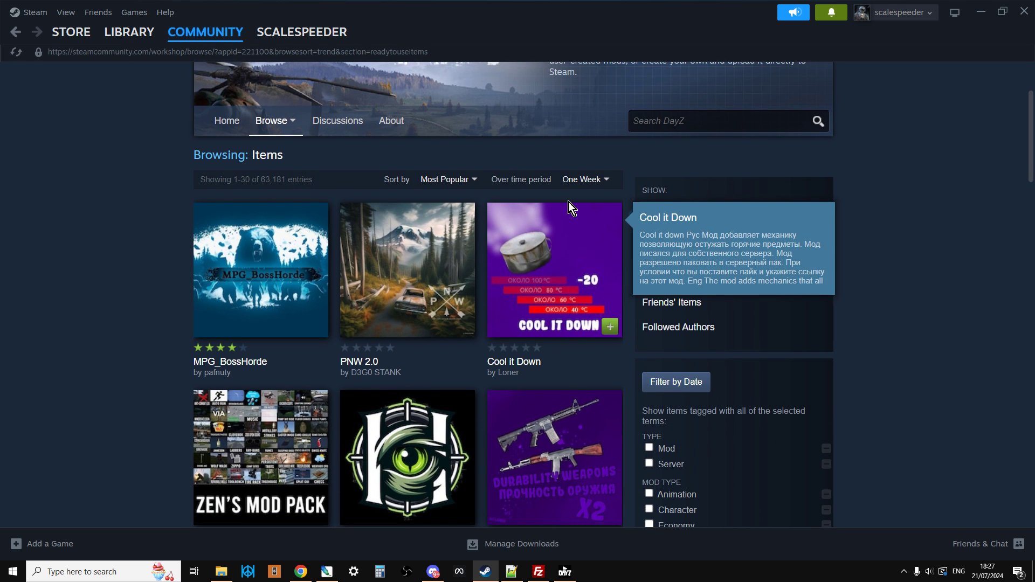
click(581, 180)
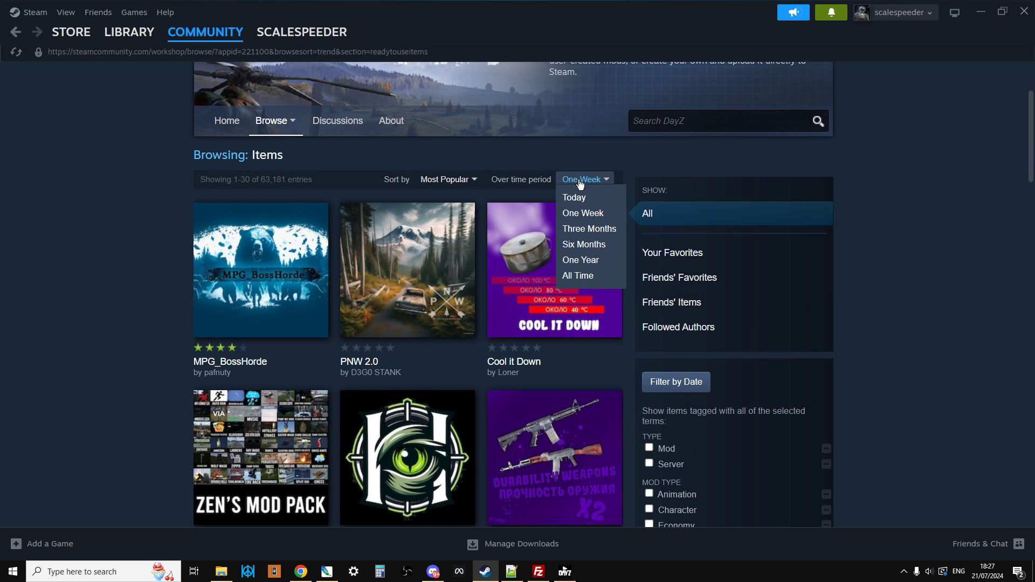
click(578, 261)
scroll(150, 310, down, 3)
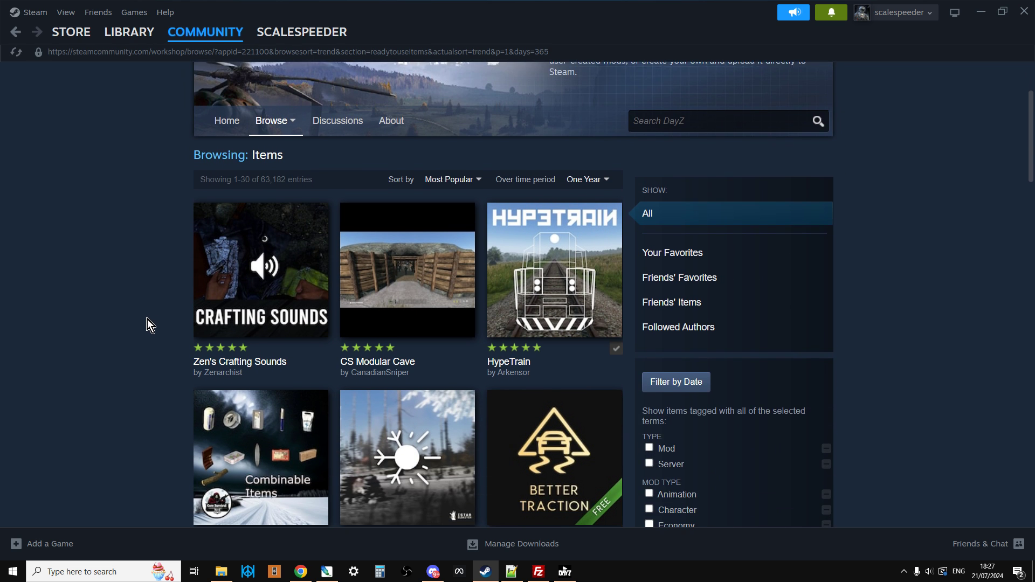
scroll(147, 319, down, 1)
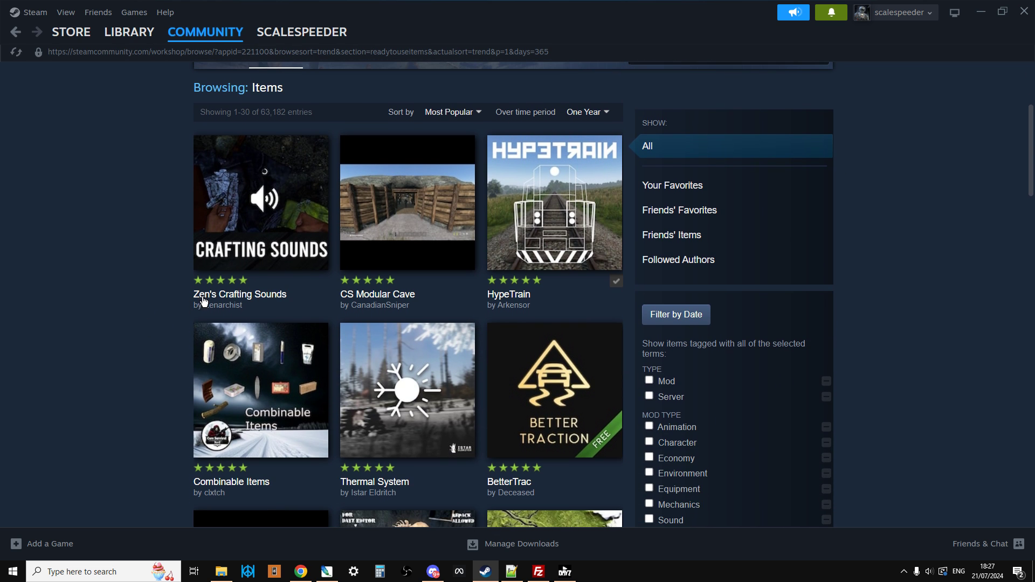
Open the Zen's Crafting Sounds mod page and read its description, installation instructions and repack notes.
click(304, 211)
scroll(68, 357, down, 4)
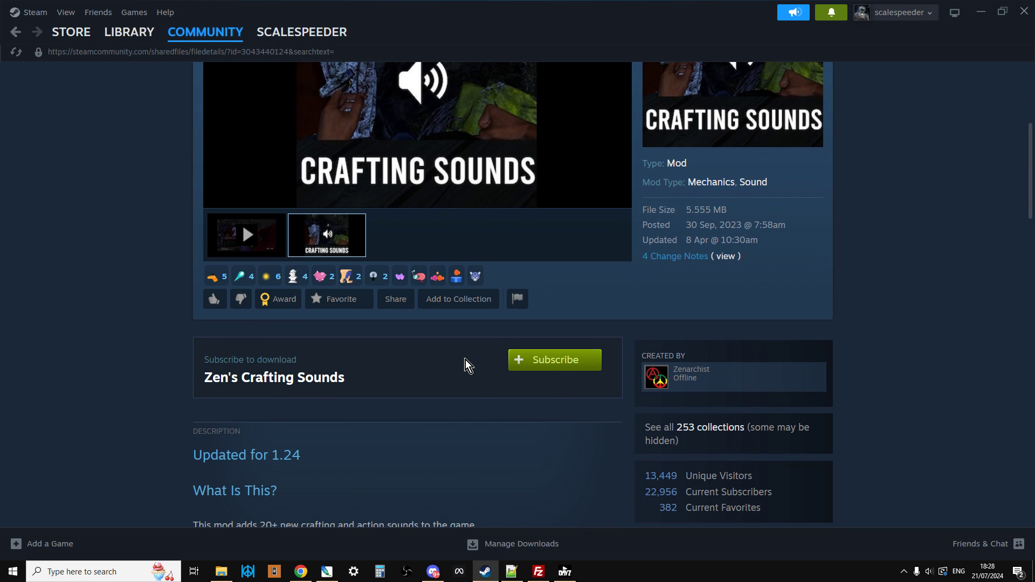
scroll(224, 303, down, 2)
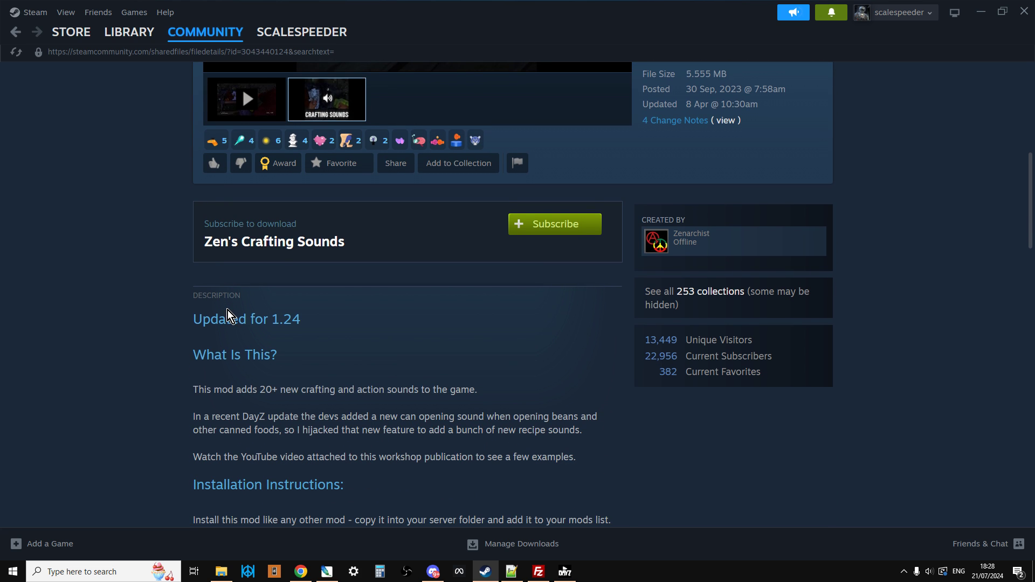
scroll(227, 305, down, 8)
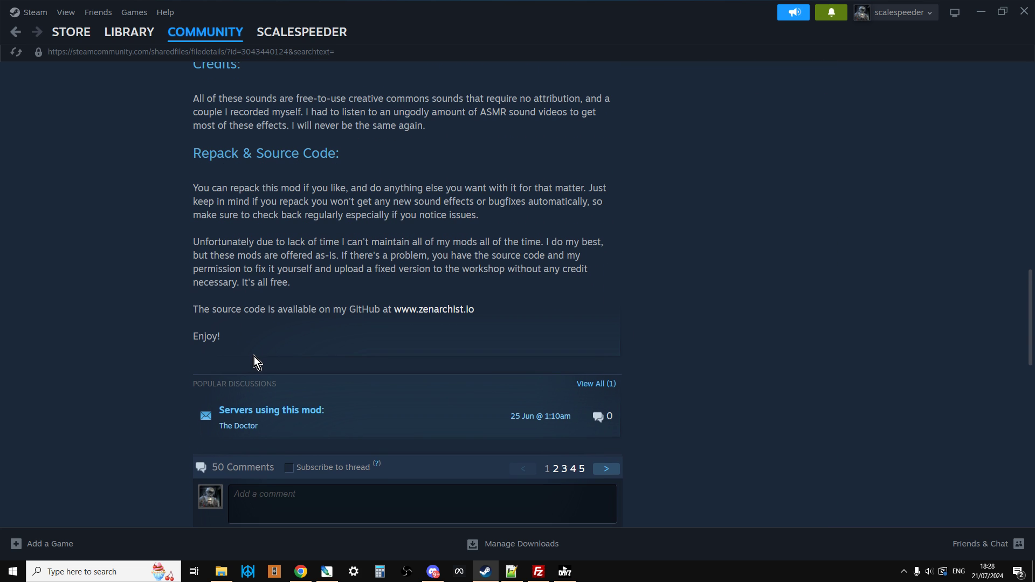
scroll(254, 357, up, 3)
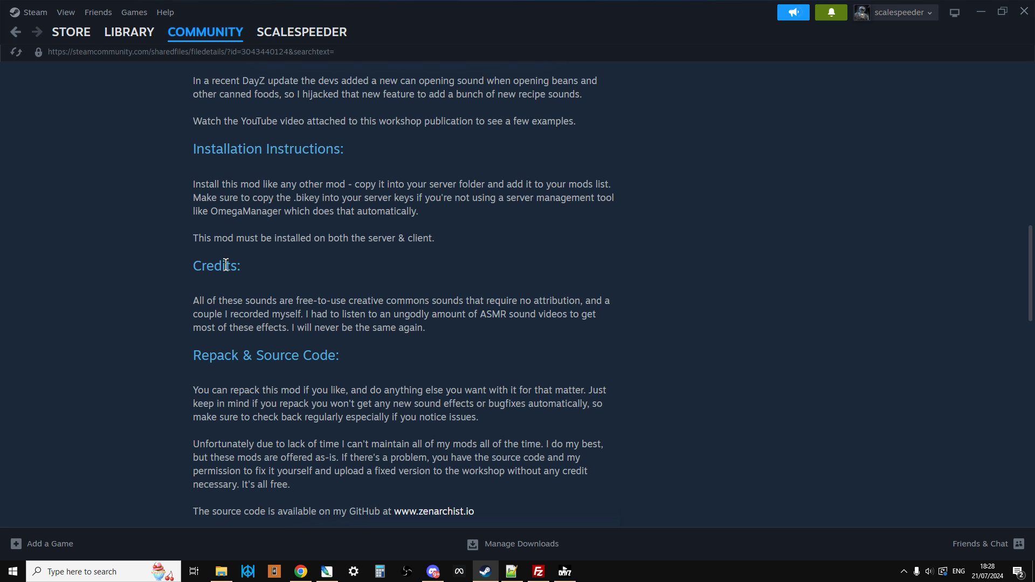
Switch to Chrome and read through the description and FAQ on the MuchStuffPack page.
click(300, 572)
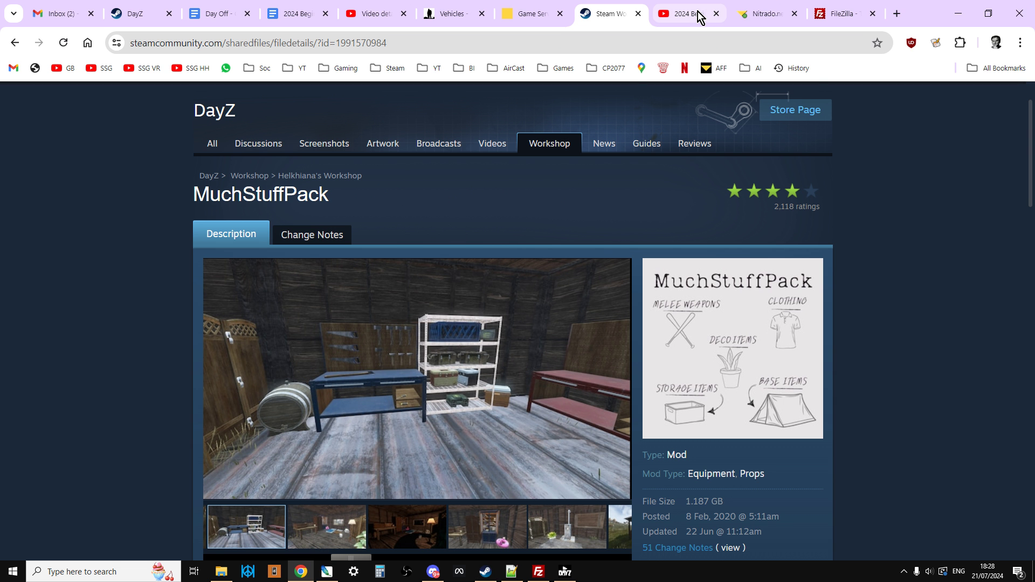
scroll(464, 328, down, 7)
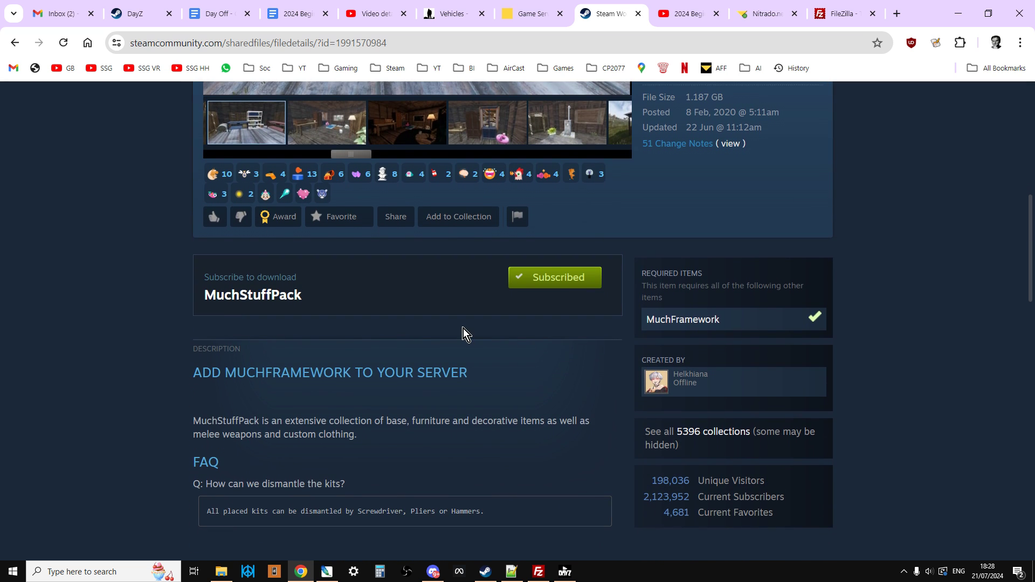
scroll(463, 332, down, 8)
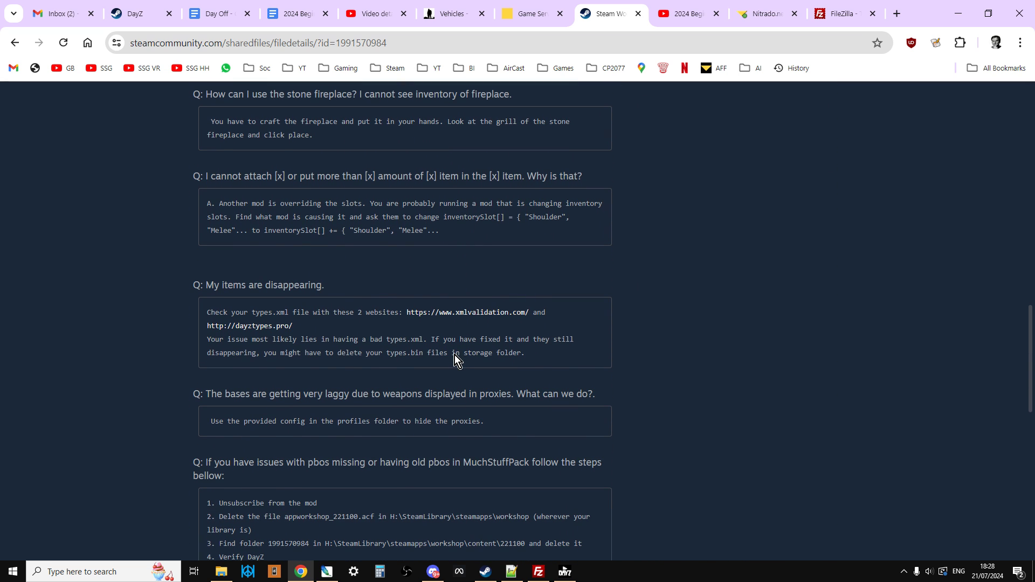
scroll(454, 354, up, 15)
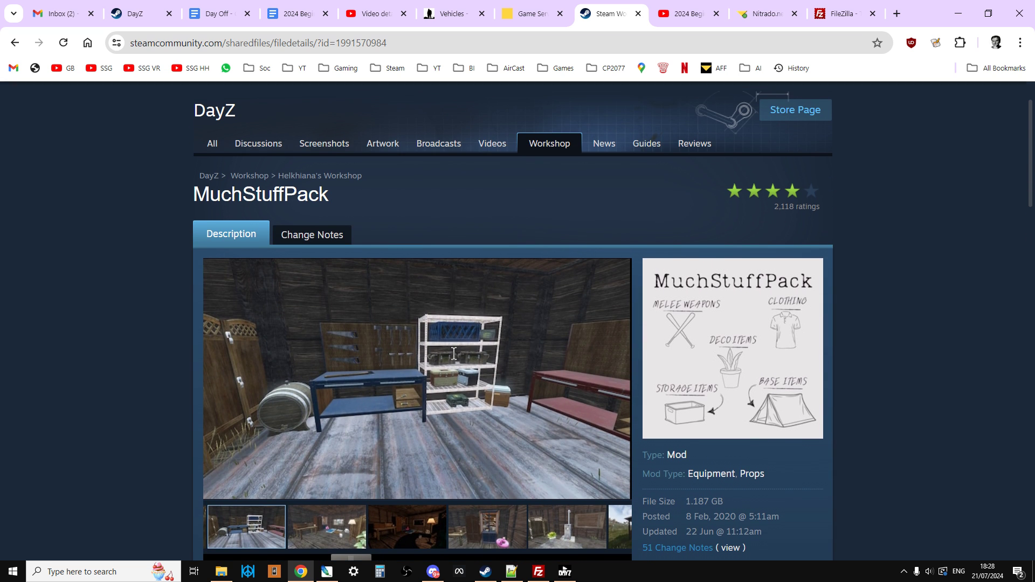
View the modding-dayz-servers channel in Discord, then return to the MuchStuffPack page in Chrome.
click(435, 572)
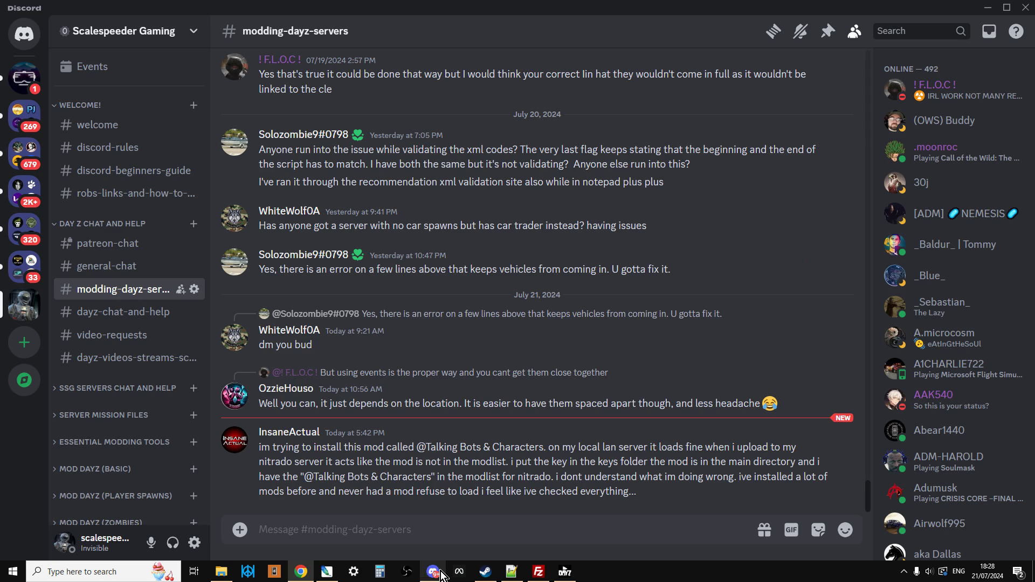
click(441, 573)
click(440, 573)
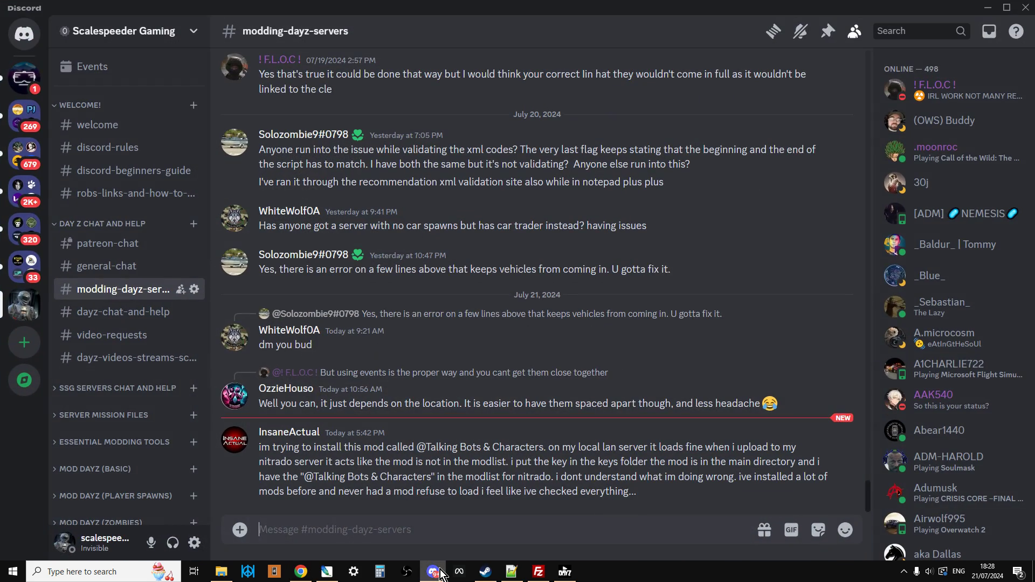
click(440, 573)
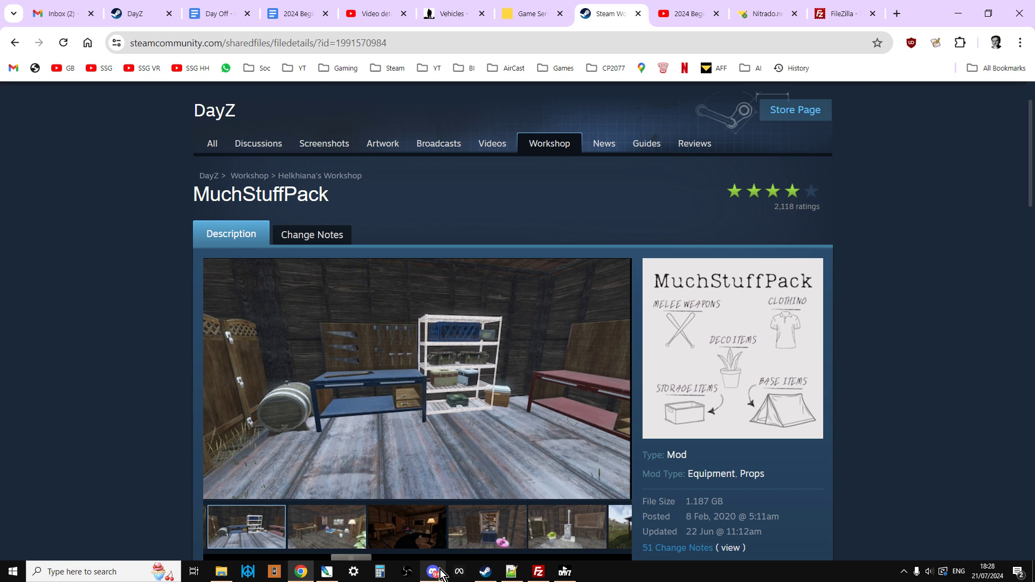
Switch to Steam and read the user comments on the Zen's Crafting Sounds mod page.
click(485, 572)
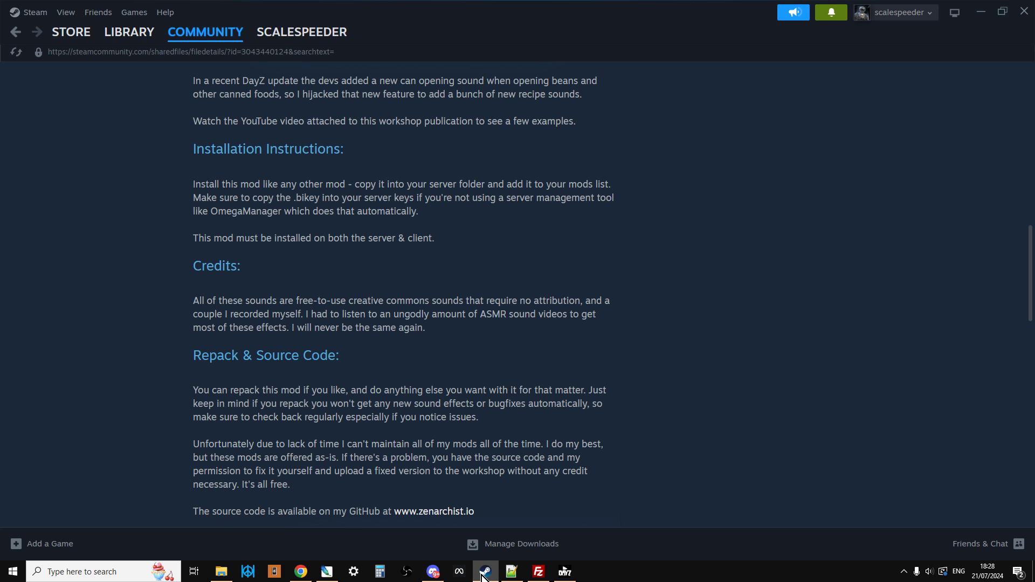
scroll(398, 354, up, 10)
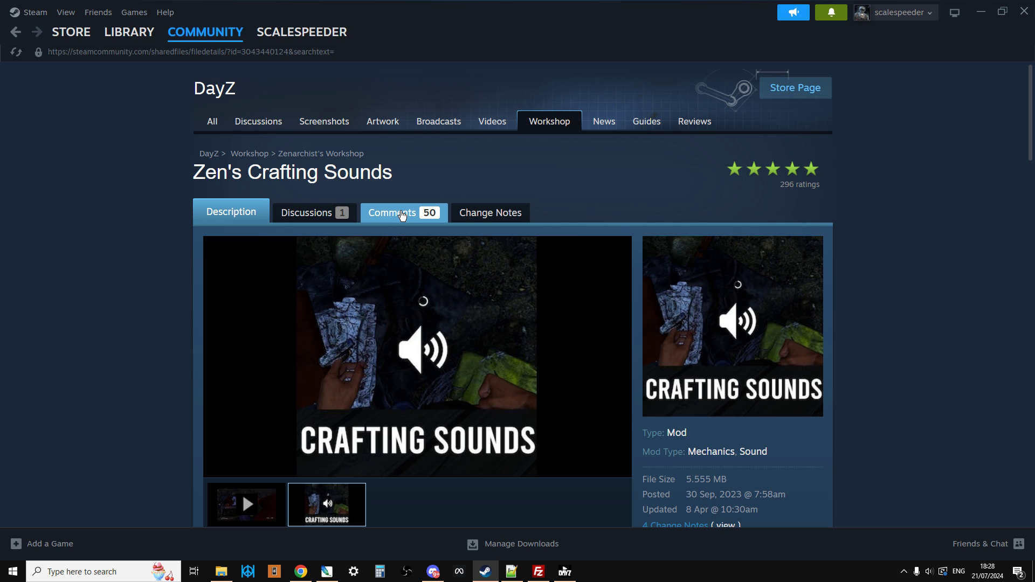
click(402, 215)
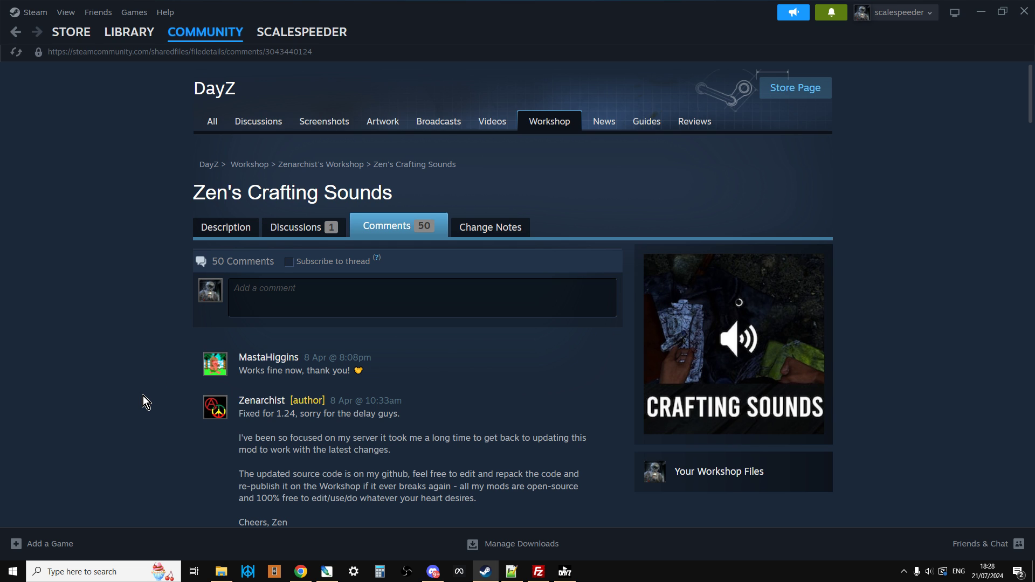
scroll(185, 418, down, 1)
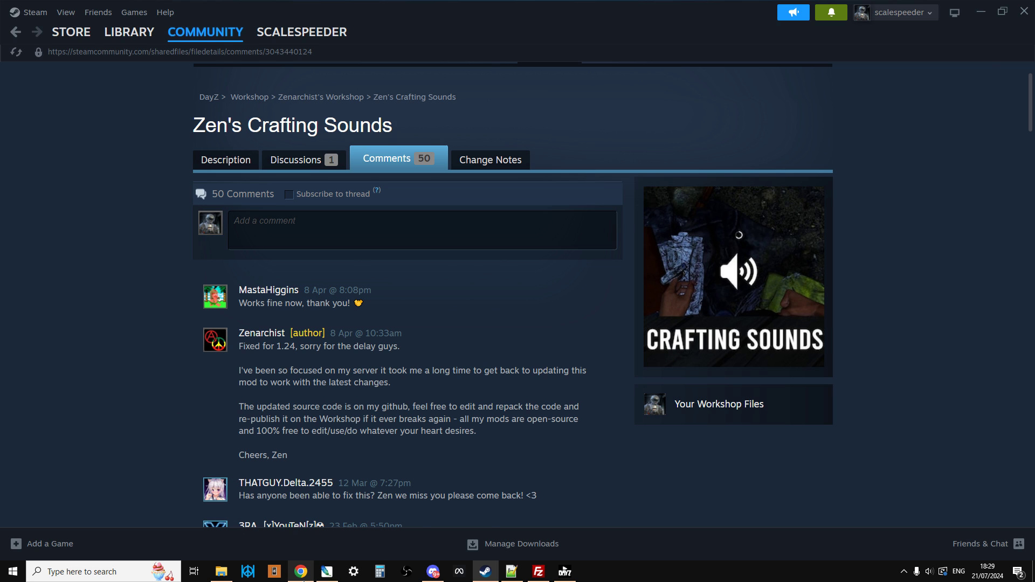
Return to the MuchStuffPack page in Chrome and check its required items.
click(301, 571)
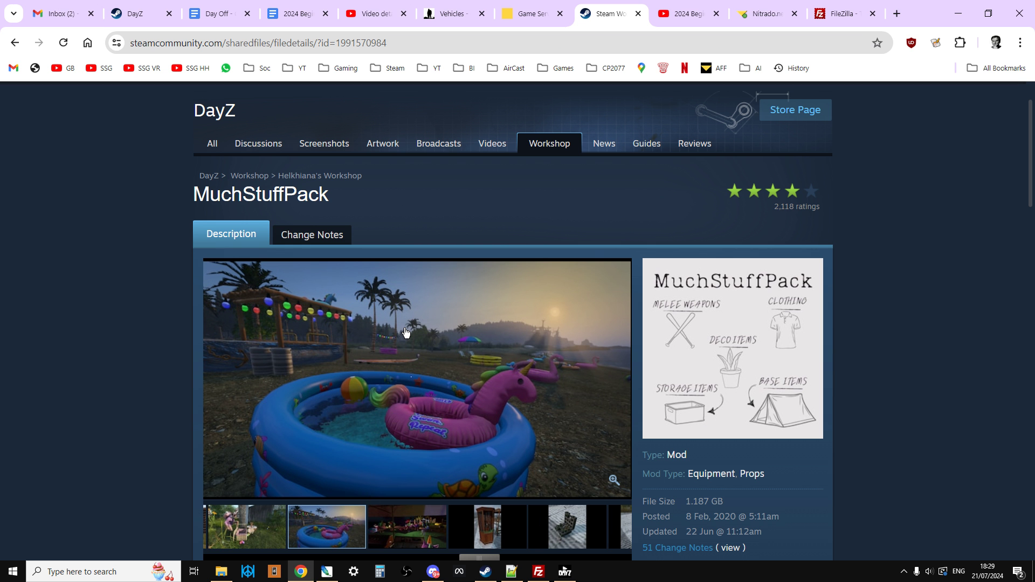
scroll(384, 331, down, 6)
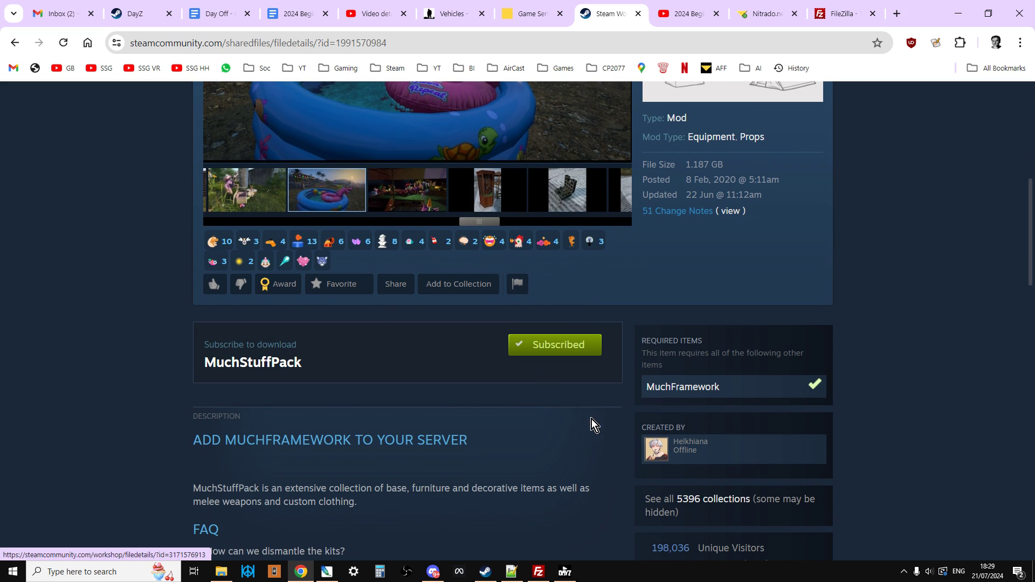
Switch to the DayZ Launcher, collapse the local Building Fortifications and CJ187-SimpleSpawner mod details, then switch to FileZilla.
click(565, 571)
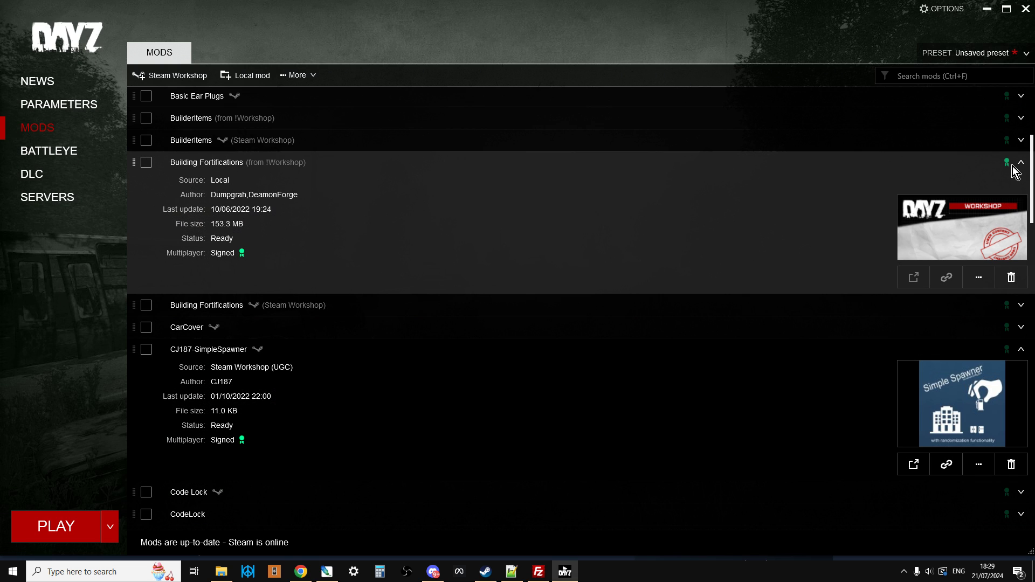
click(1020, 163)
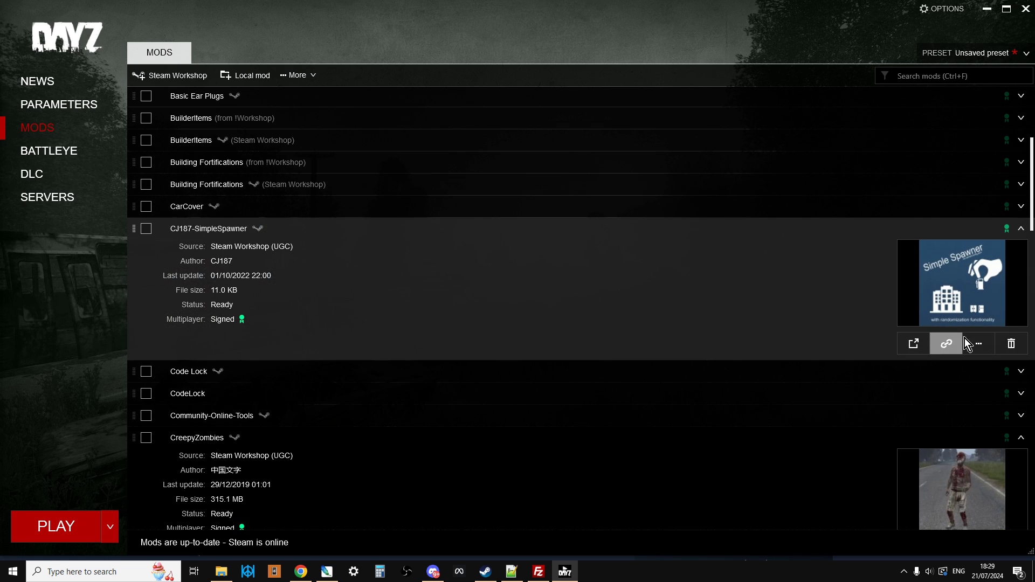
click(1020, 229)
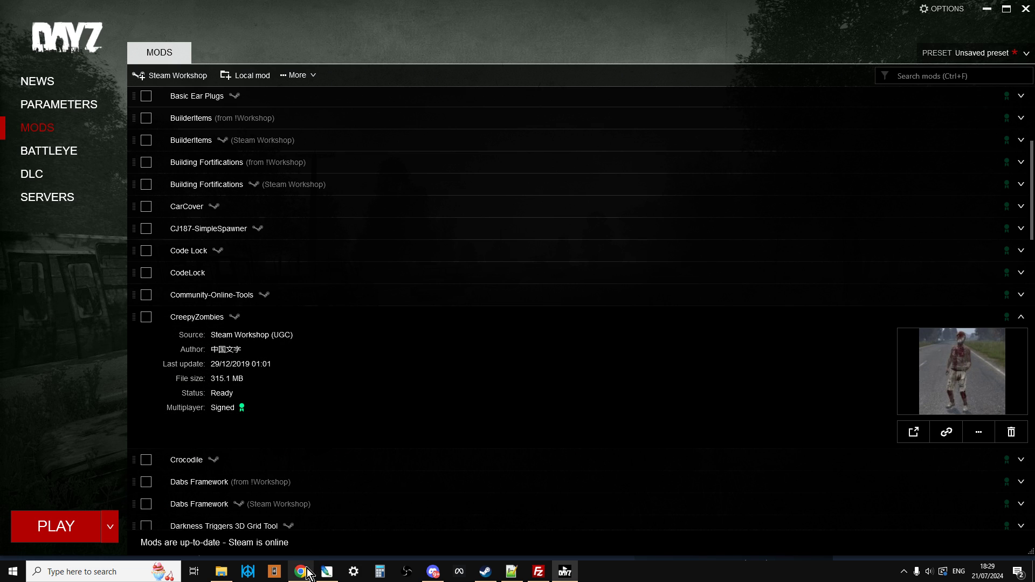
mouse_move(312, 579)
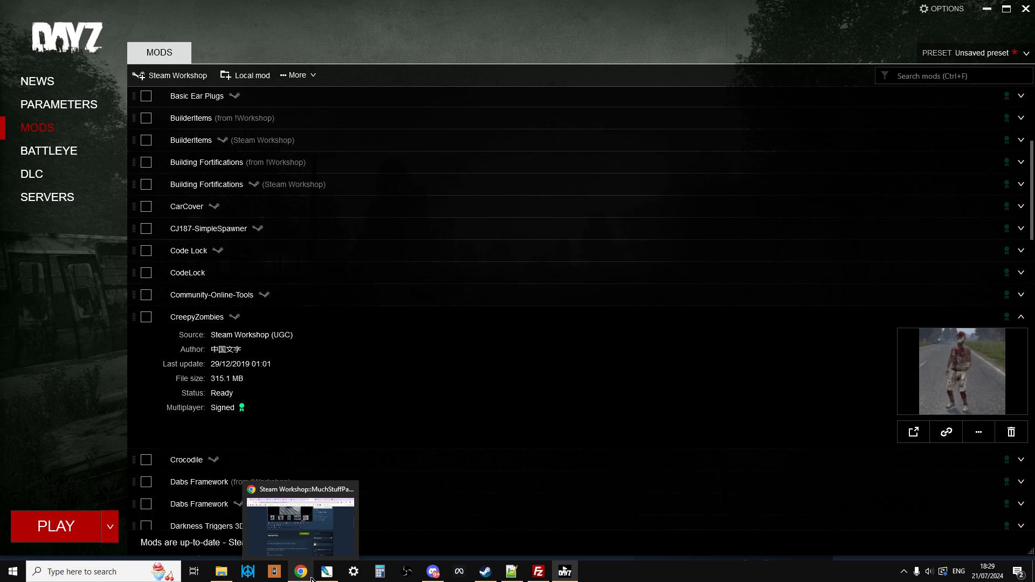
click(539, 572)
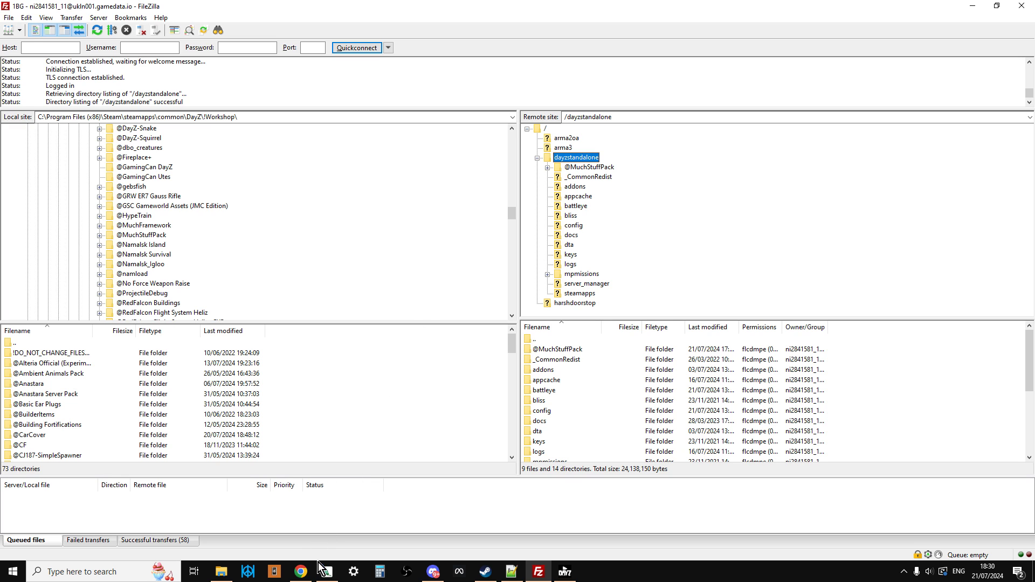
Switch back to Chrome and look through the screenshots in the MuchStuffPack gallery, including its last image.
click(301, 572)
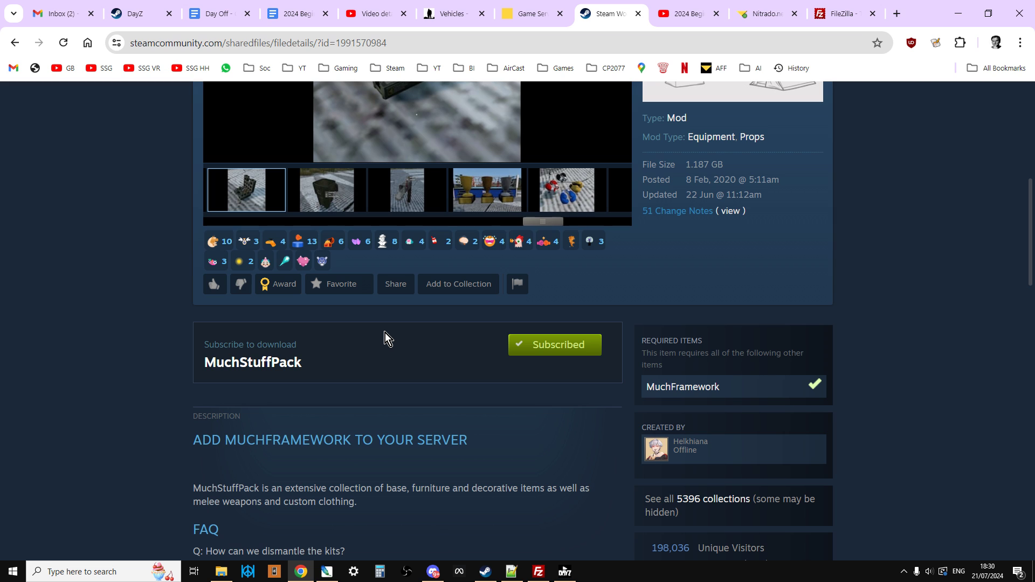
scroll(377, 351, up, 4)
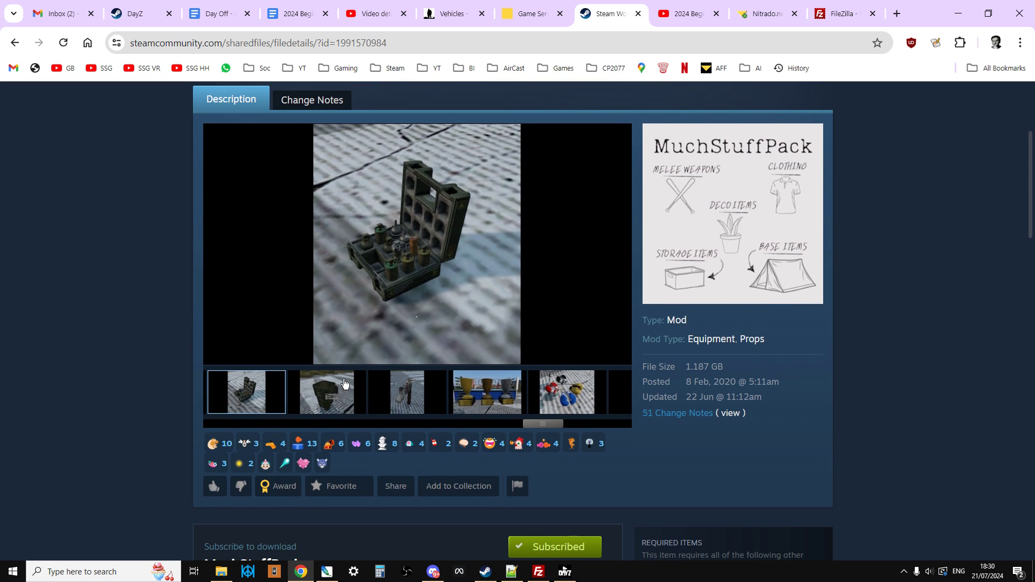
click(325, 410)
click(388, 404)
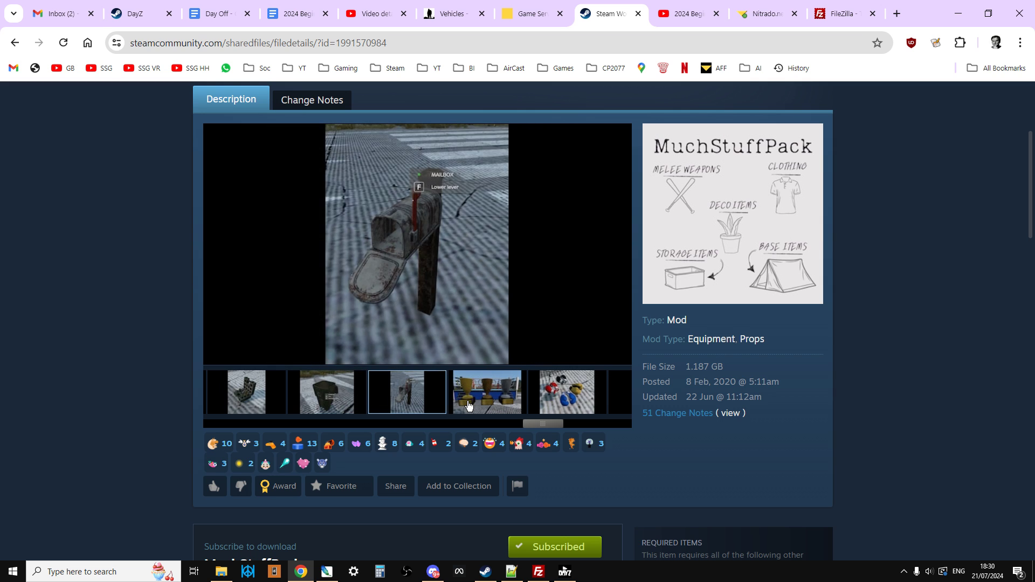
click(457, 403)
click(567, 400)
scroll(552, 423, right, 3)
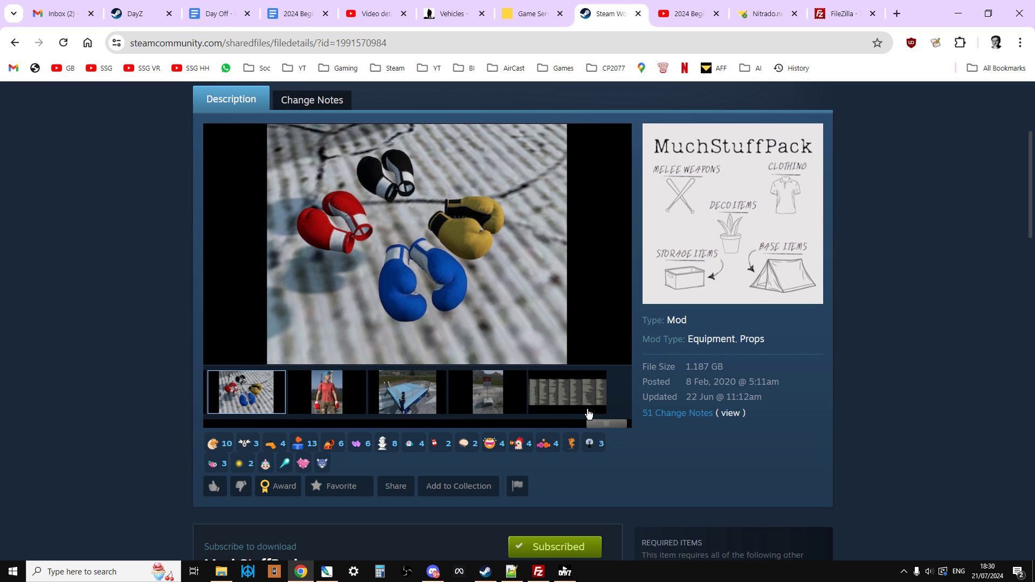
click(552, 403)
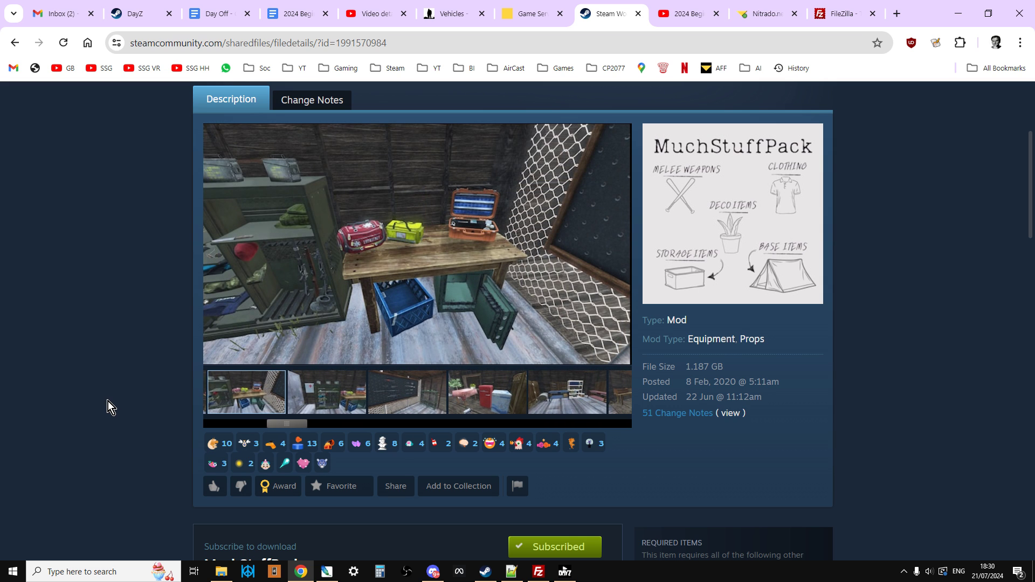
Open the MuchFramework required item from the MuchStuffPack page in a new browser tab and display it.
scroll(106, 409, down, 6)
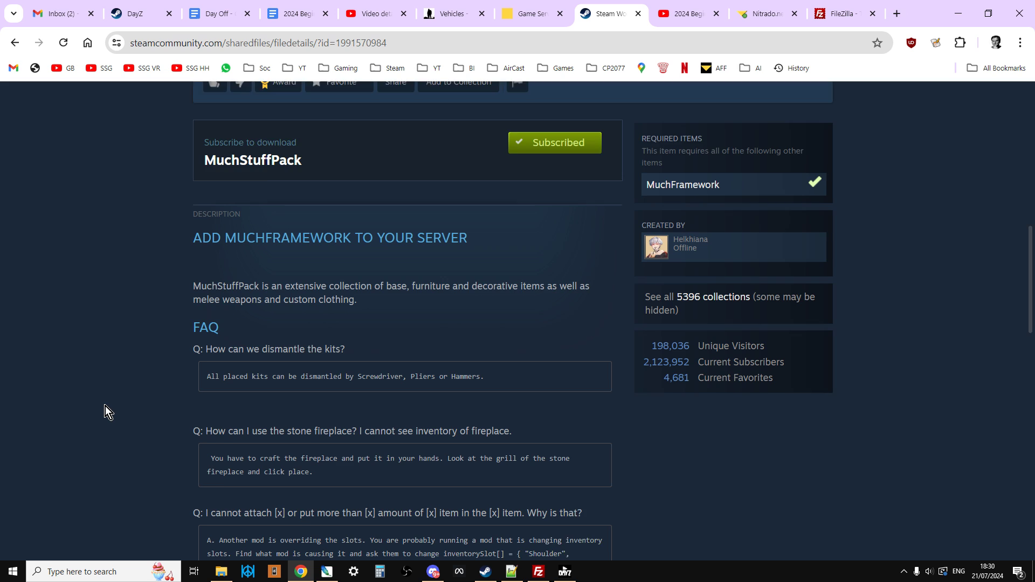
scroll(105, 412, down, 1)
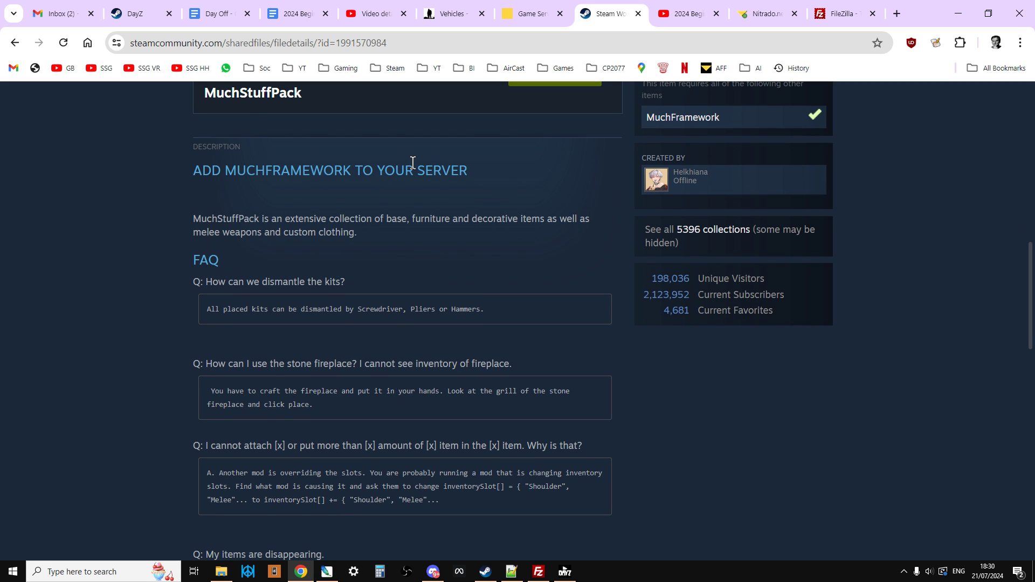
scroll(464, 346, up, 1)
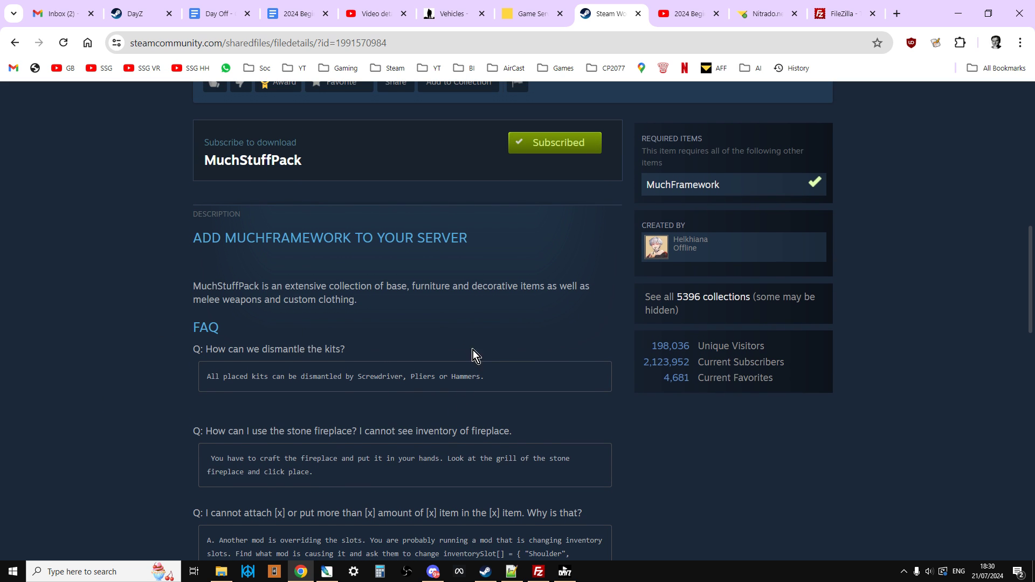
right_click(680, 191)
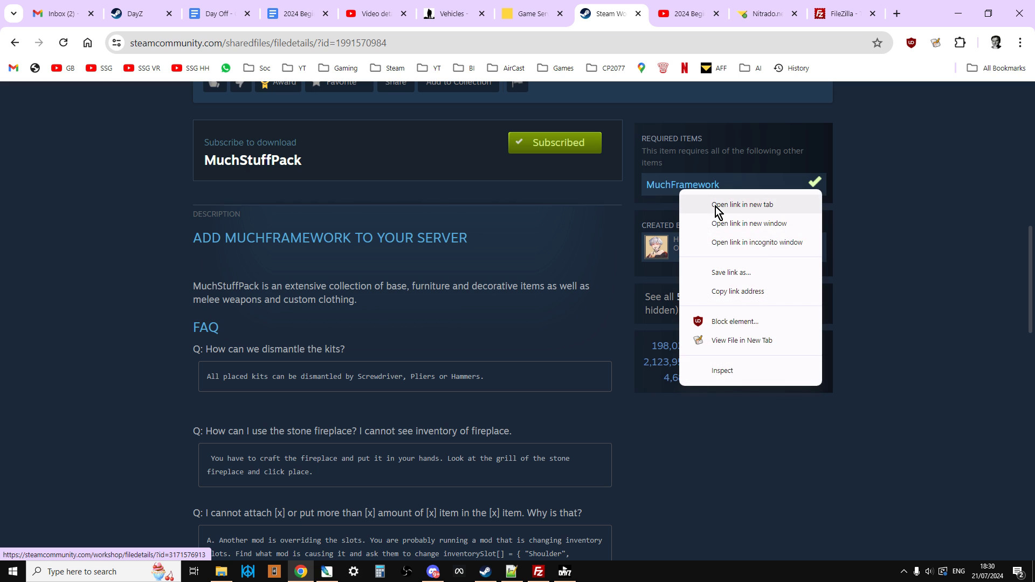
click(716, 206)
click(633, 17)
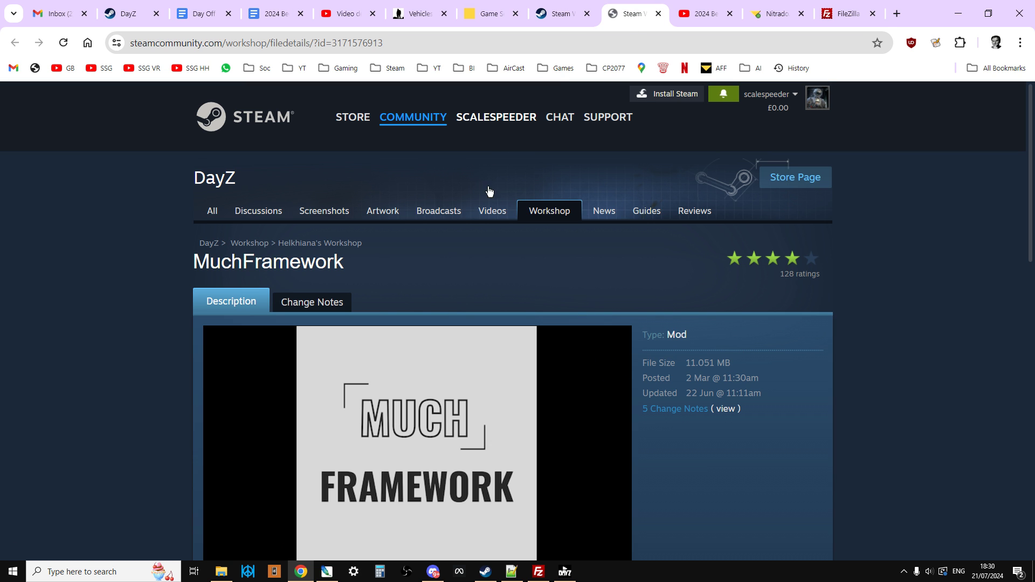
Read the MuchFramework description along with its monetization, copyright, support and donations sections.
scroll(135, 392, down, 10)
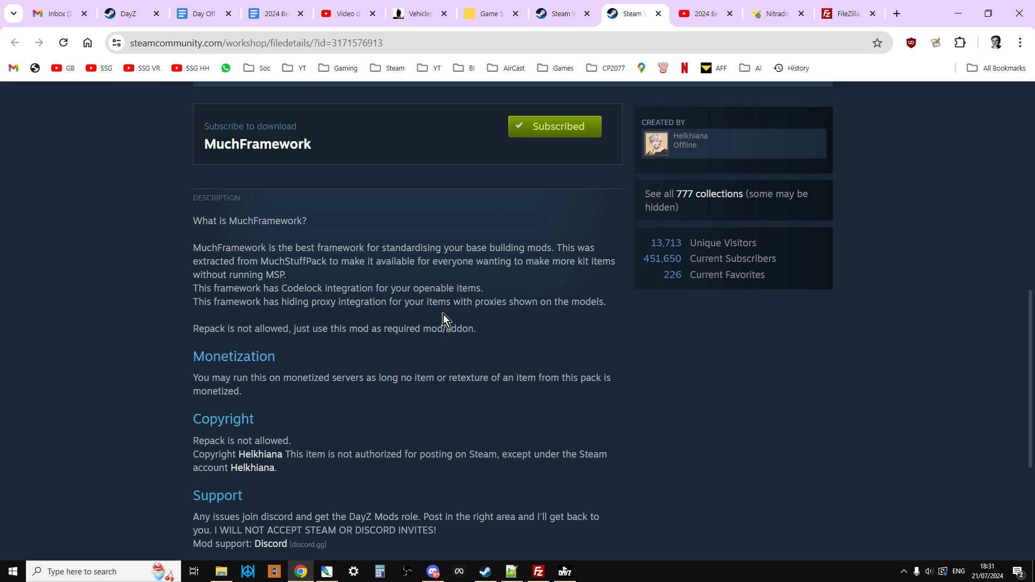
scroll(394, 340, down, 3)
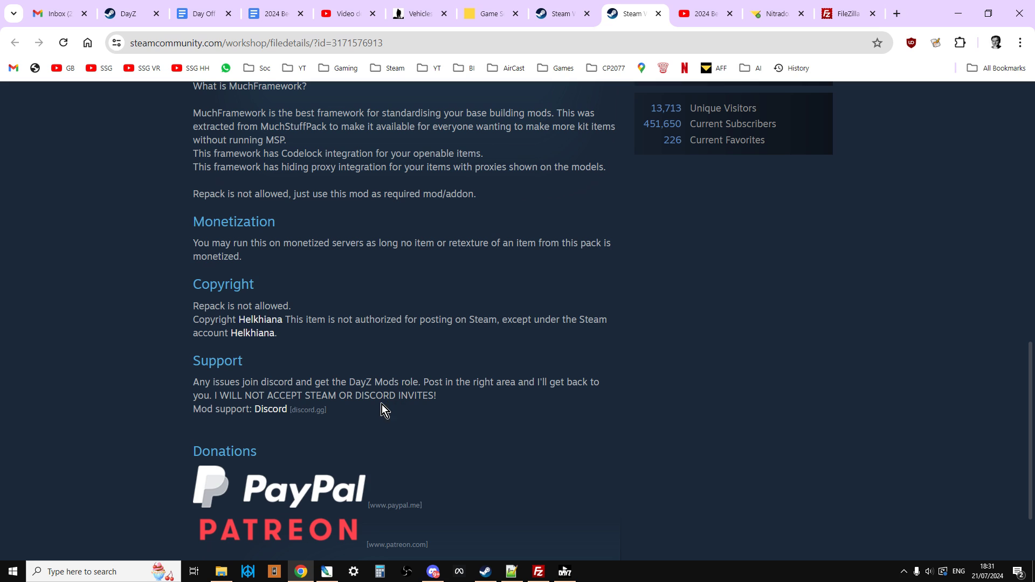
scroll(231, 421, down, 1)
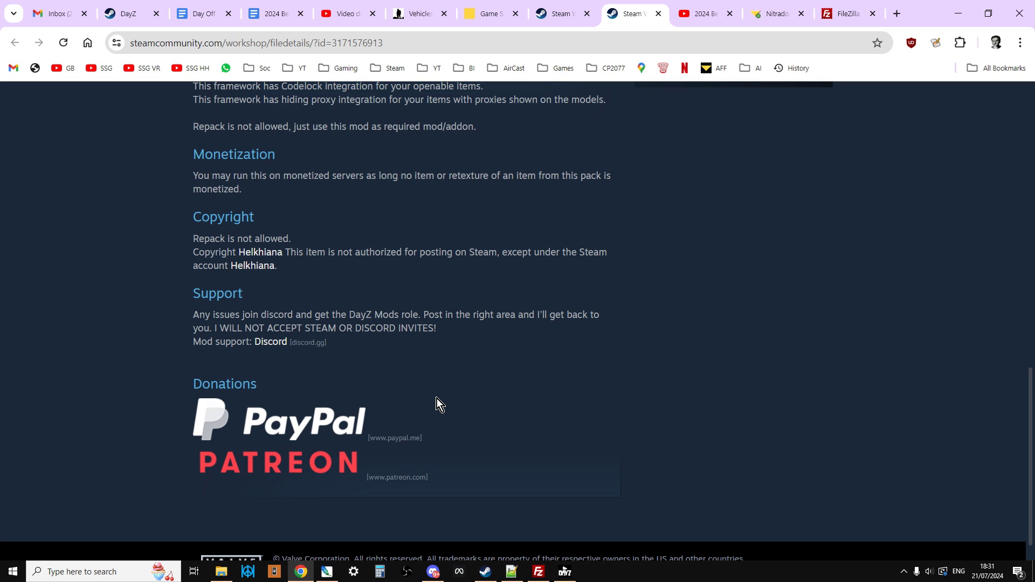
scroll(546, 400, up, 6)
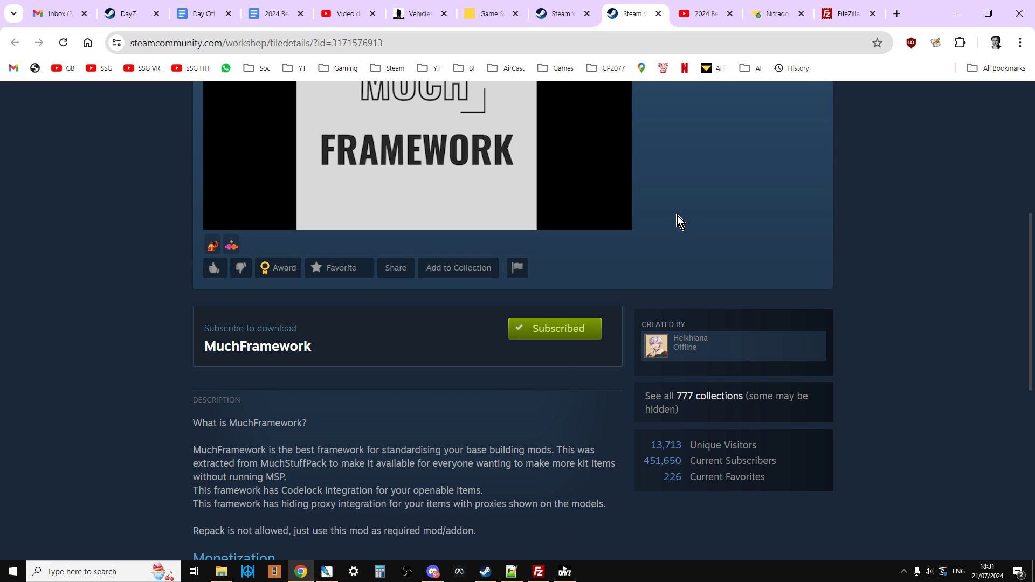
Return to the MuchStuffPack page and review its FAQ, credits, monetization, copyright and support sections.
click(573, 14)
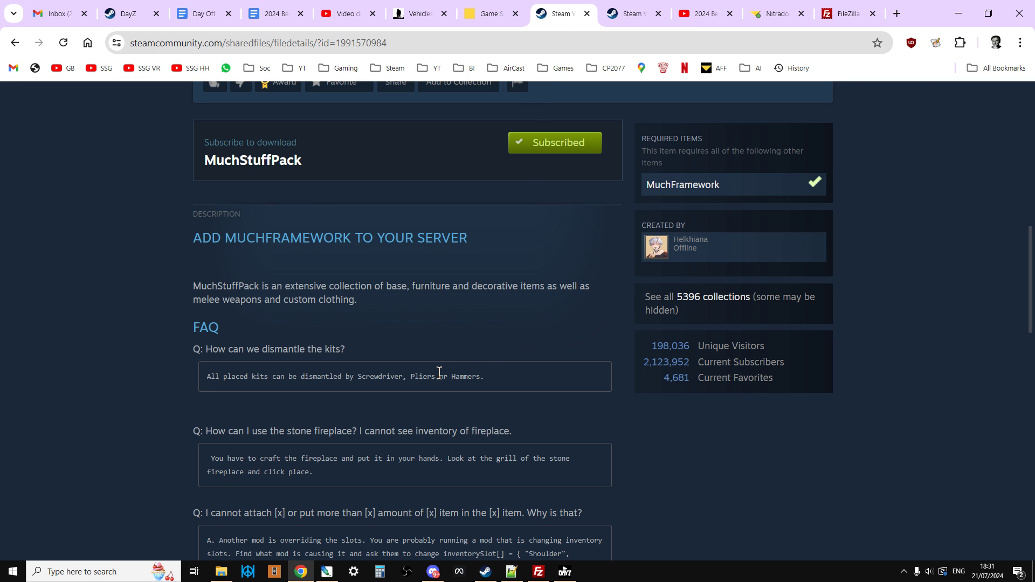
scroll(428, 372, down, 6)
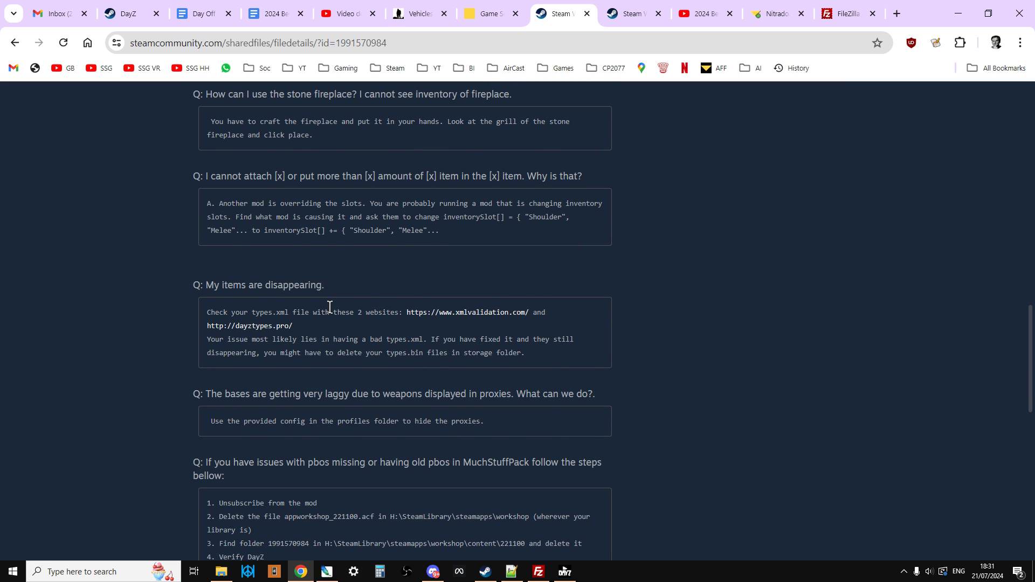
scroll(330, 307, down, 5)
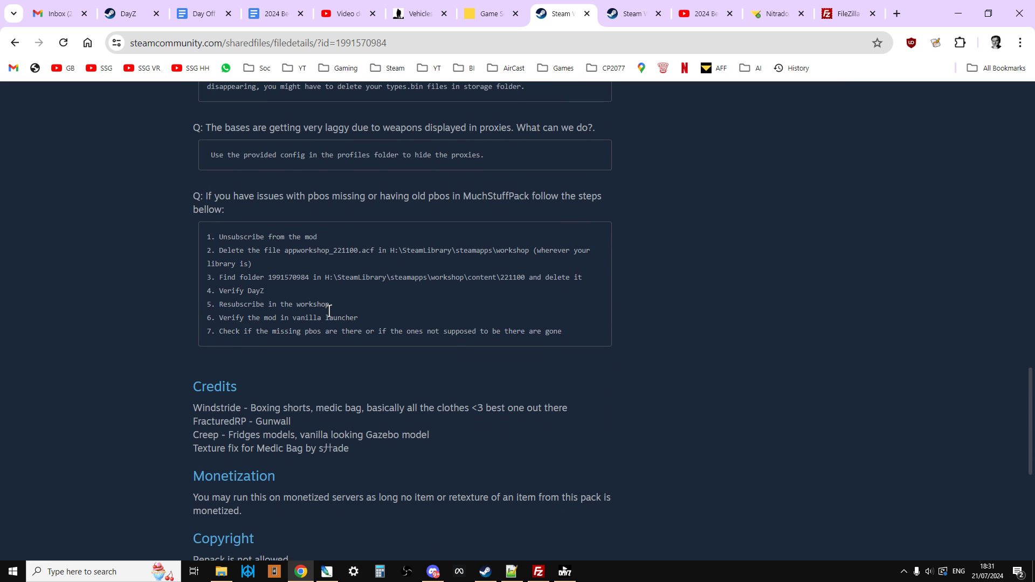
scroll(330, 312, down, 3)
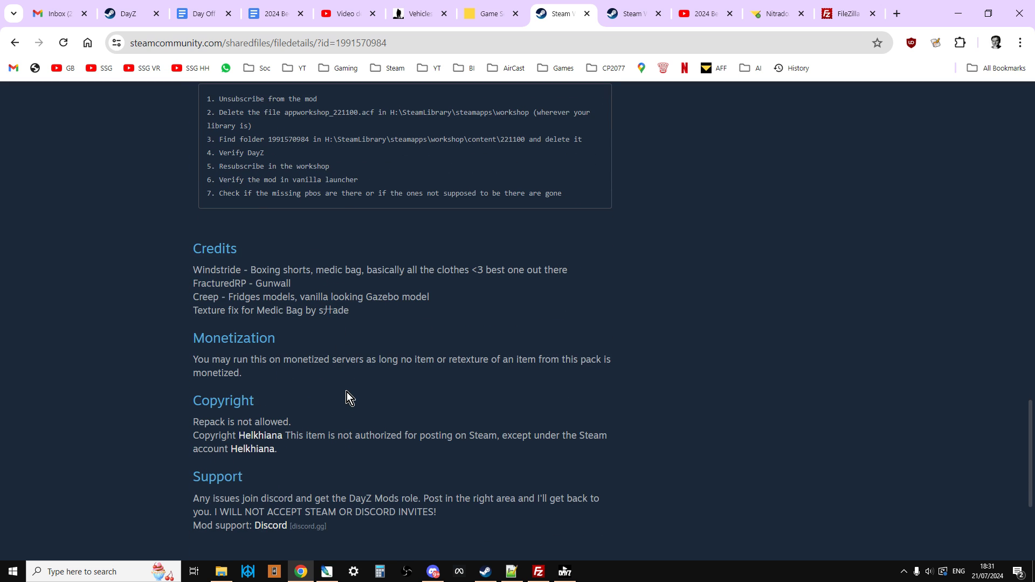
scroll(346, 401, down, 1)
scroll(346, 401, up, 9)
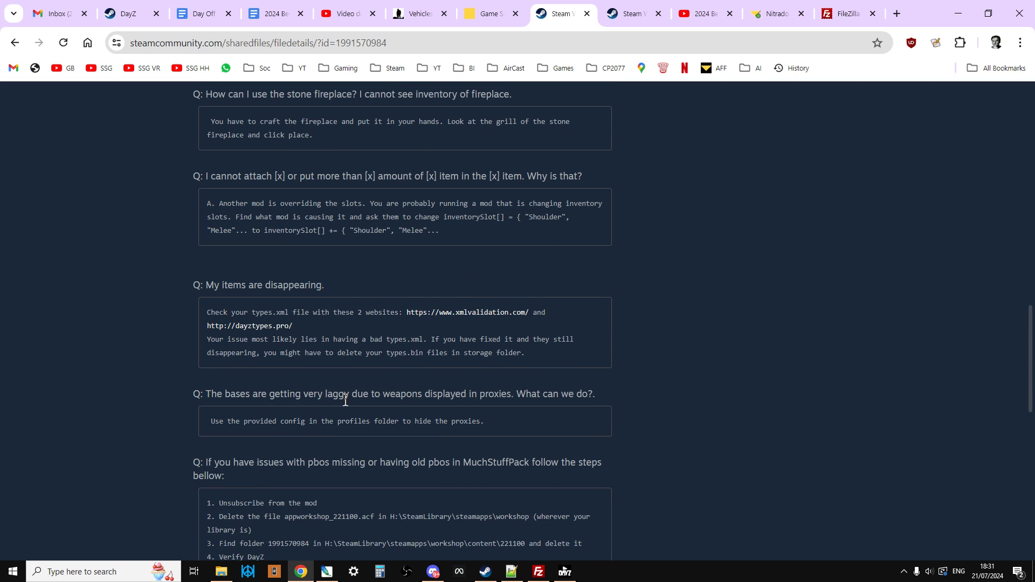
scroll(346, 401, up, 6)
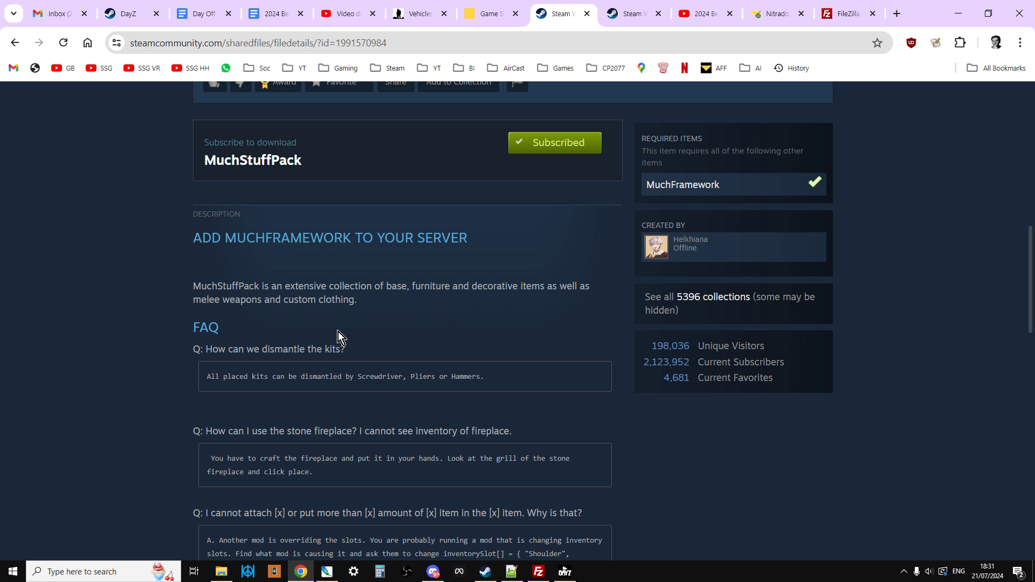
scroll(338, 333, down, 1)
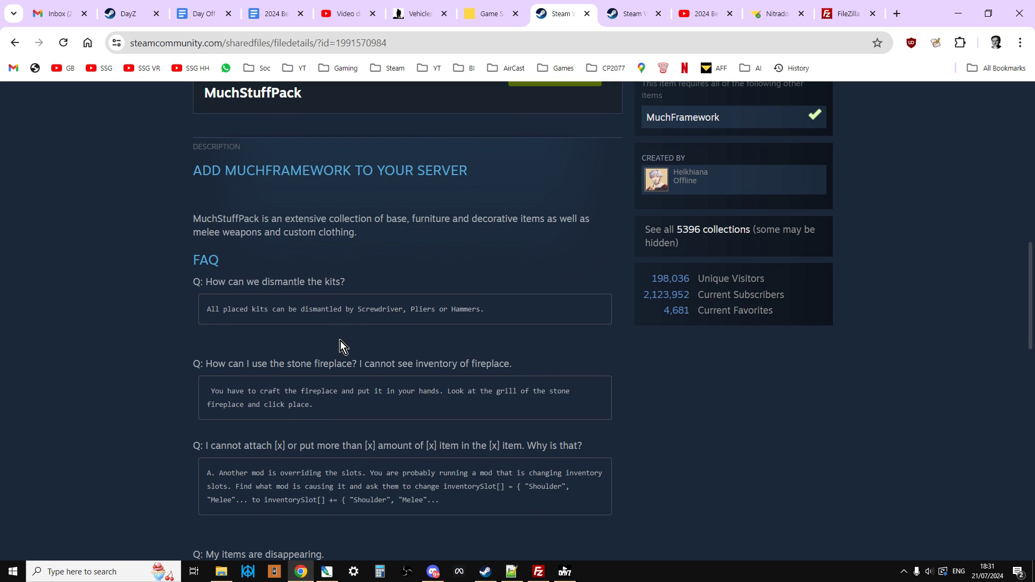
scroll(345, 342, down, 1)
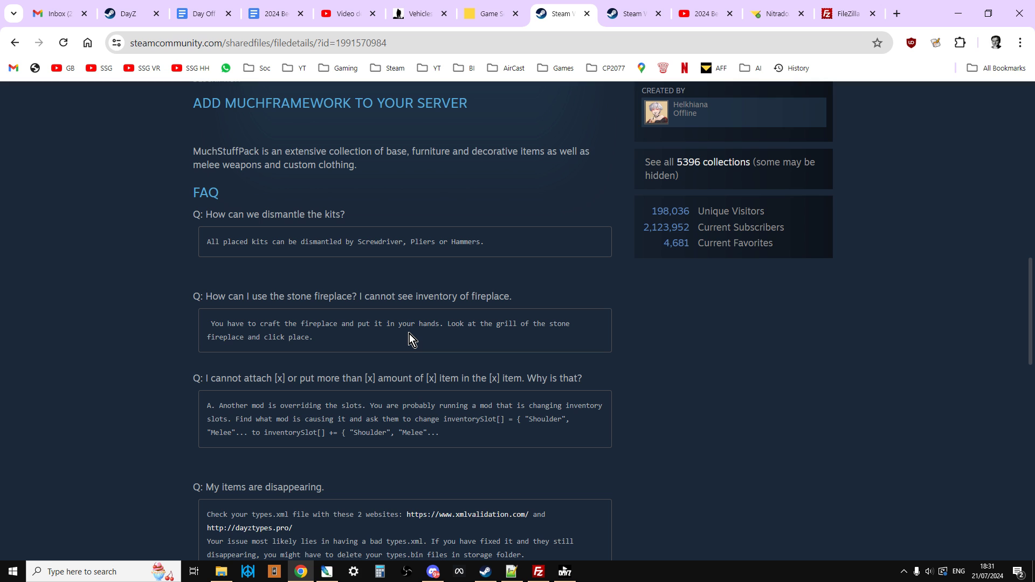
Switch to the DayZ Launcher to find MuchFramework and MuchStuffPack in the mods list, and check MuchStuffPack's Workshop page in Chrome against it.
click(565, 572)
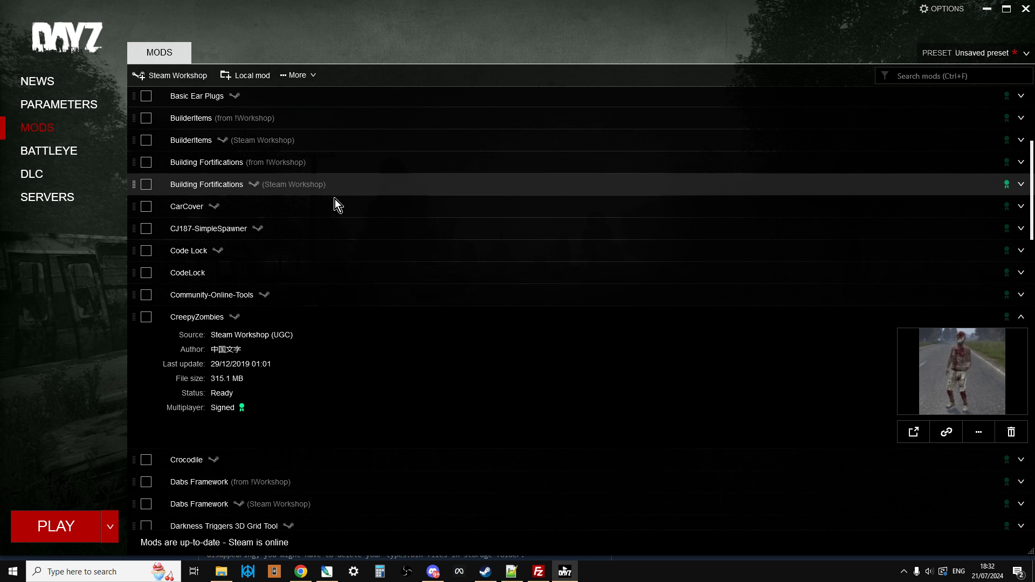
scroll(335, 201, down, 10)
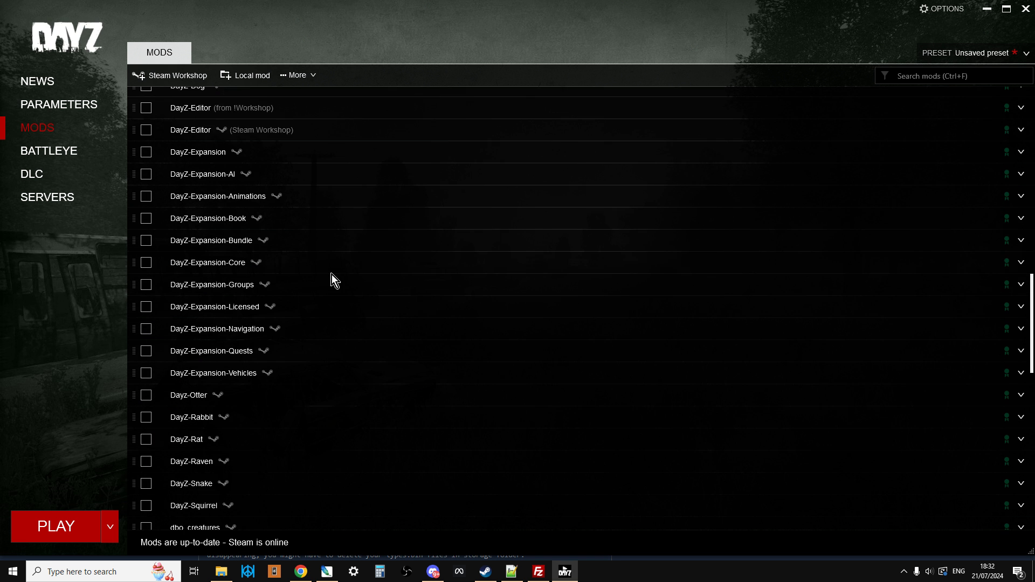
scroll(331, 274, down, 8)
scroll(324, 309, down, 7)
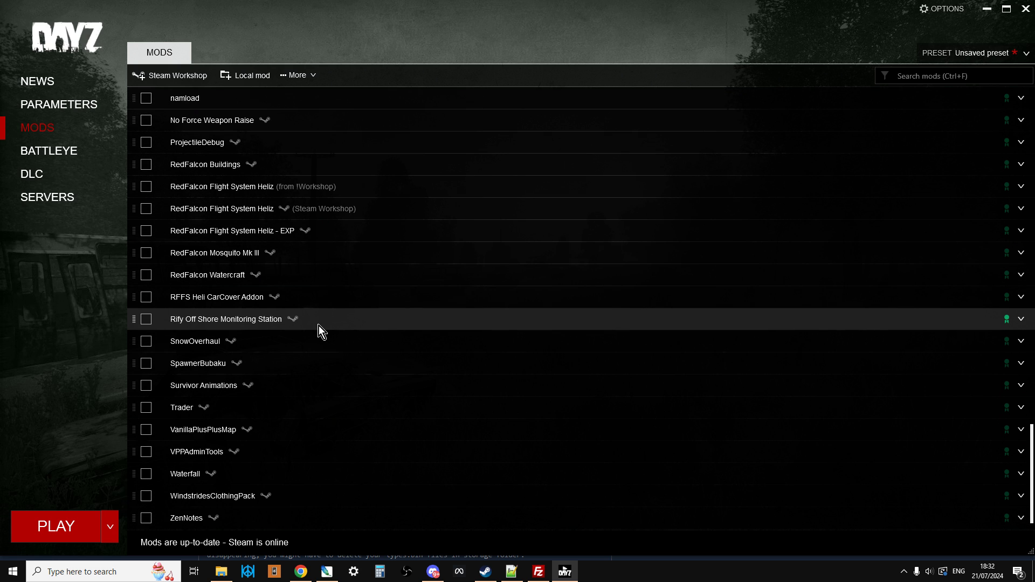
scroll(292, 359, up, 3)
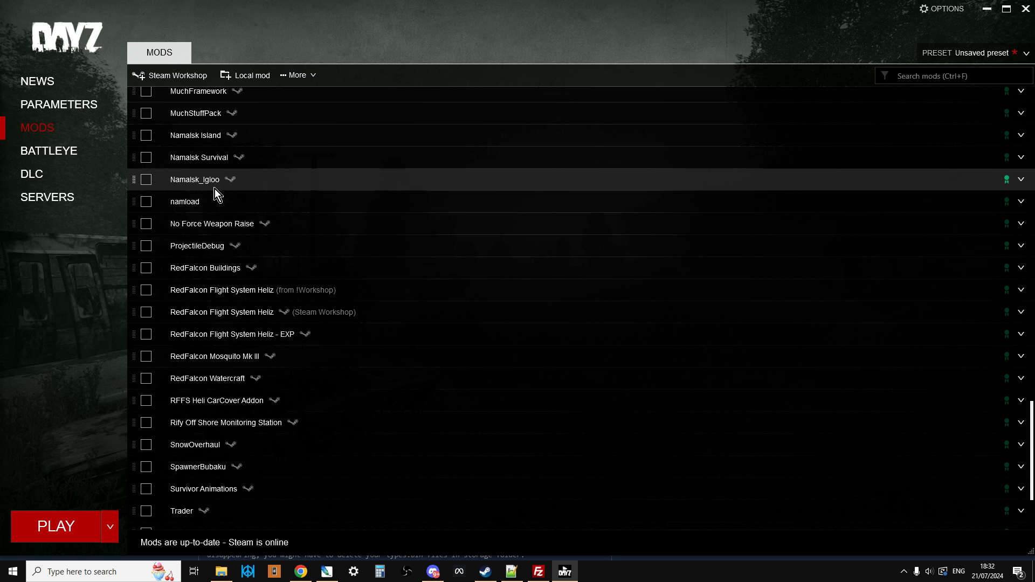
scroll(214, 191, up, 2)
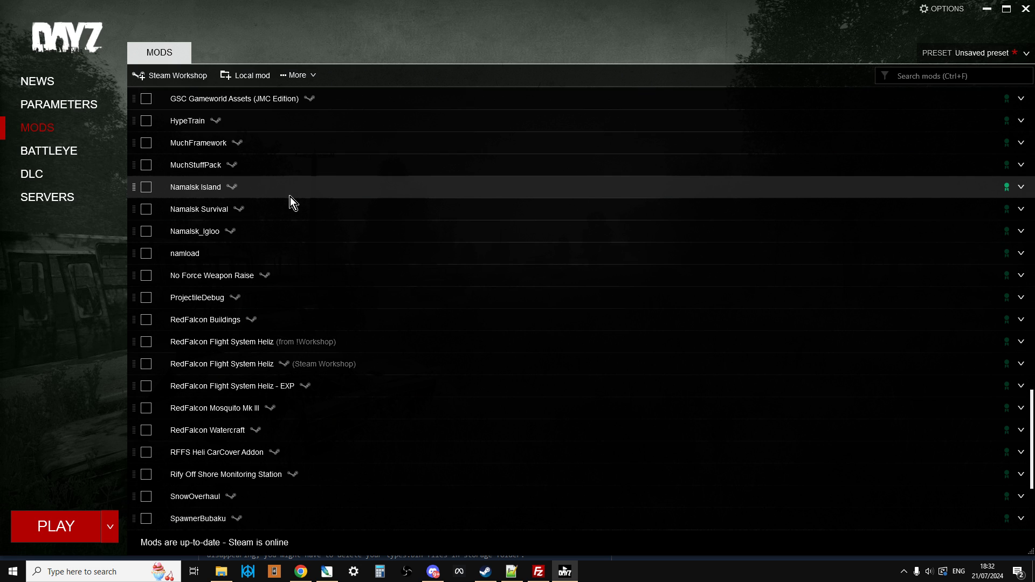
click(301, 571)
scroll(539, 448, up, 3)
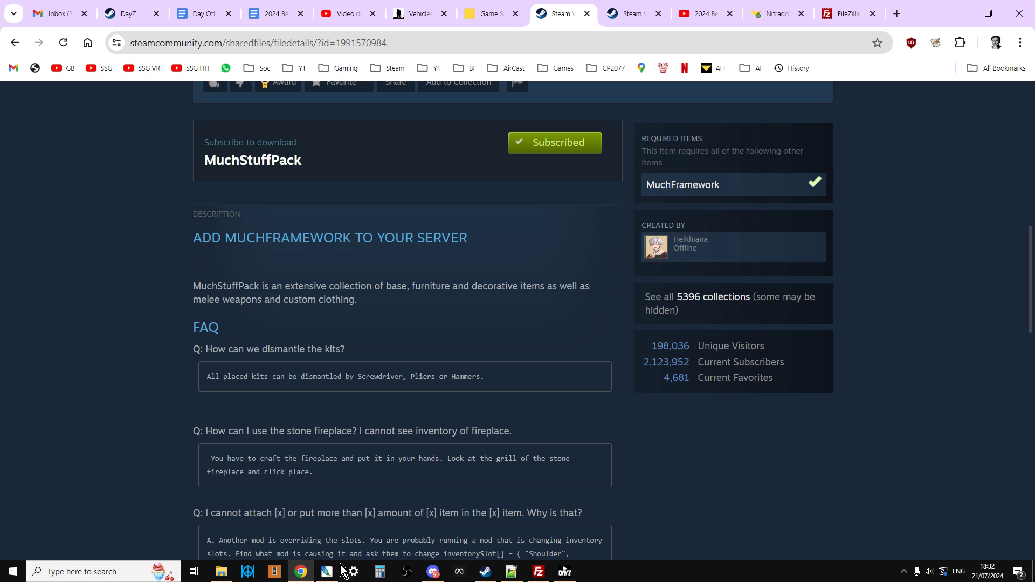
Return to the DayZ Launcher, expand the MuchStuffPack details and open its folder in File Explorer, accepting the Workshop cache warning.
click(564, 573)
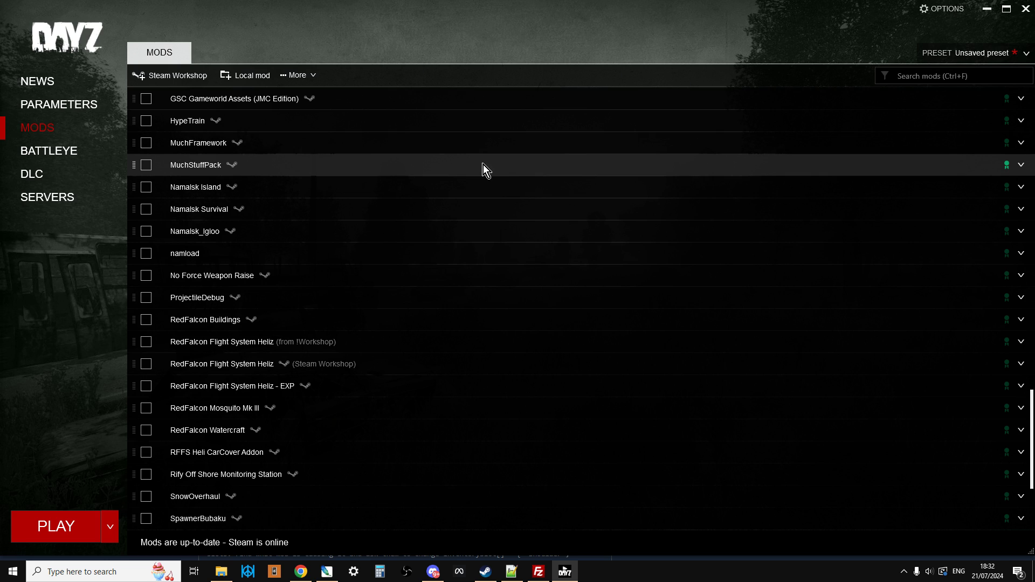
click(1021, 165)
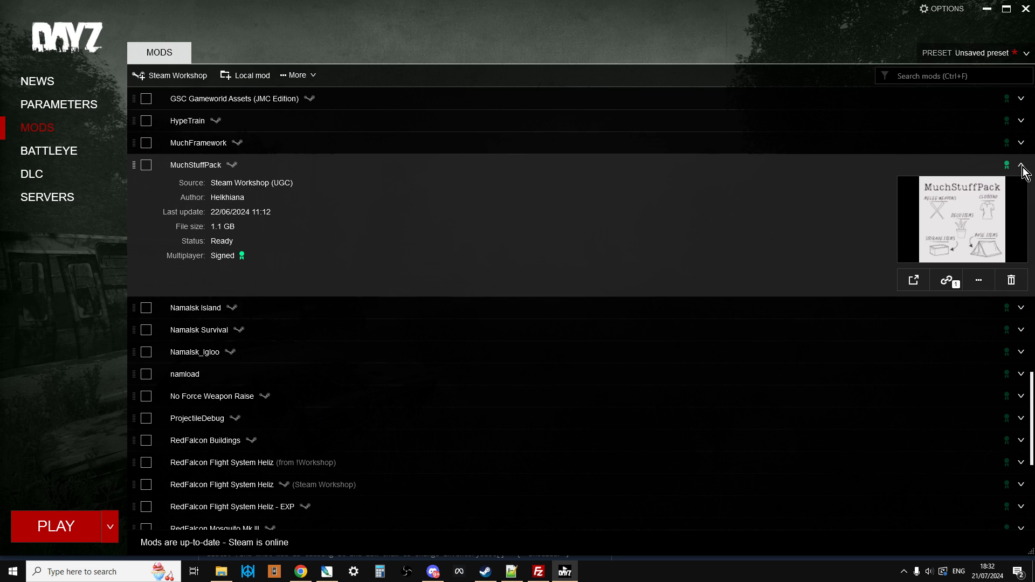
click(977, 282)
click(962, 322)
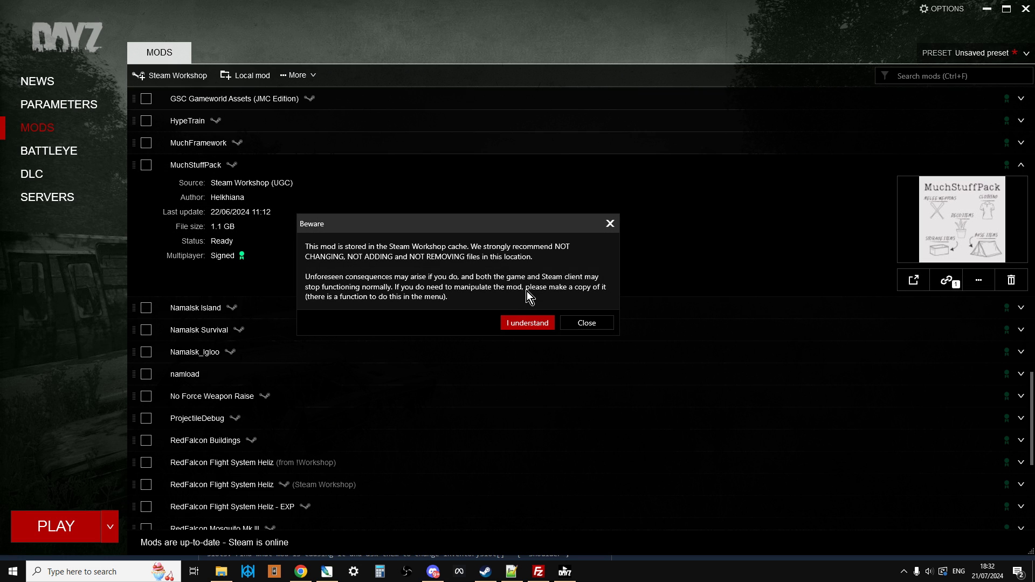
click(535, 324)
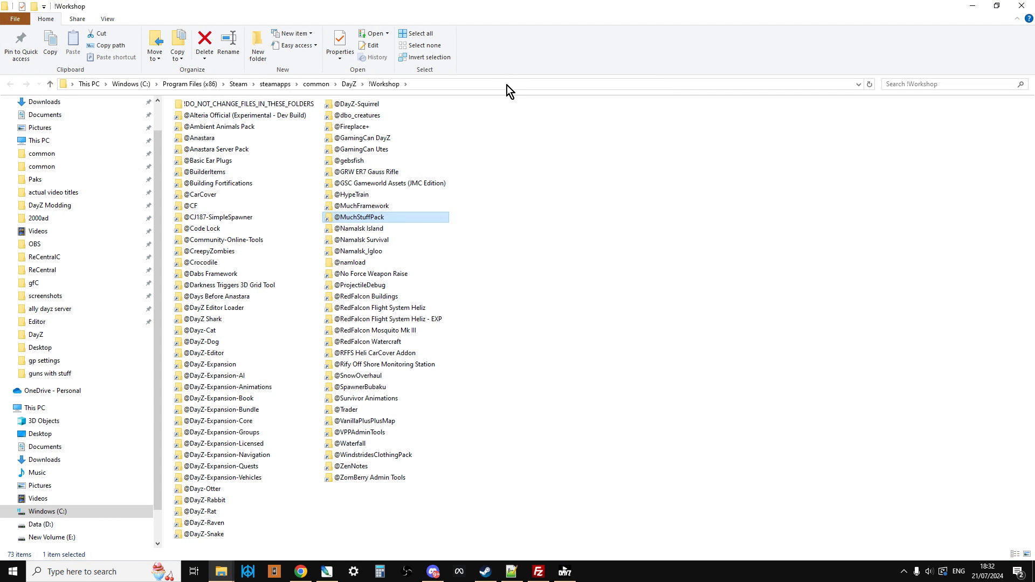
click(507, 85)
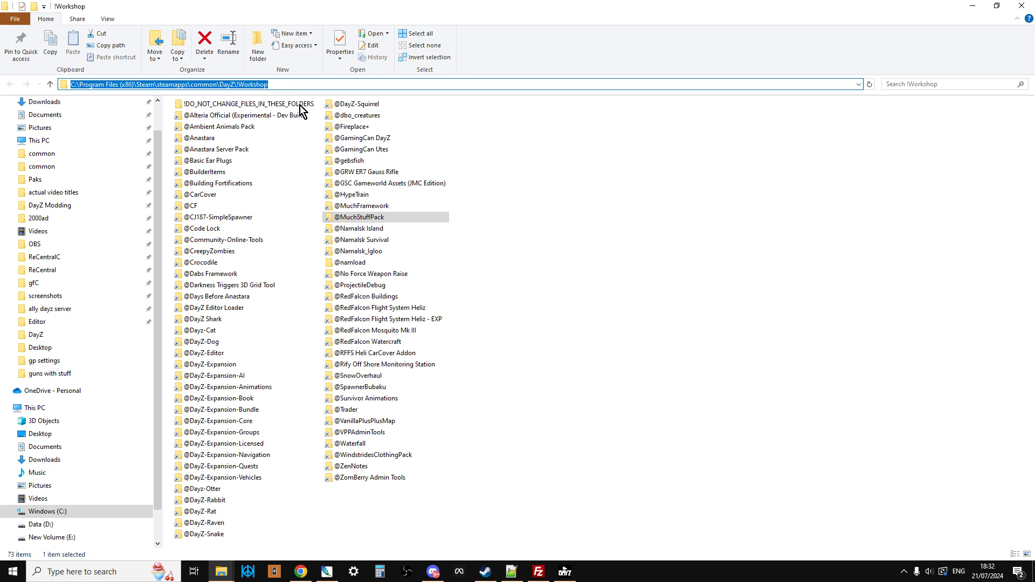
double_click(371, 218)
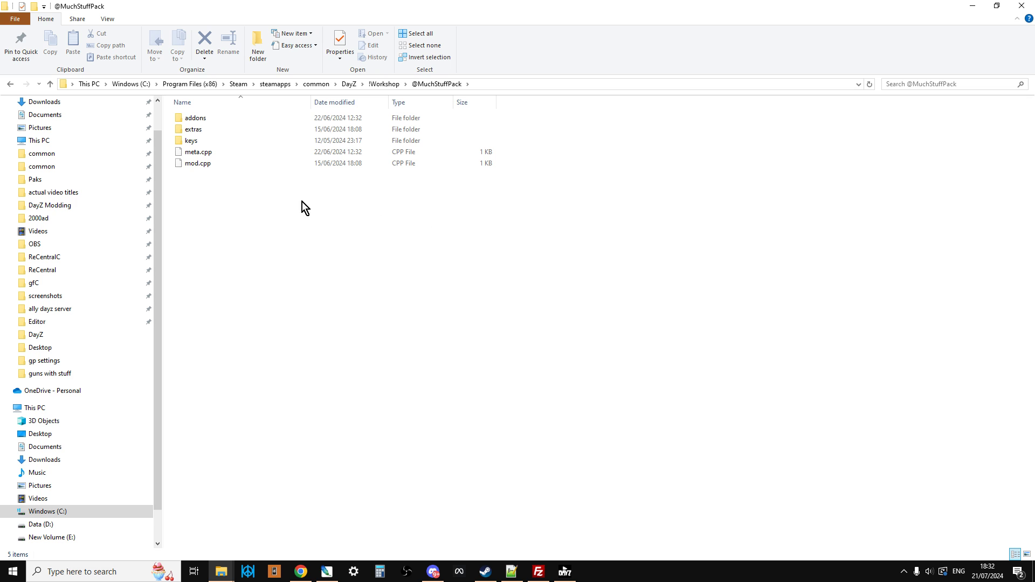
double_click(204, 120)
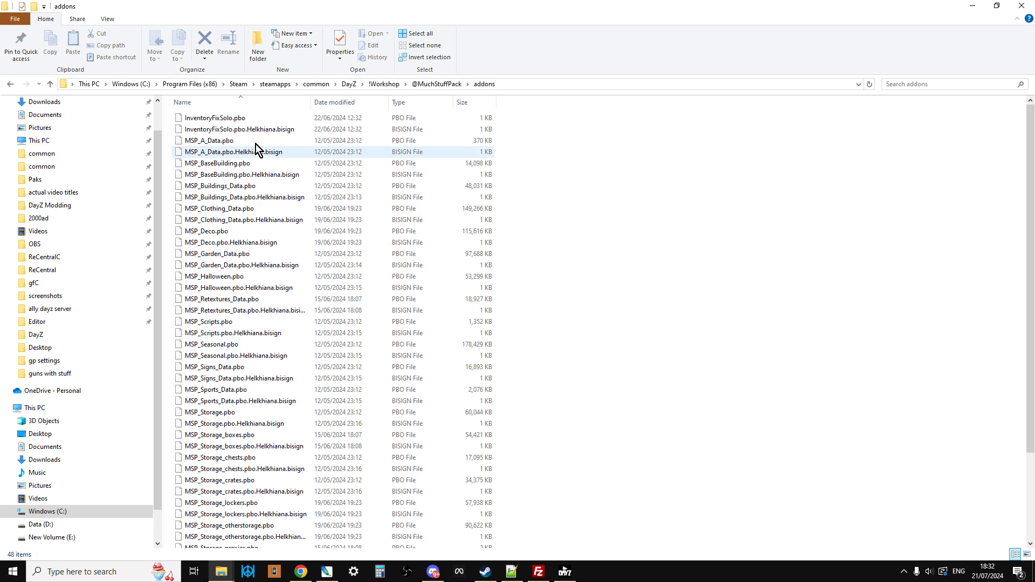
click(48, 85)
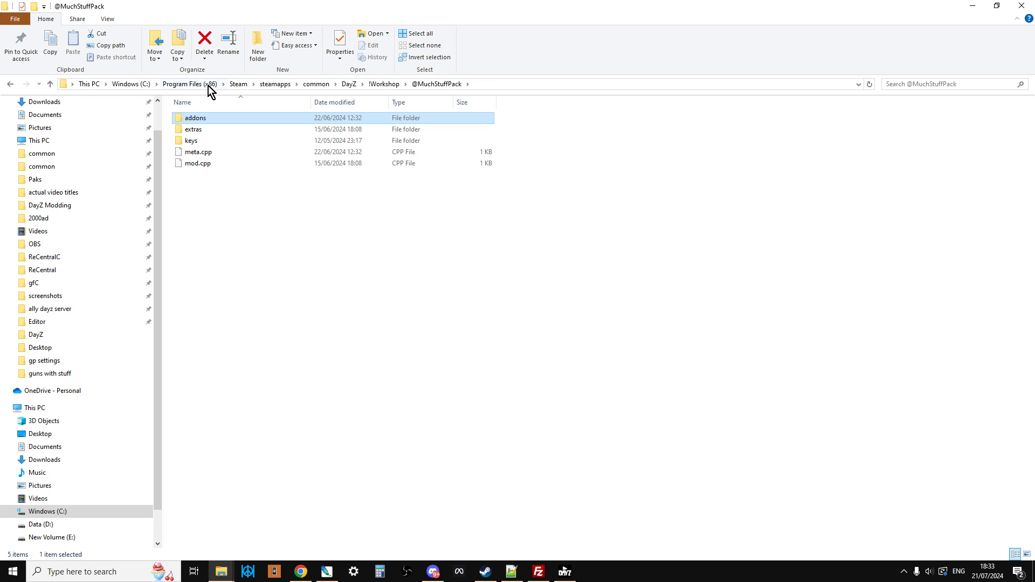
double_click(198, 141)
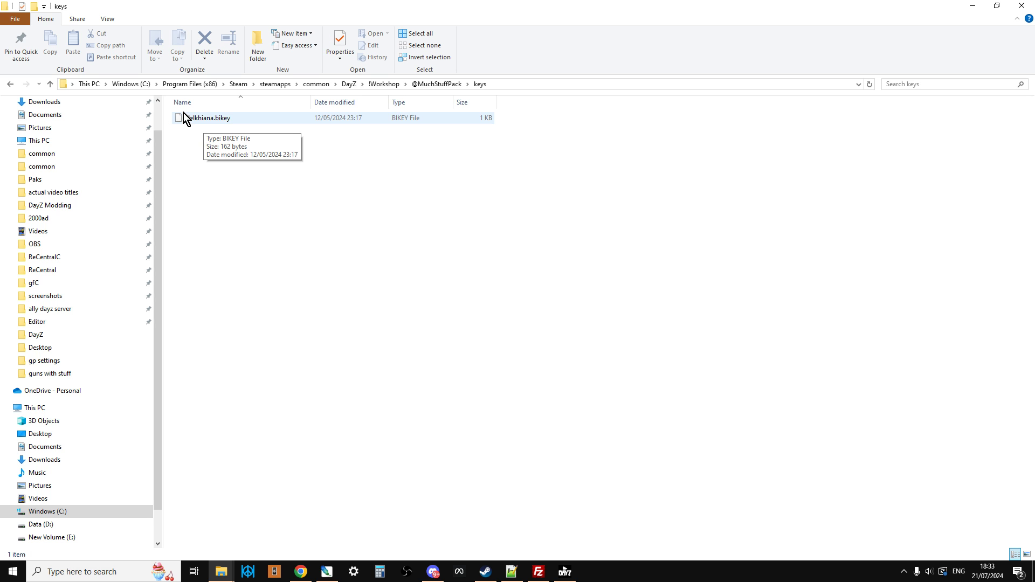
click(50, 85)
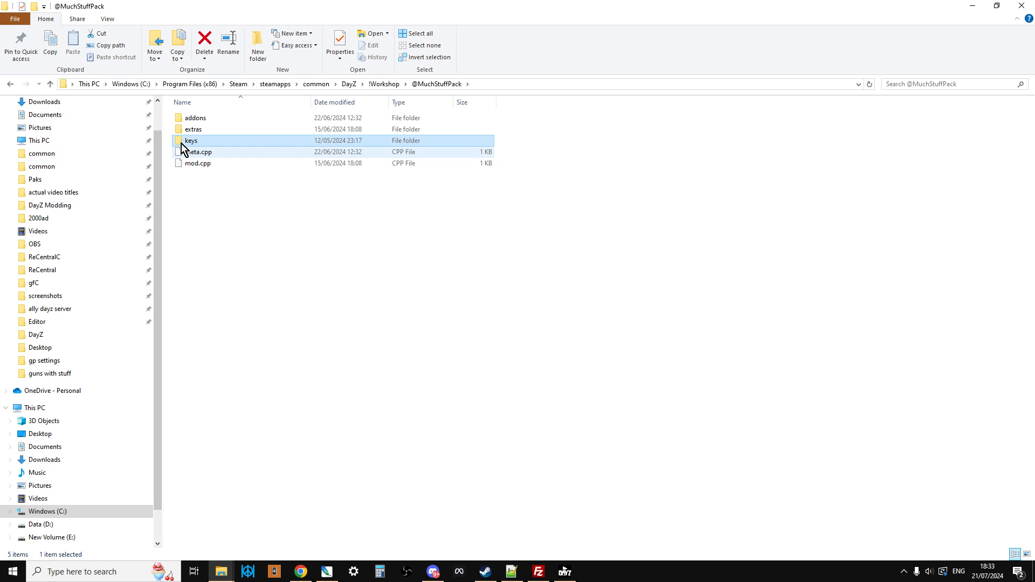
double_click(192, 131)
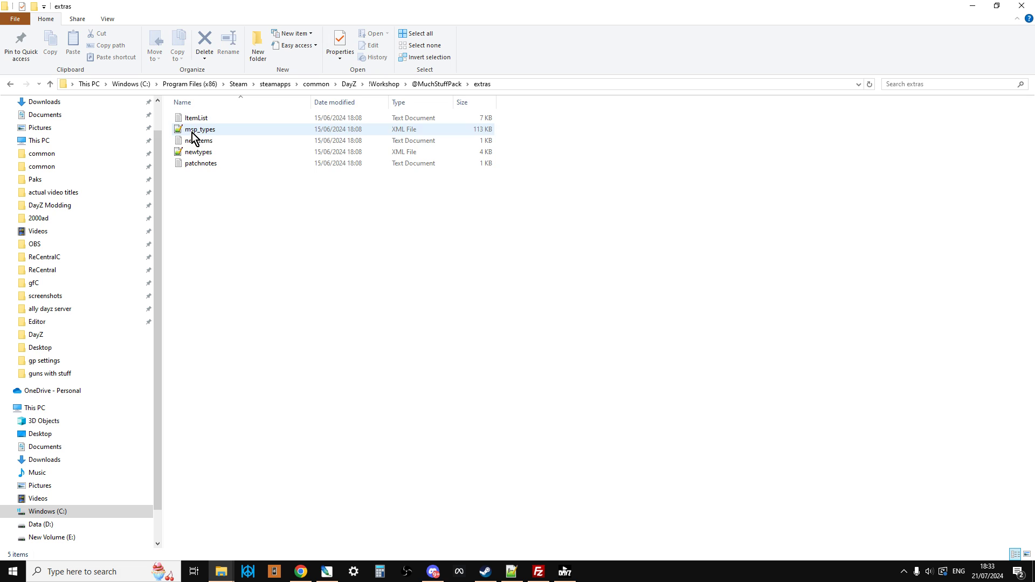
right_click(201, 165)
click(248, 215)
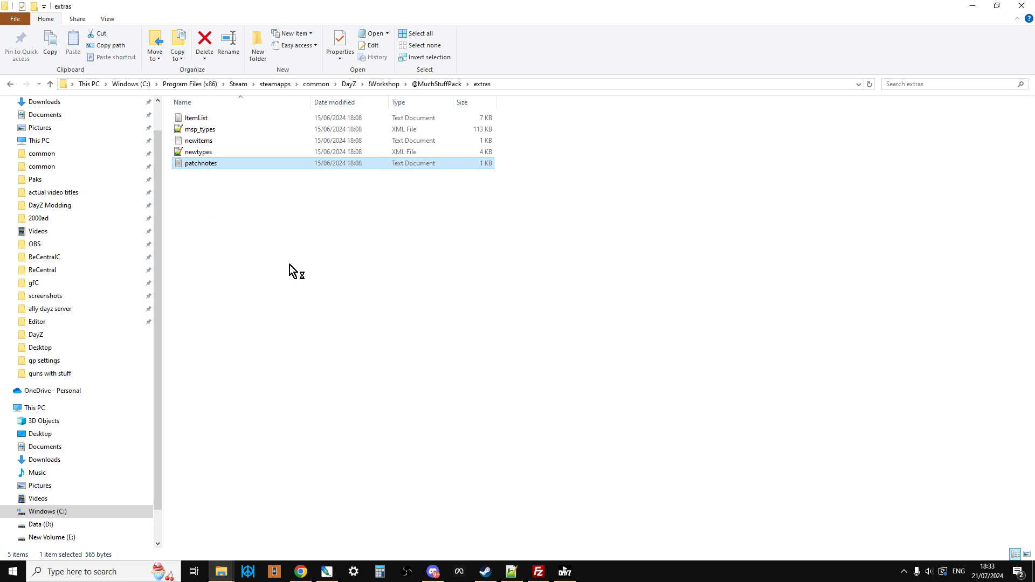
click(511, 571)
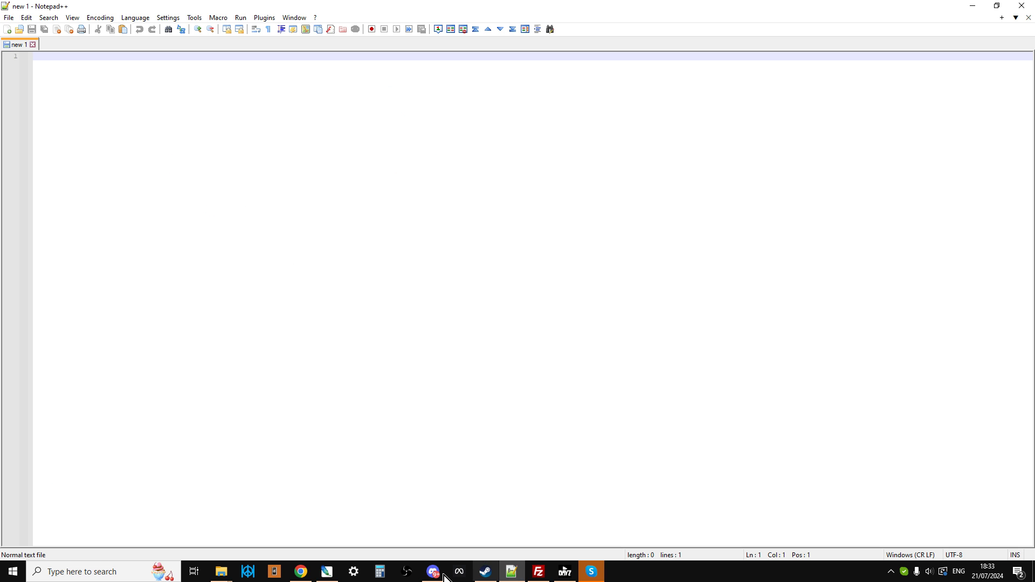
click(301, 571)
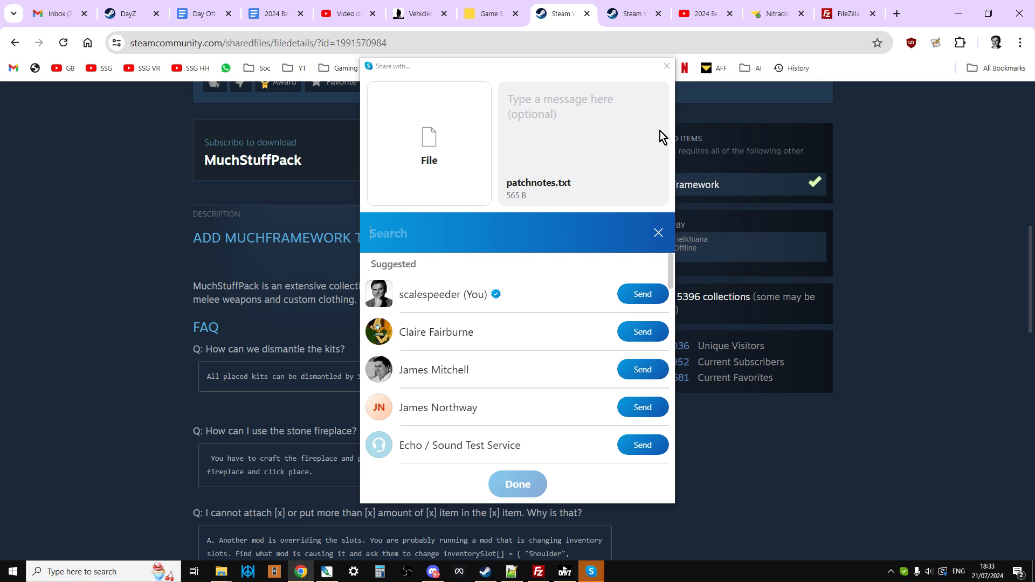
click(666, 68)
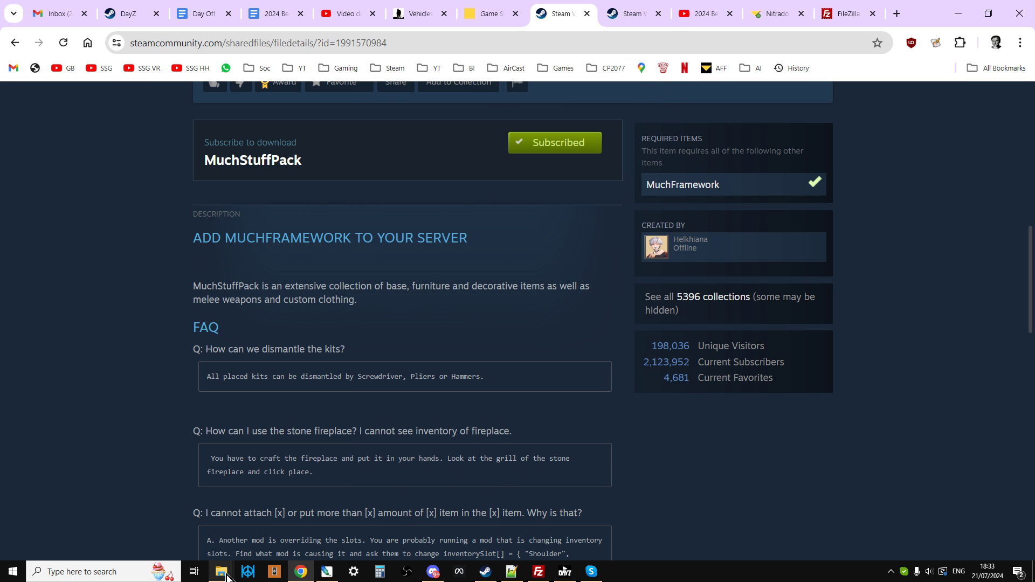
Return to the extras folder in File Explorer and open the patchnotes file in Notepad++.
mouse_move(221, 572)
click(244, 549)
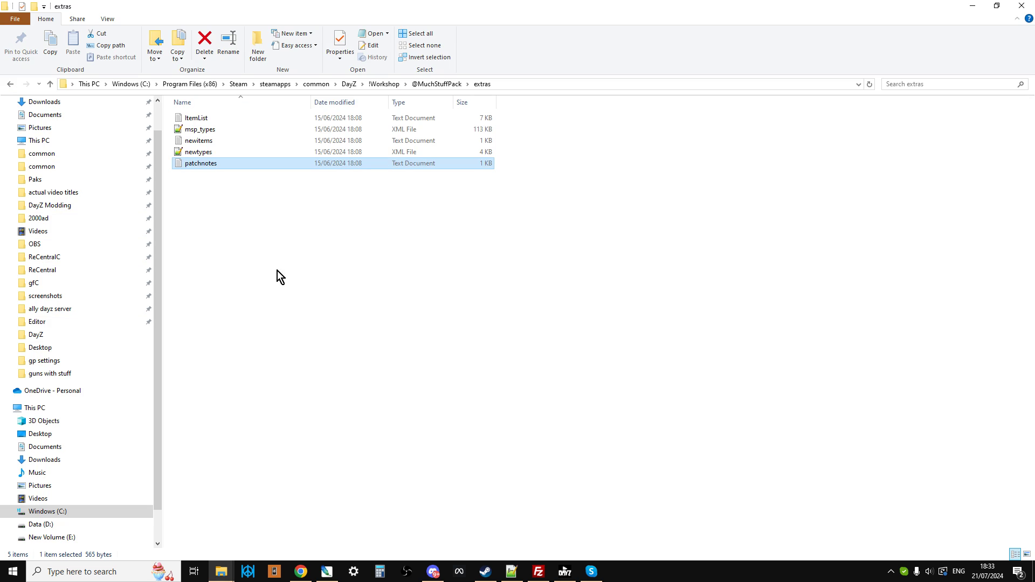
right_click(206, 166)
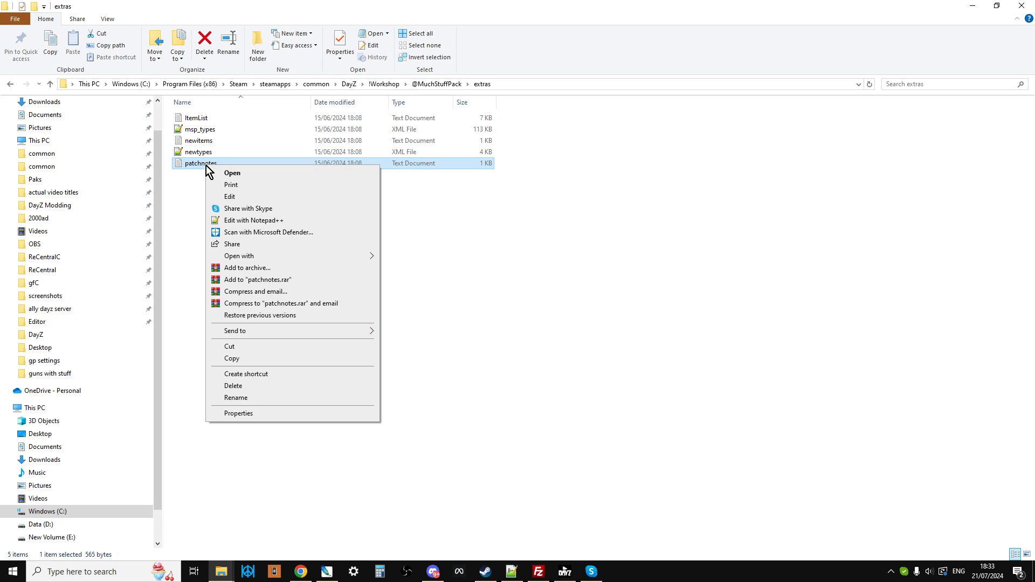
click(277, 220)
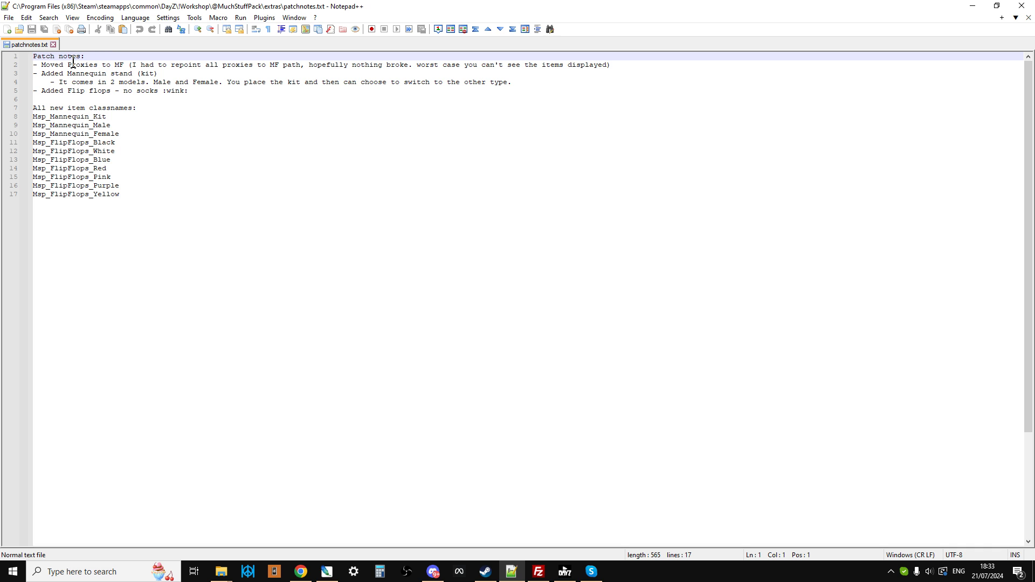
Open msp_types from the extras folder in Notepad++ and look through its type entries, returning to the start of the file.
click(222, 571)
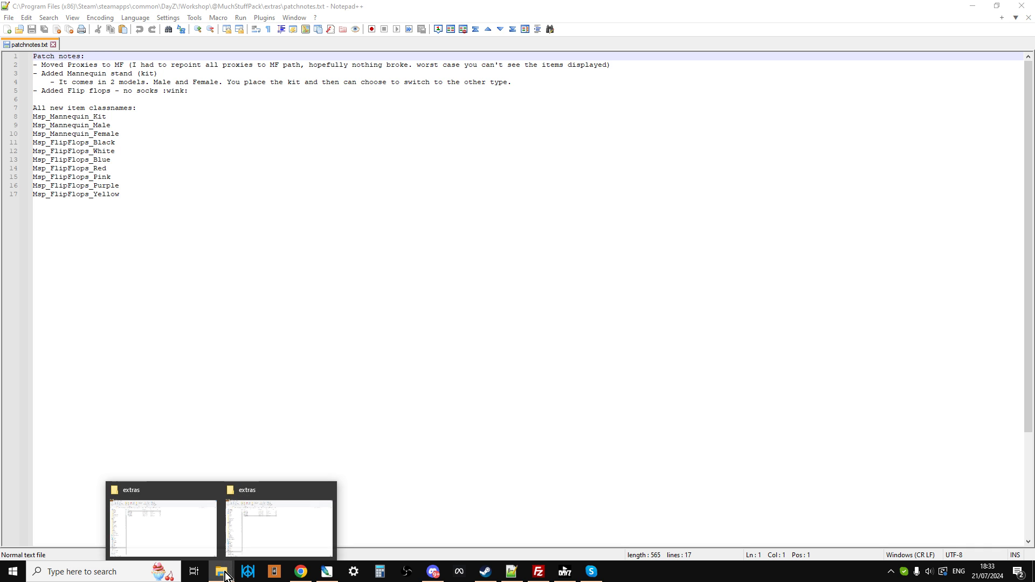
click(253, 532)
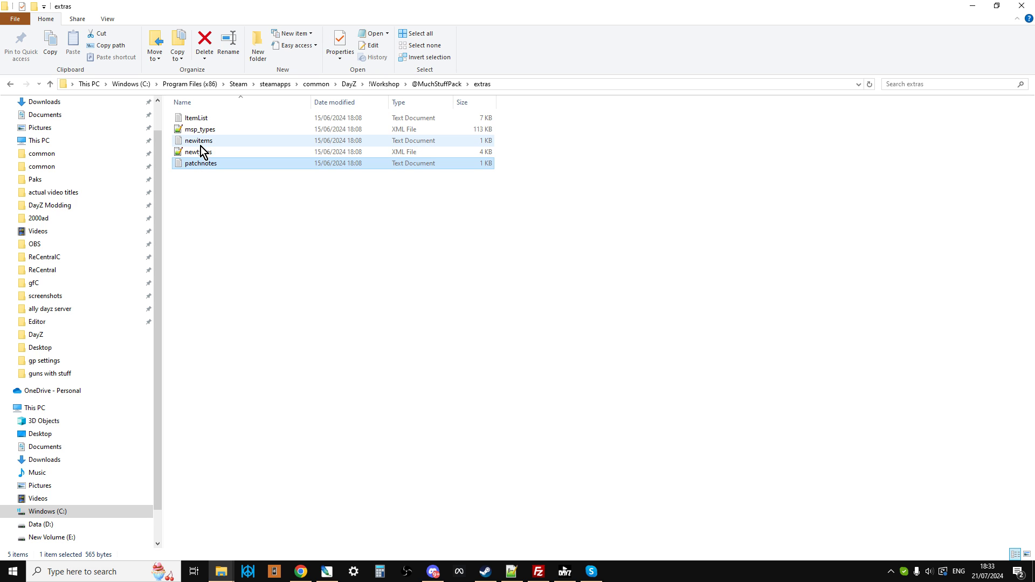
right_click(201, 134)
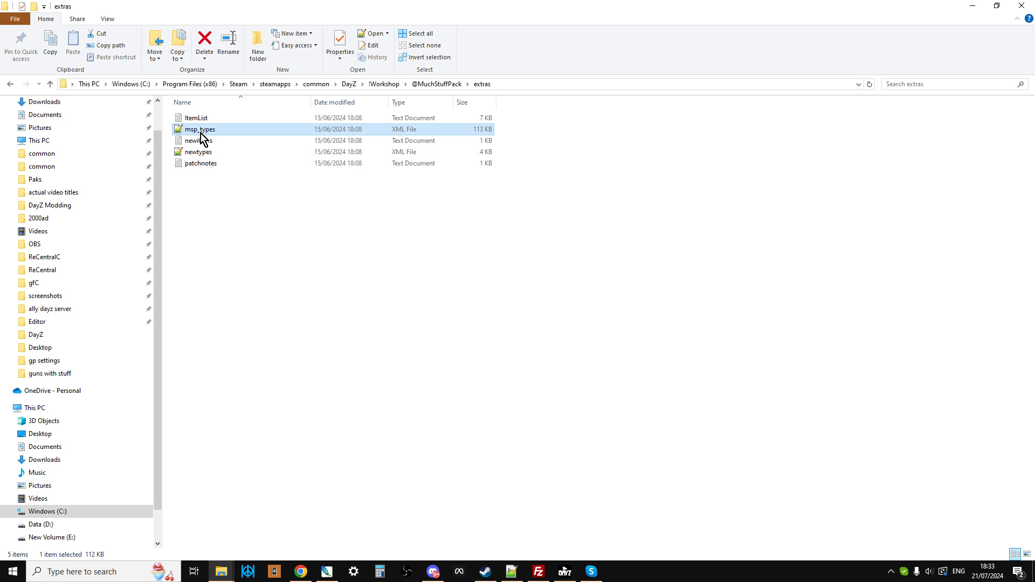
click(251, 178)
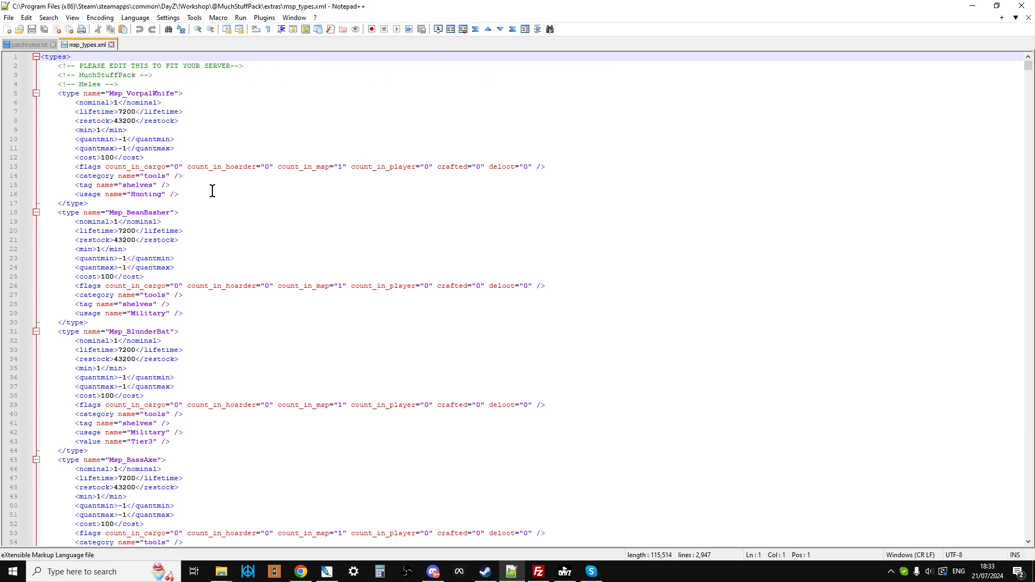
scroll(270, 242, down, 7)
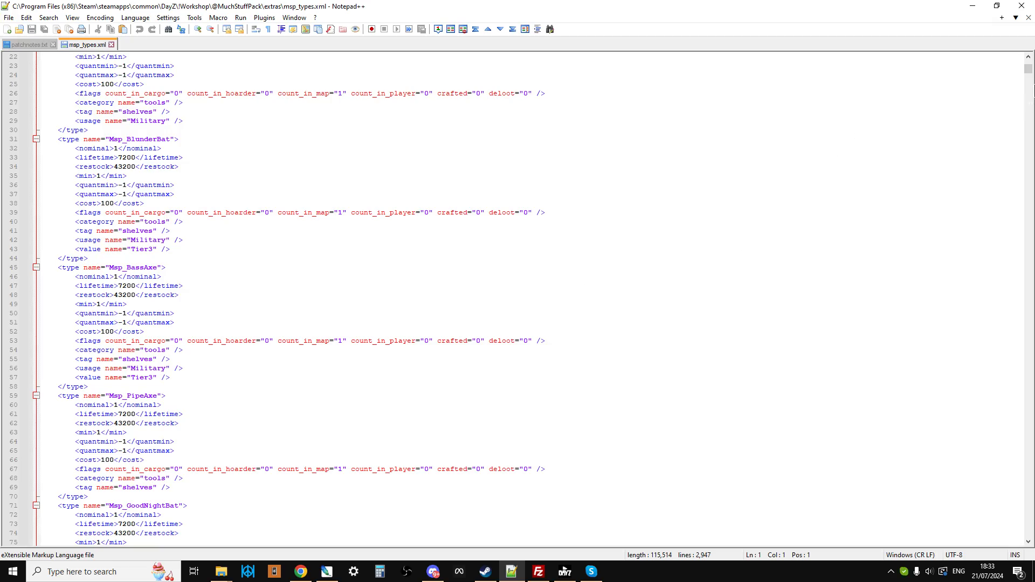
drag(1028, 69, 1016, 52)
Return to the extras folder in File Explorer, dismiss the Skype notification and select the newtypes file.
click(222, 574)
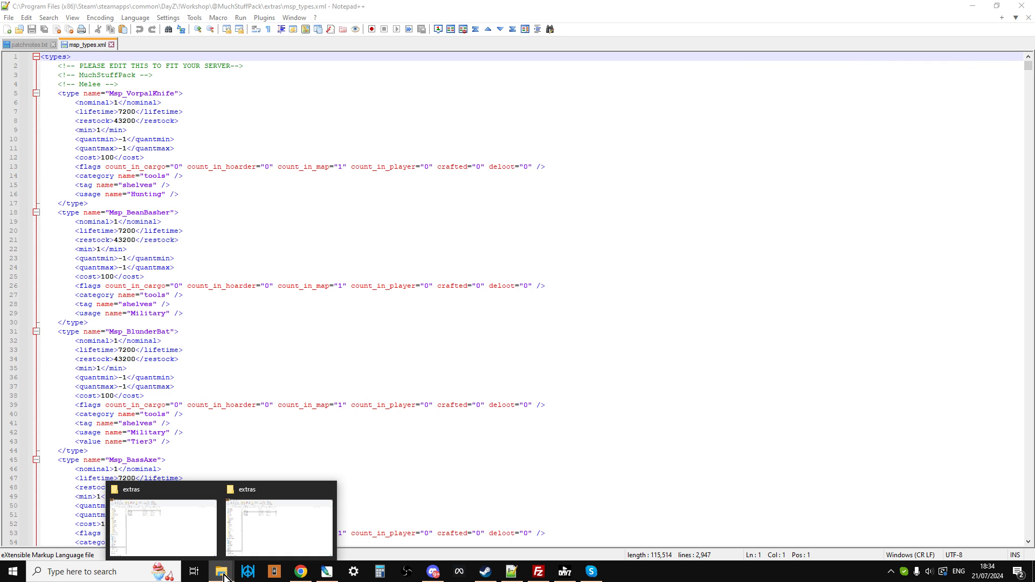
click(198, 539)
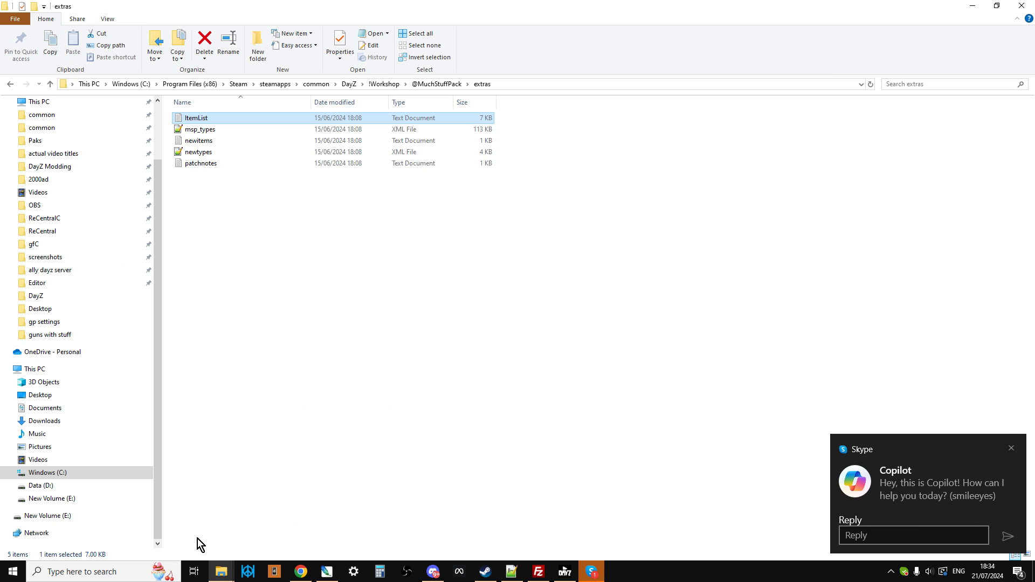
click(1011, 448)
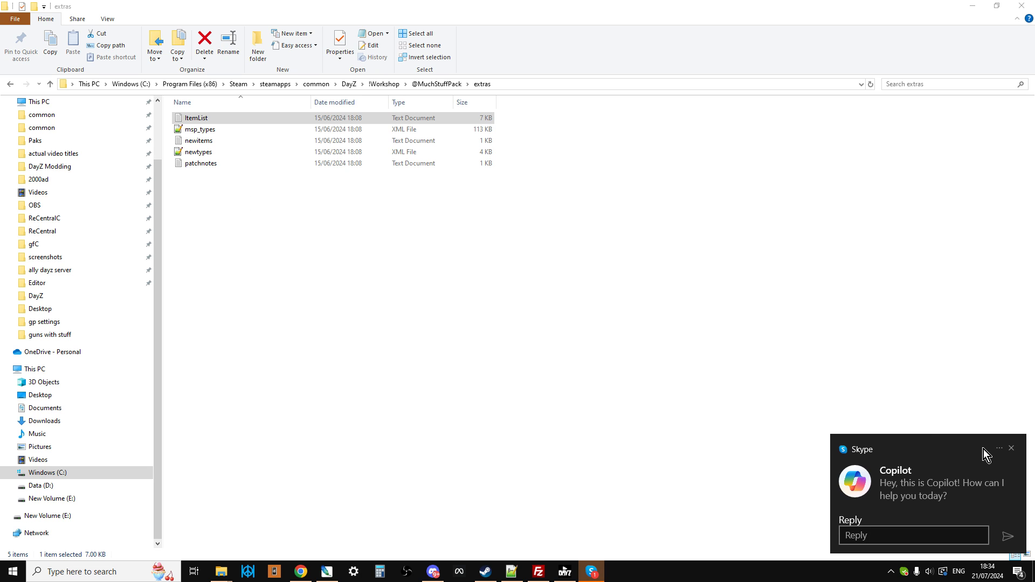
click(1011, 448)
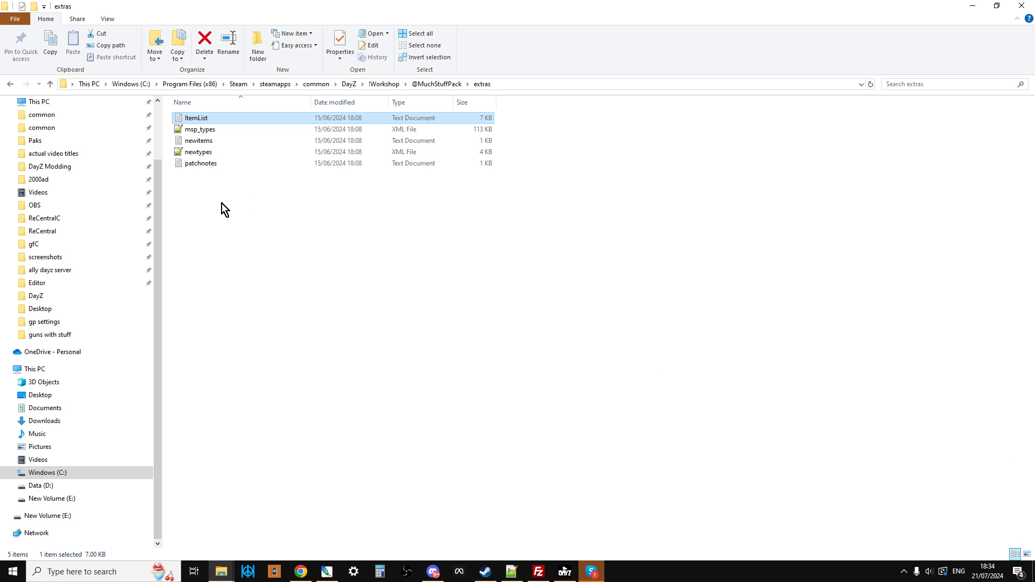
click(196, 153)
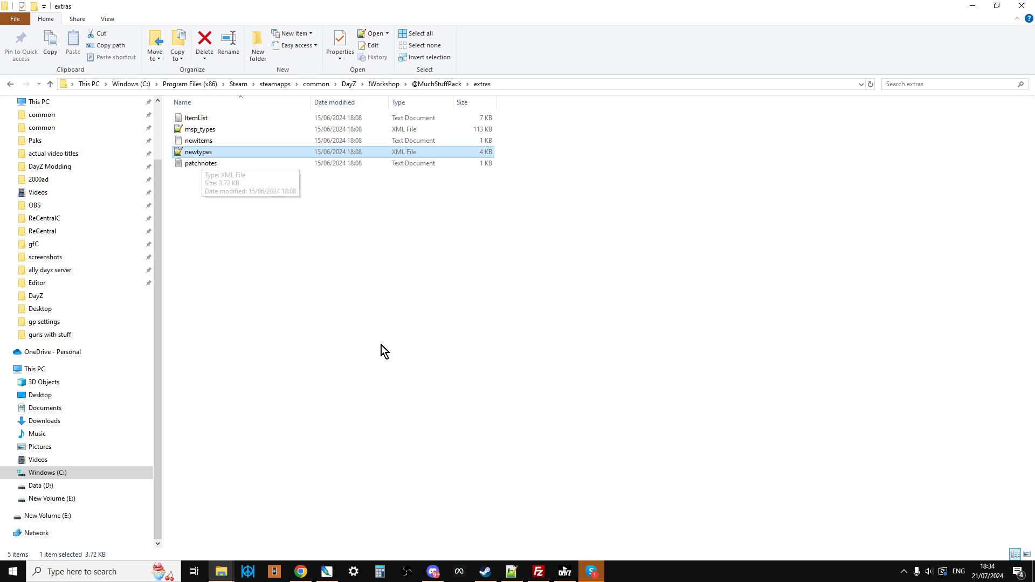
Close the Skype window and select the msp_types file in the extras folder.
right_click(592, 572)
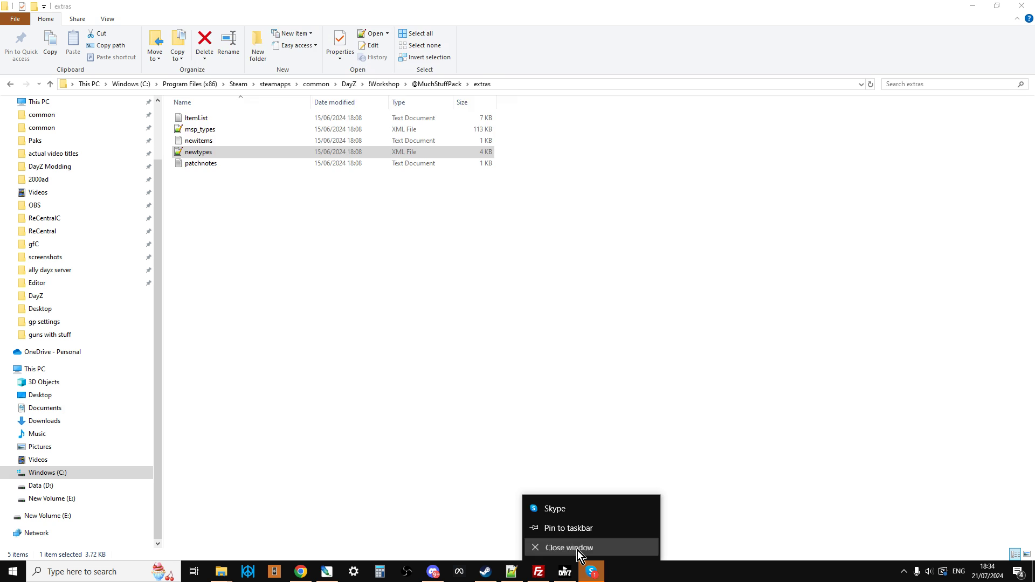
click(578, 548)
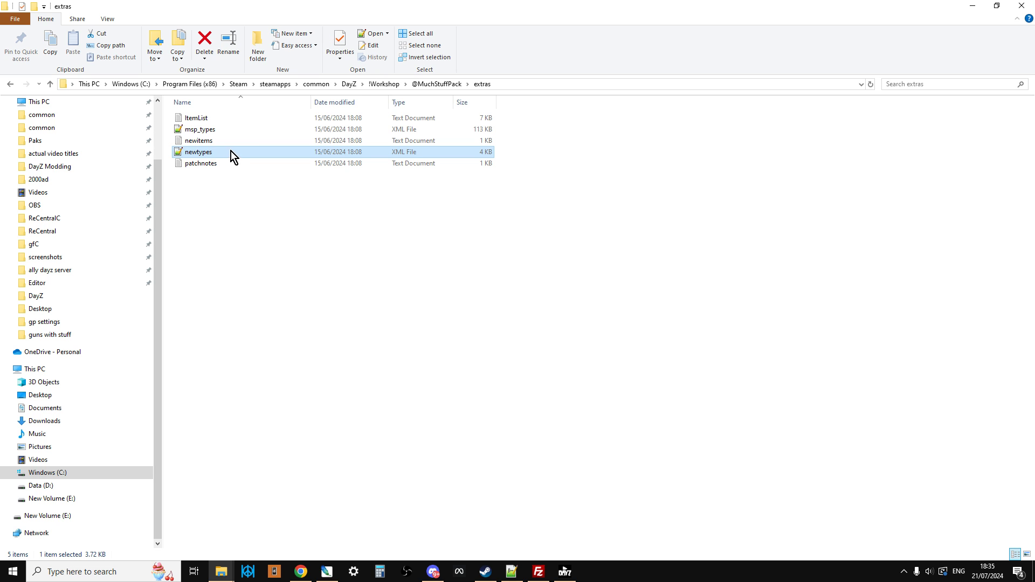
click(208, 131)
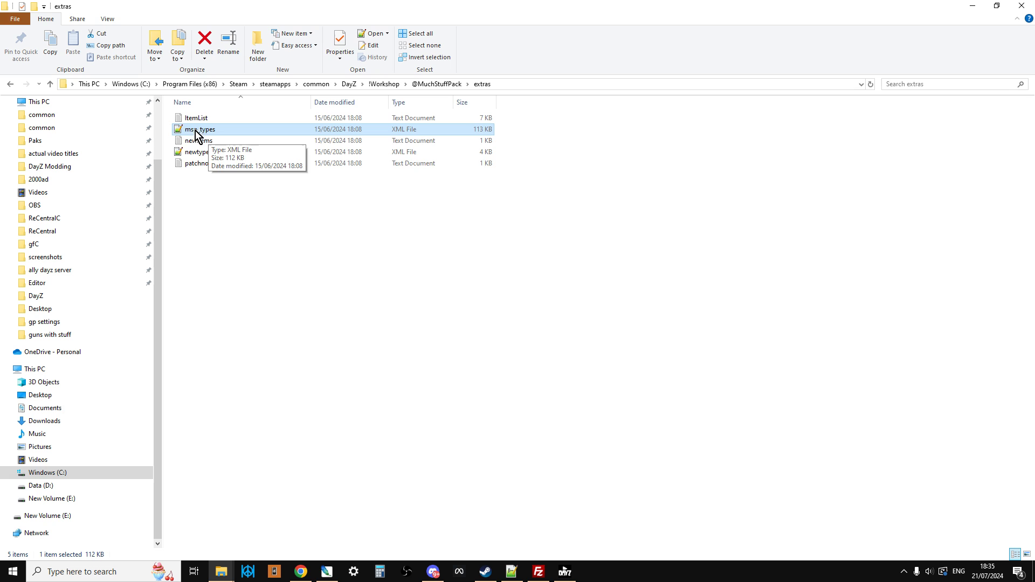
Switch to FileZilla and connect to the saved 1BG site from the Site Manager.
click(538, 571)
click(9, 18)
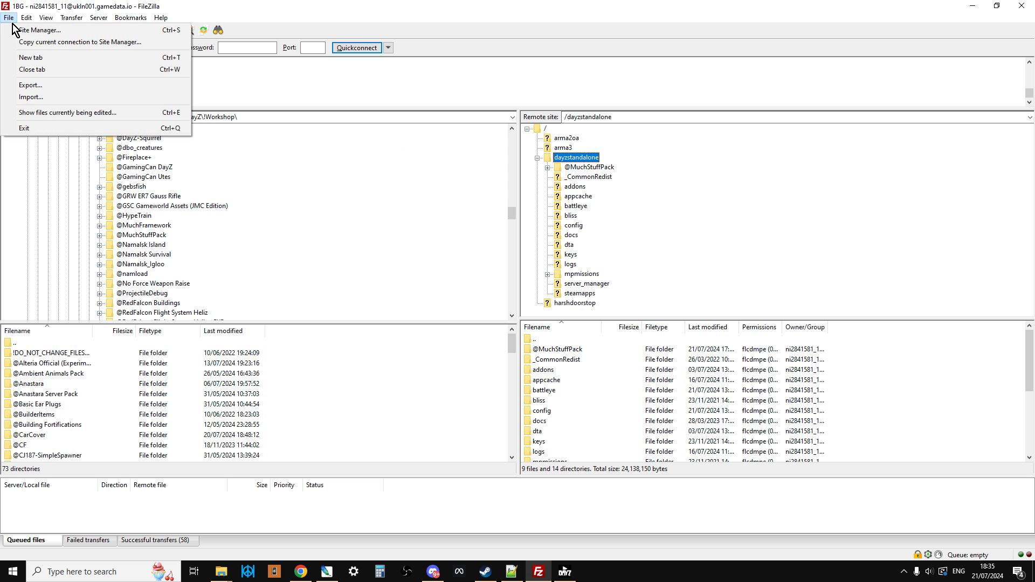
click(27, 33)
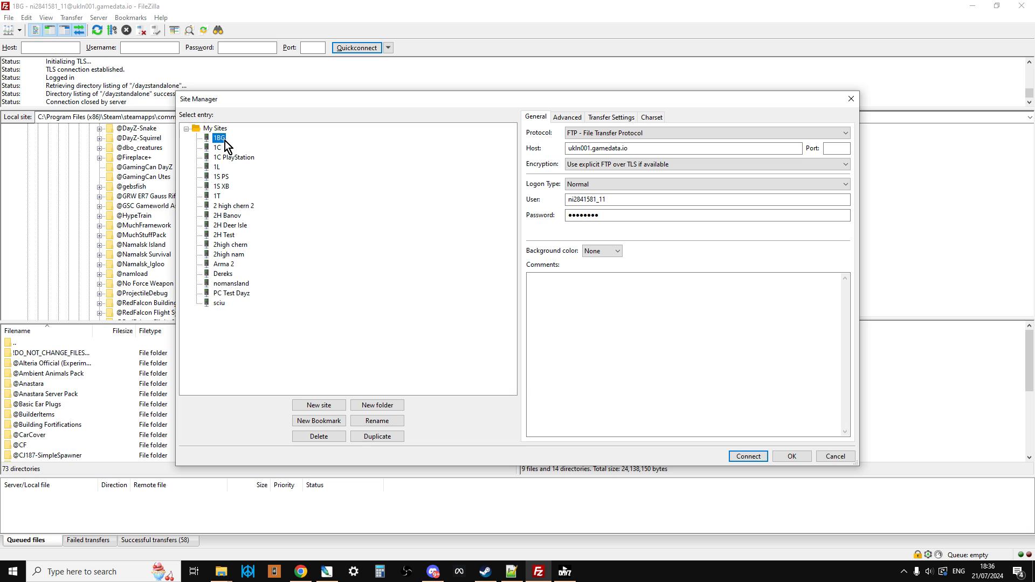
click(740, 457)
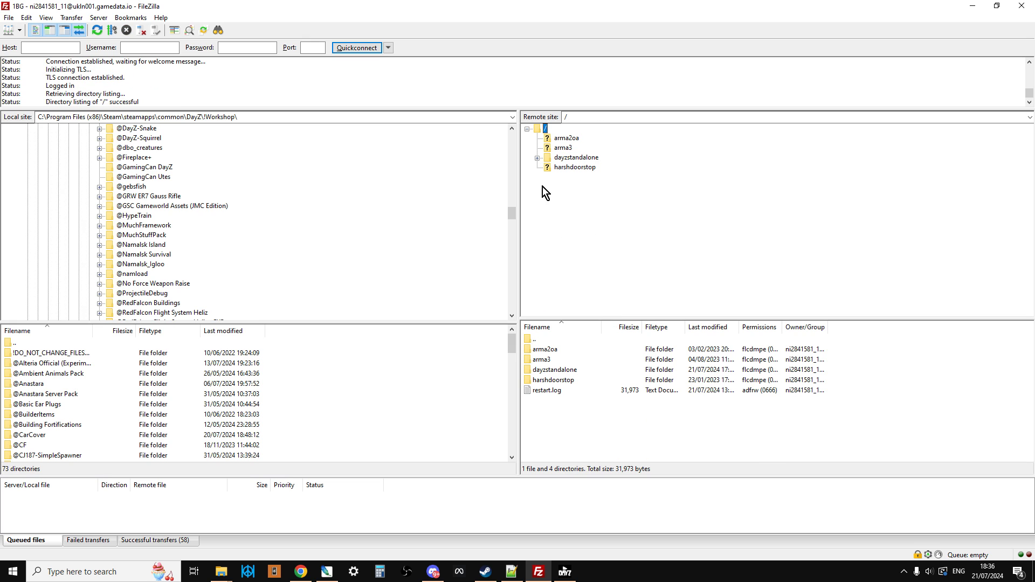
click(564, 159)
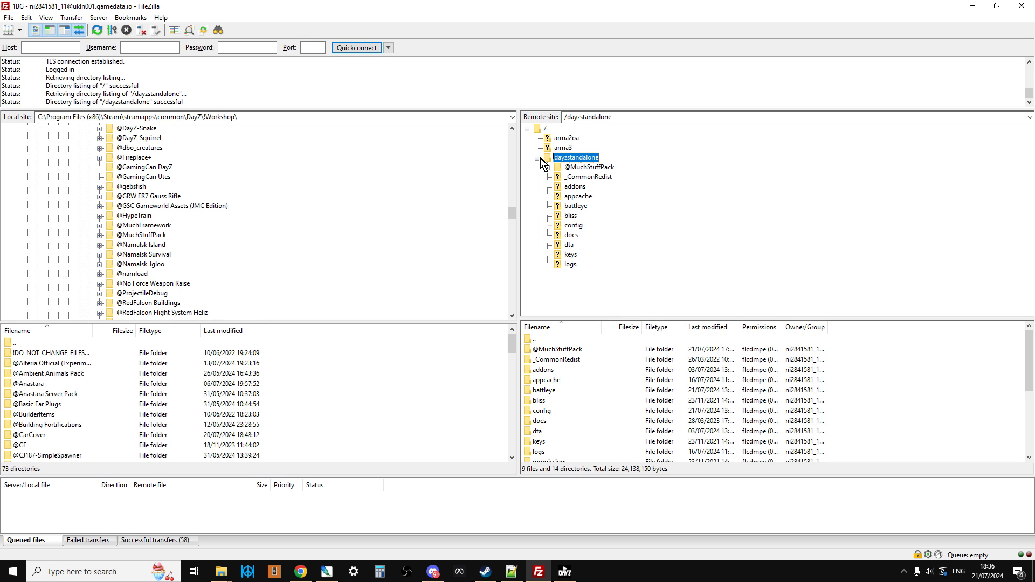
click(582, 168)
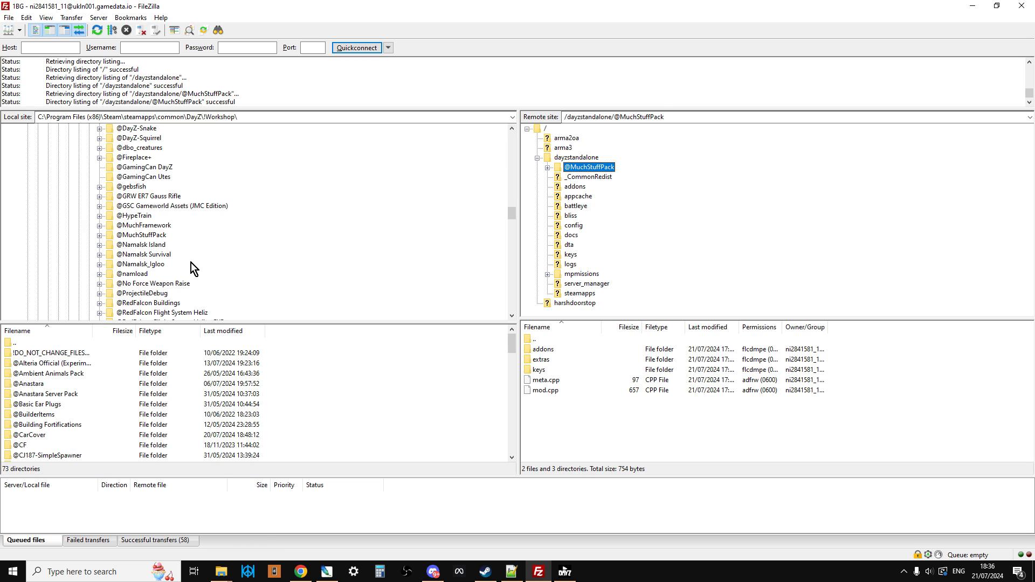
scroll(191, 263, up, 7)
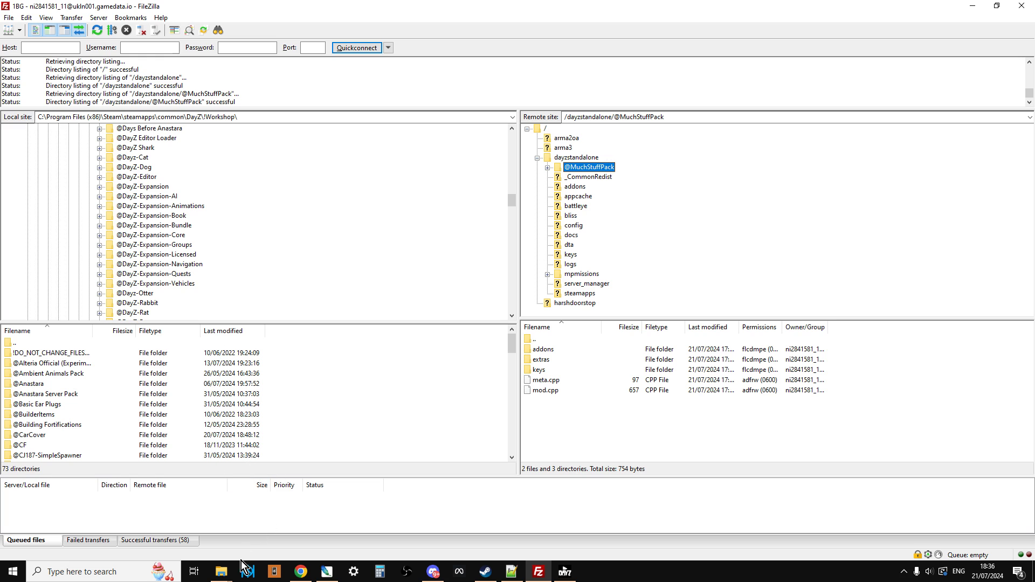
Copy the !Workshop folder's path from File Explorer and paste it as the local site path in FileZilla.
click(221, 571)
click(201, 525)
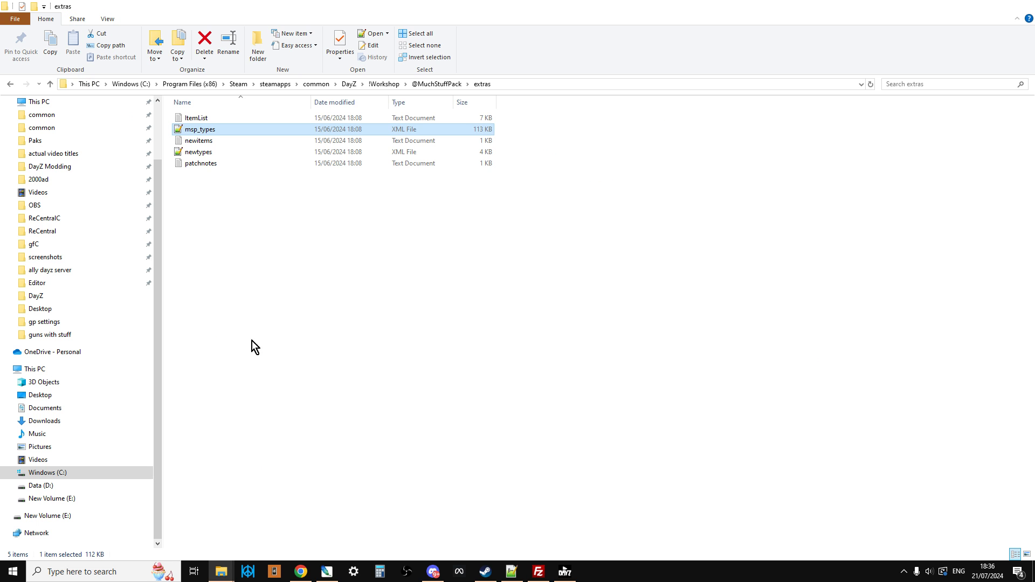
click(52, 85)
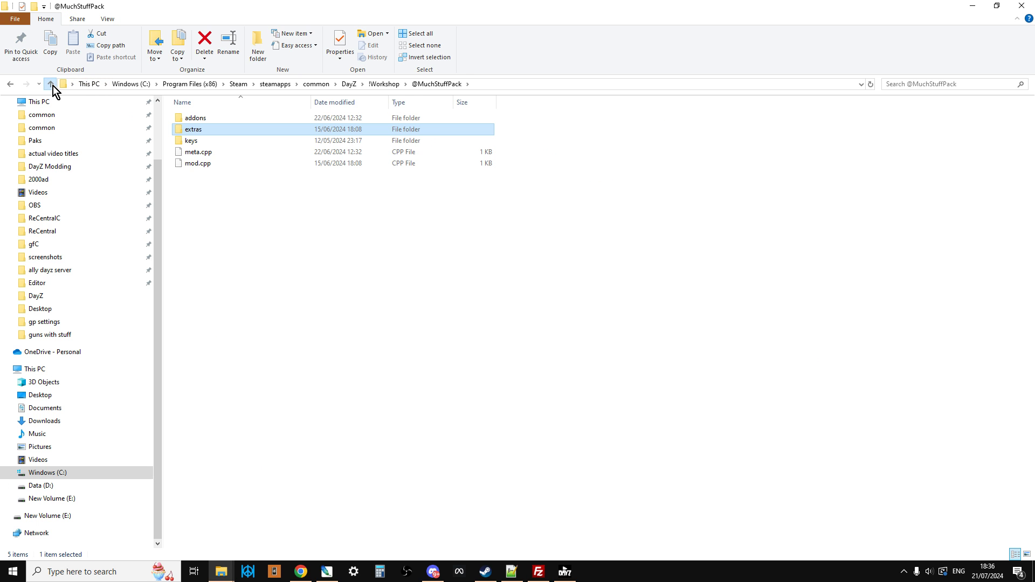
click(53, 85)
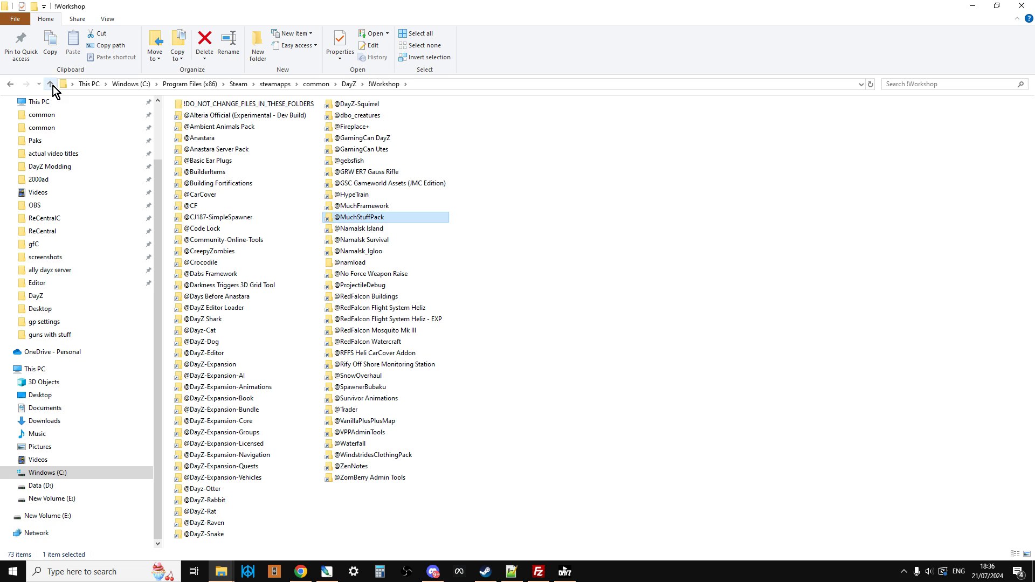
click(447, 86)
right_click(251, 85)
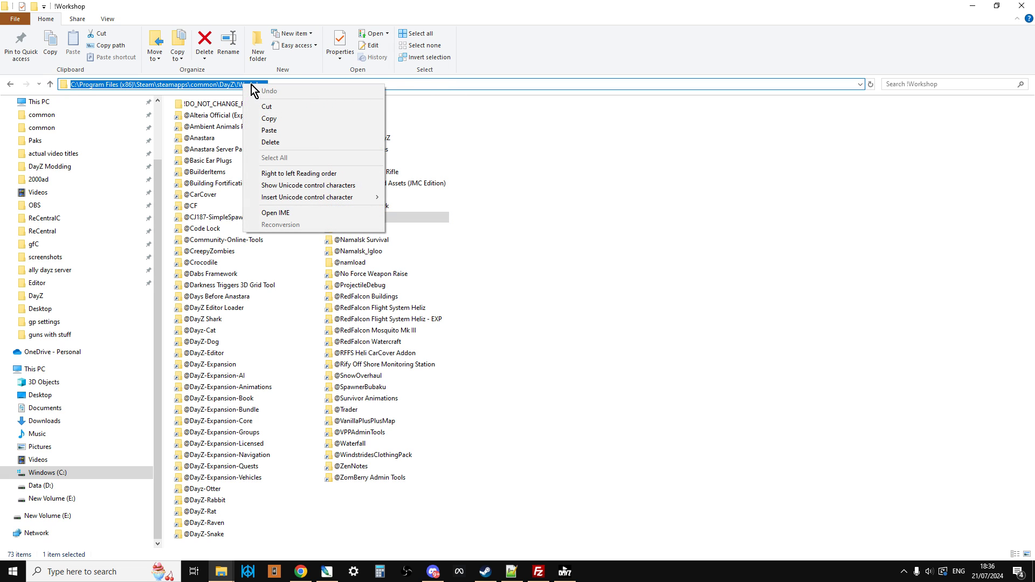
click(282, 117)
click(539, 572)
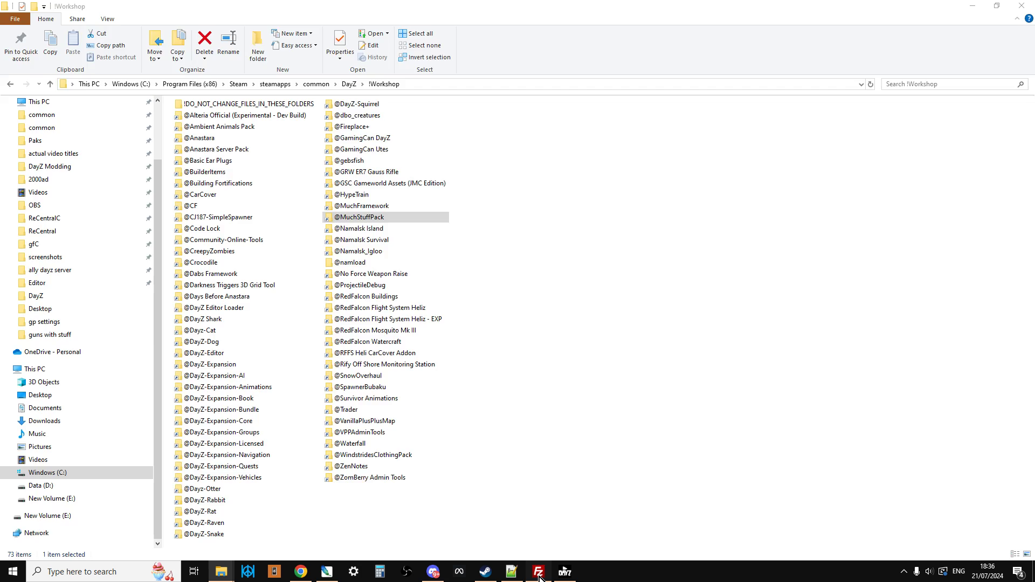
click(195, 117)
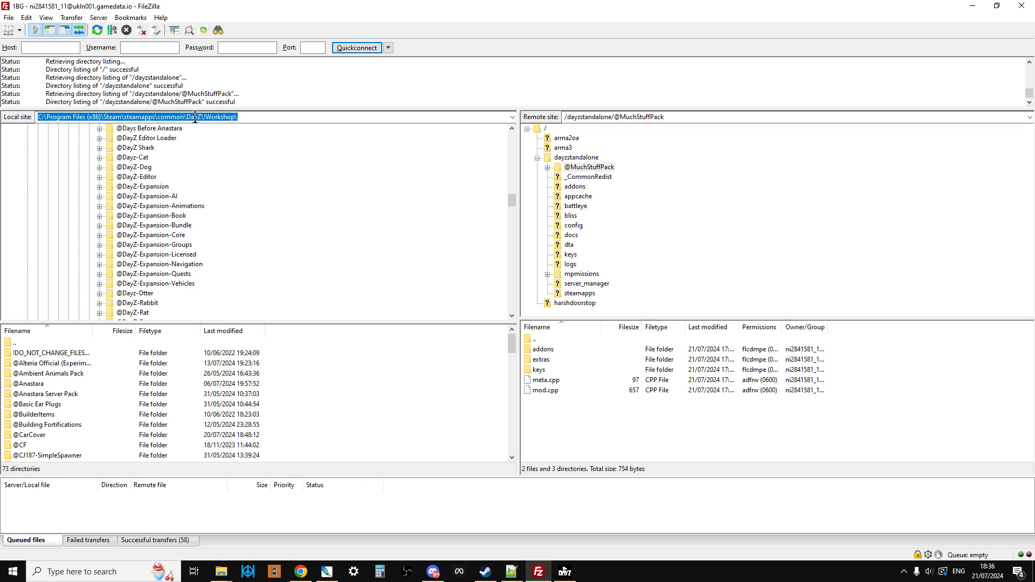
key(ctrl+v)
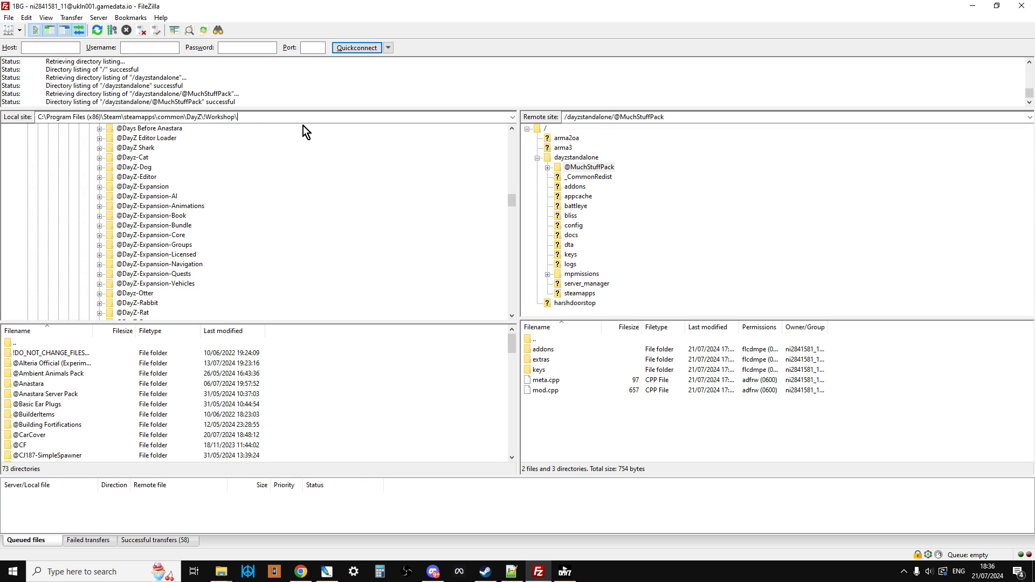
scroll(345, 245, up, 1)
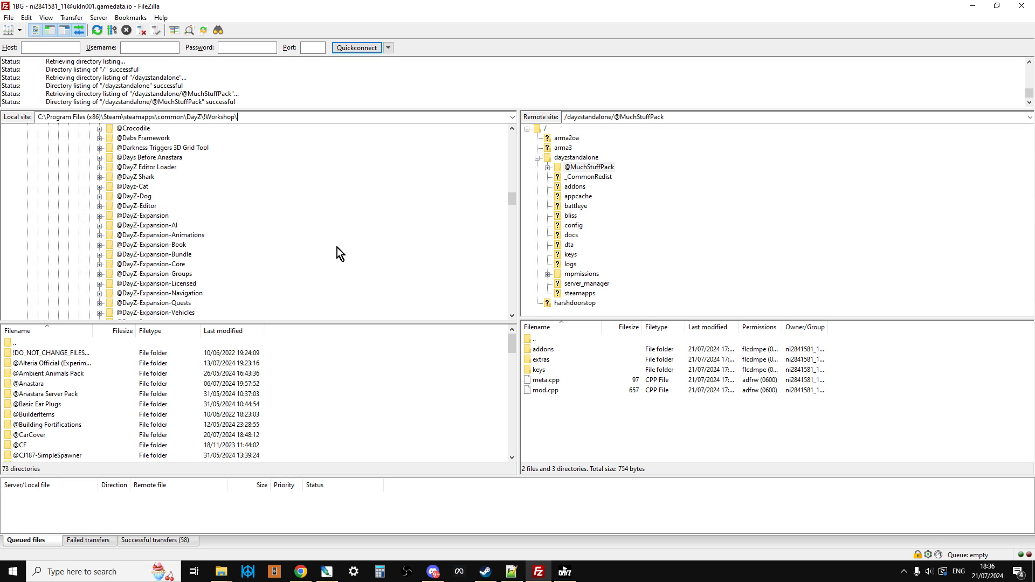
click(575, 157)
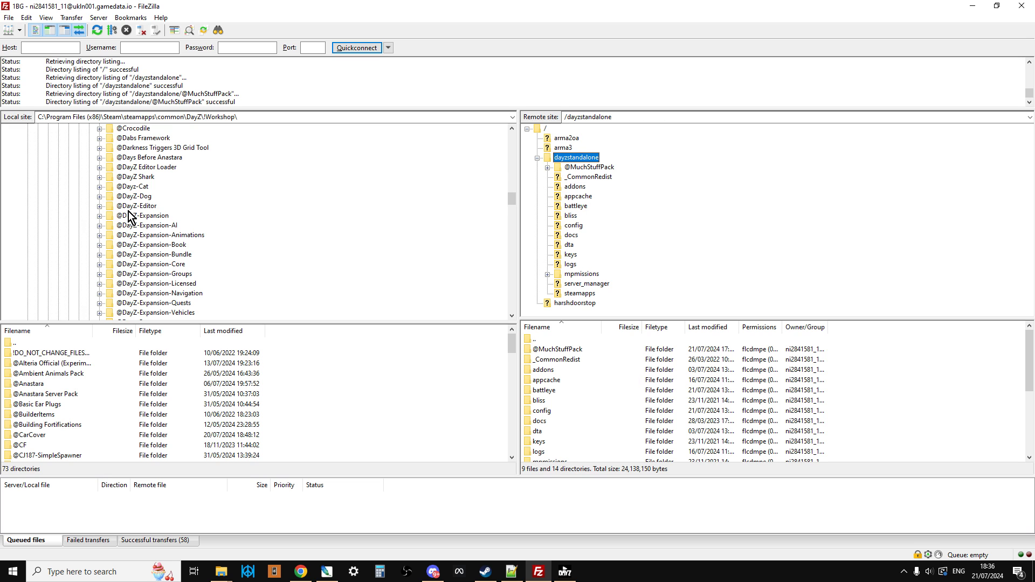
scroll(128, 211, down, 1)
scroll(146, 208, down, 6)
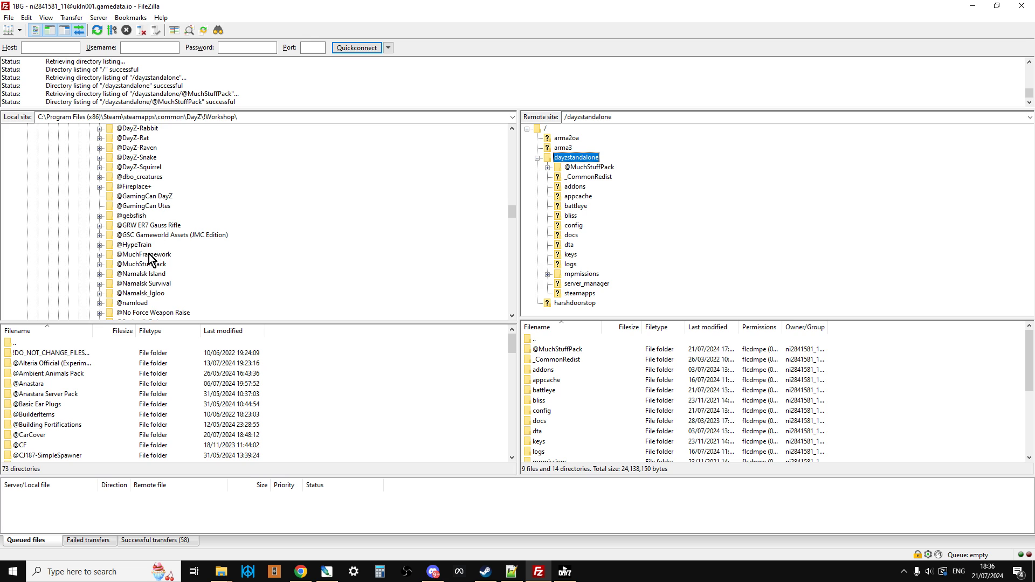
right_click(148, 257)
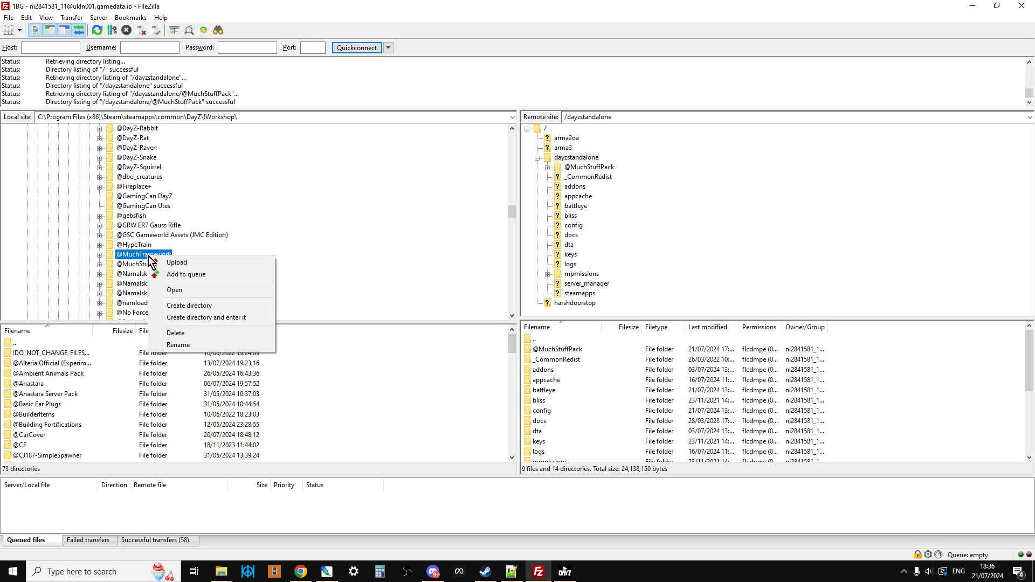
click(177, 264)
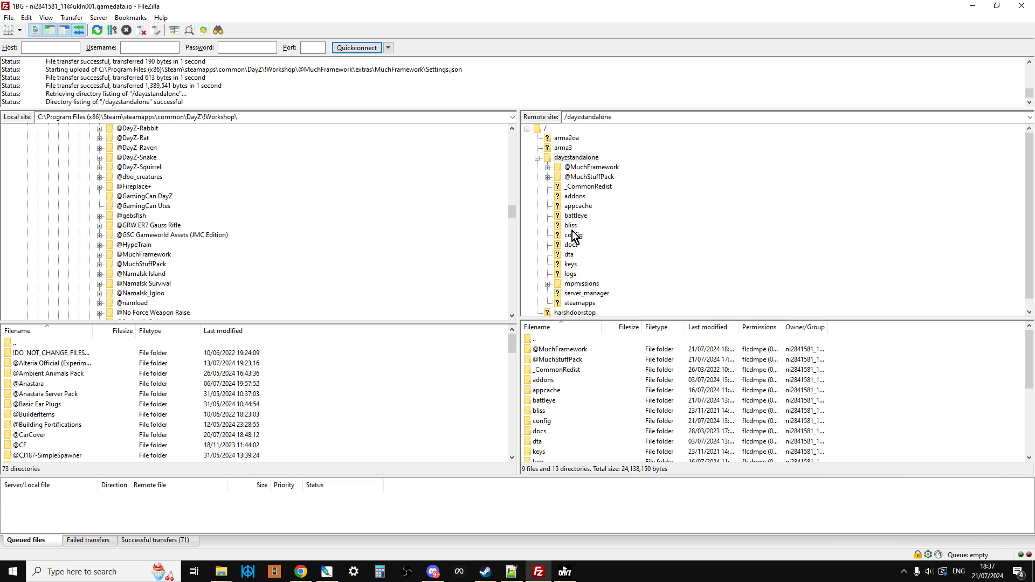
click(570, 265)
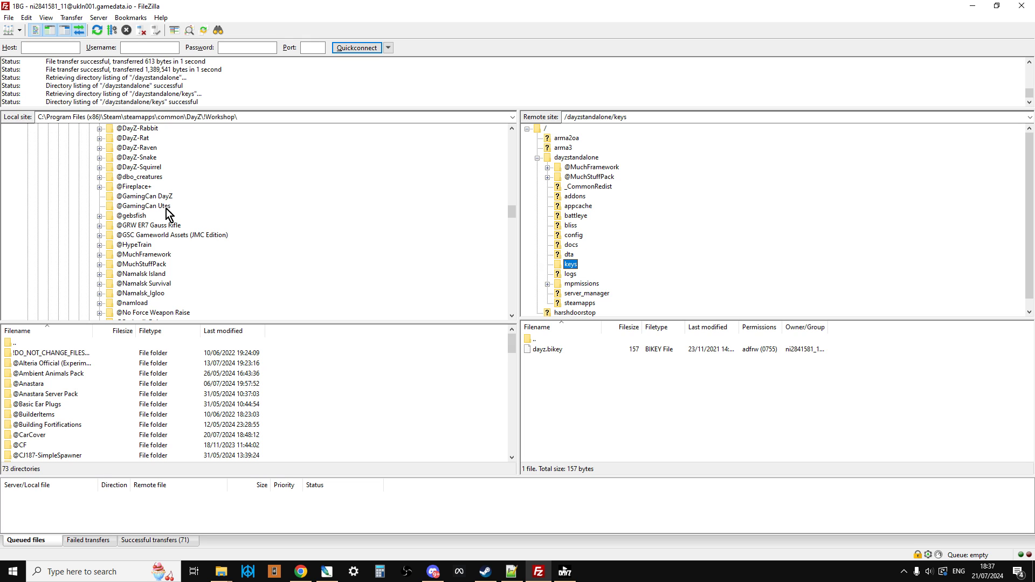
click(100, 254)
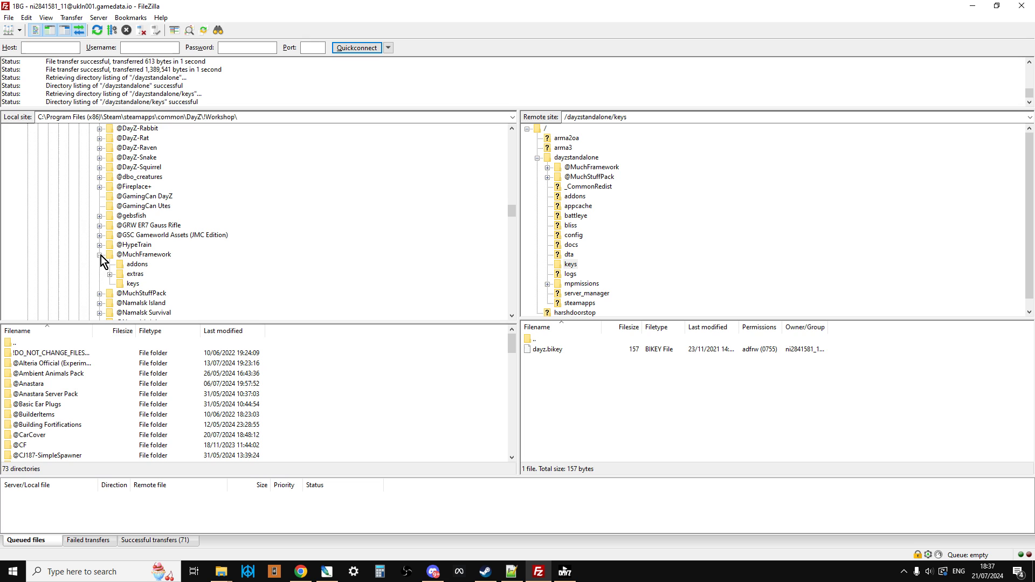
click(130, 286)
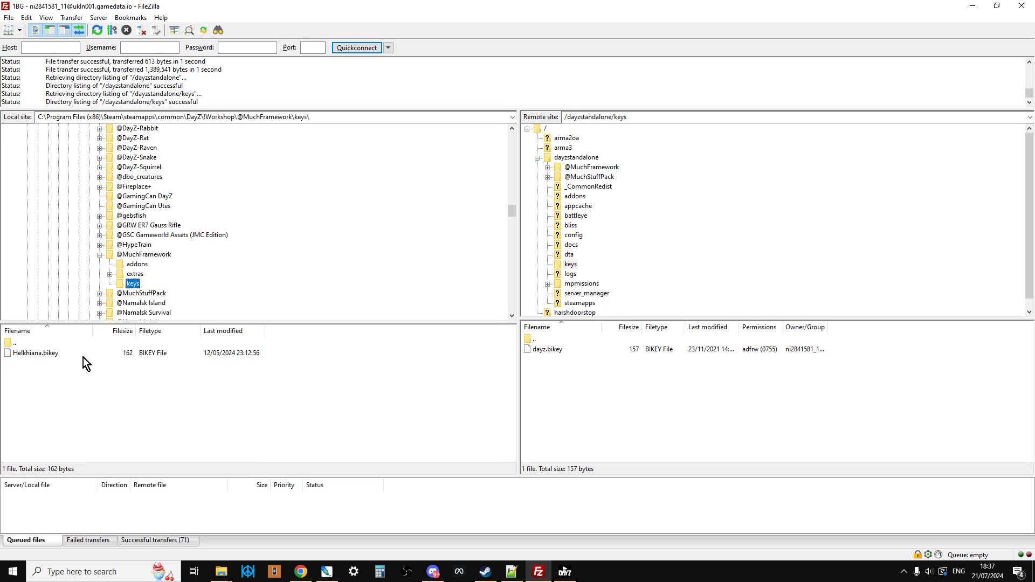
right_click(145, 354)
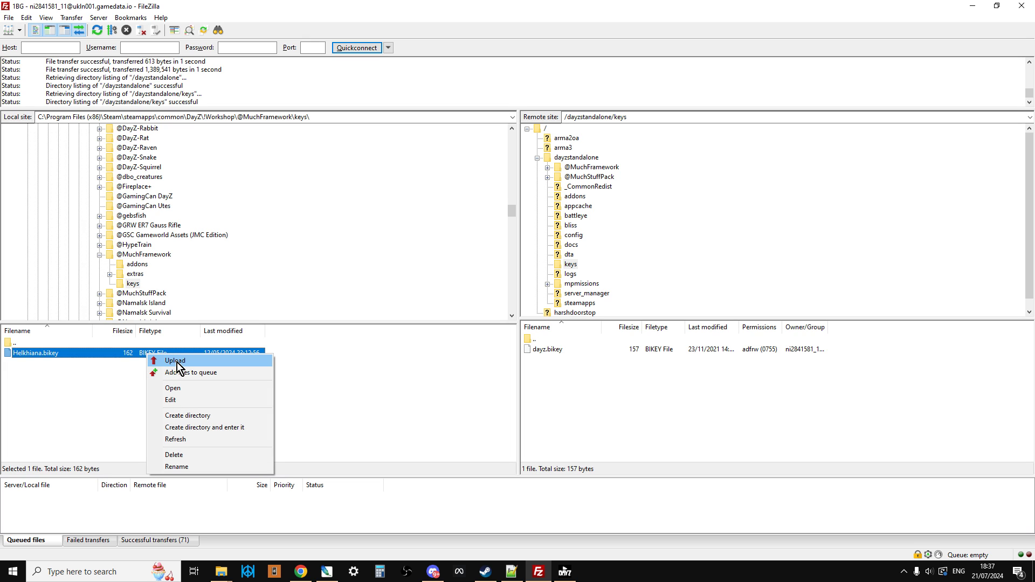
click(200, 361)
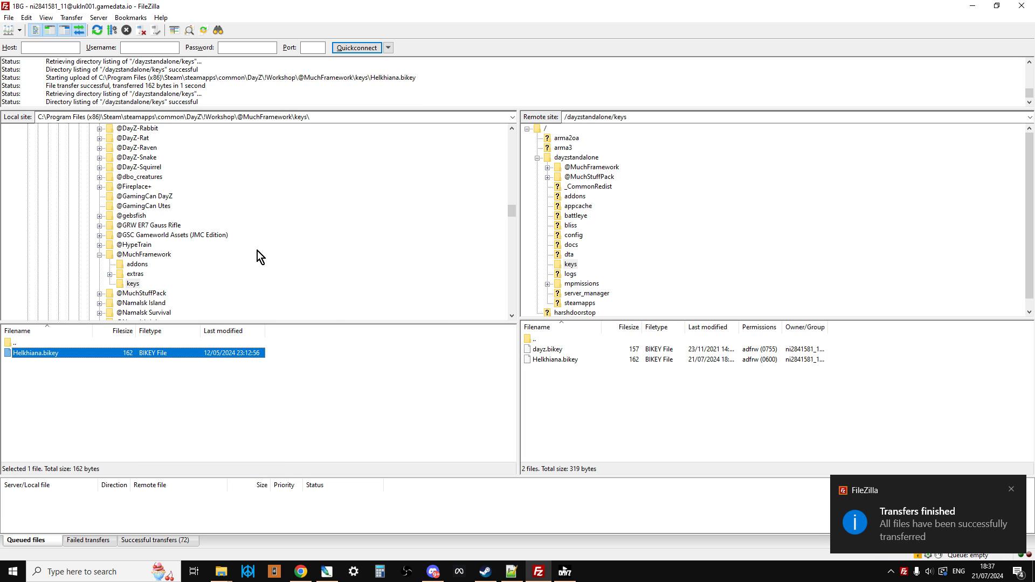
click(99, 295)
scroll(200, 255, down, 2)
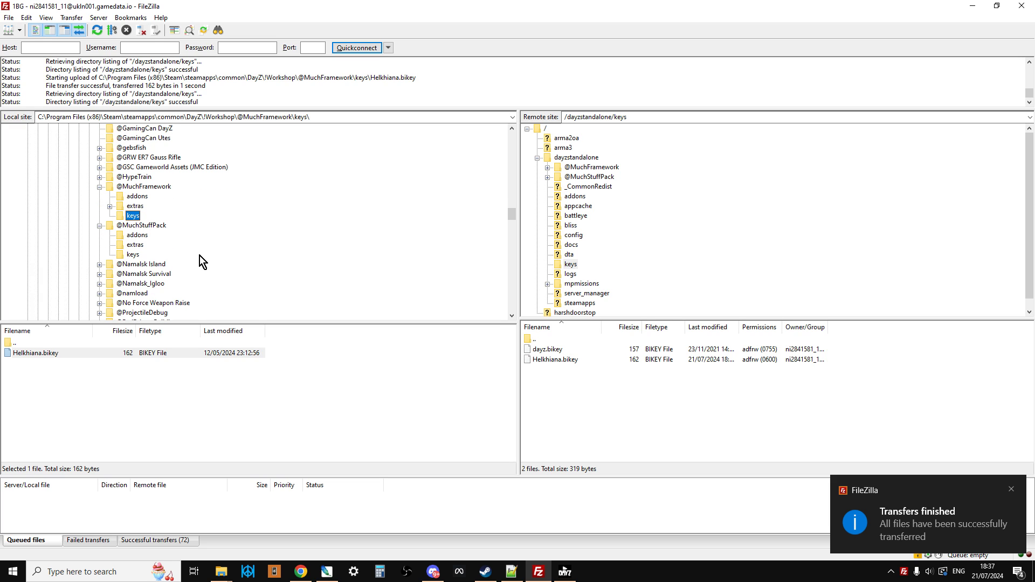
click(132, 255)
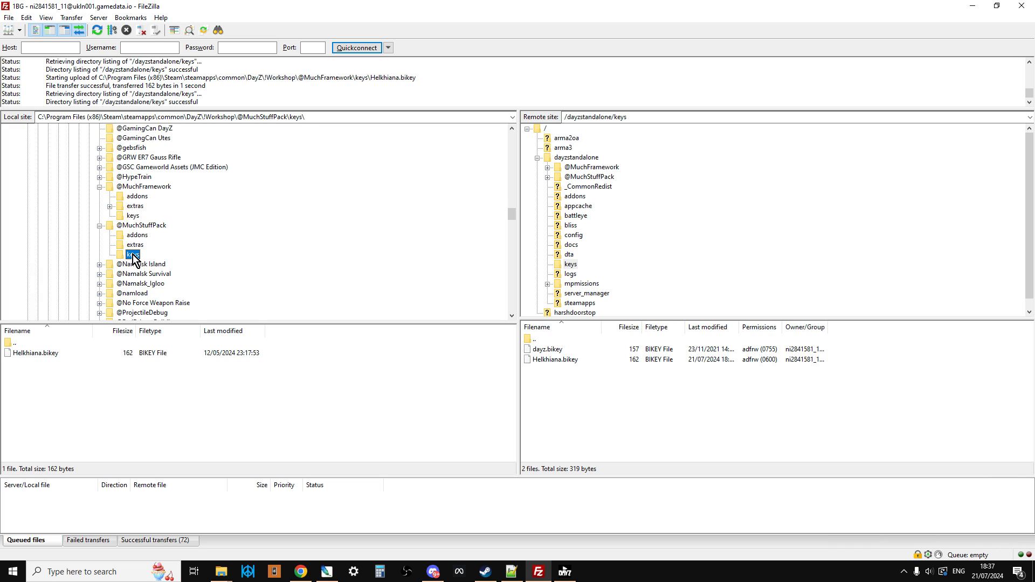
right_click(115, 353)
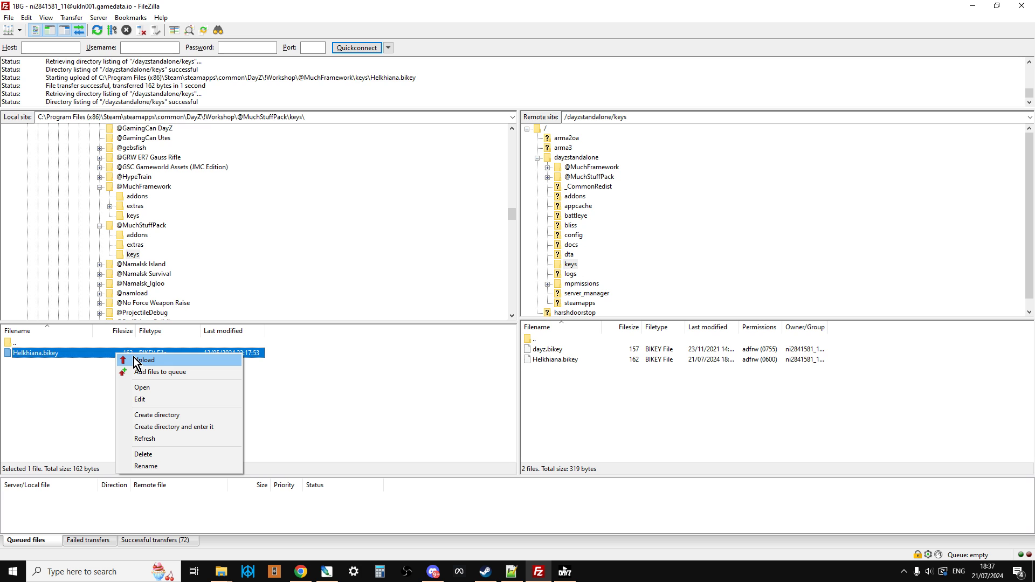
click(137, 360)
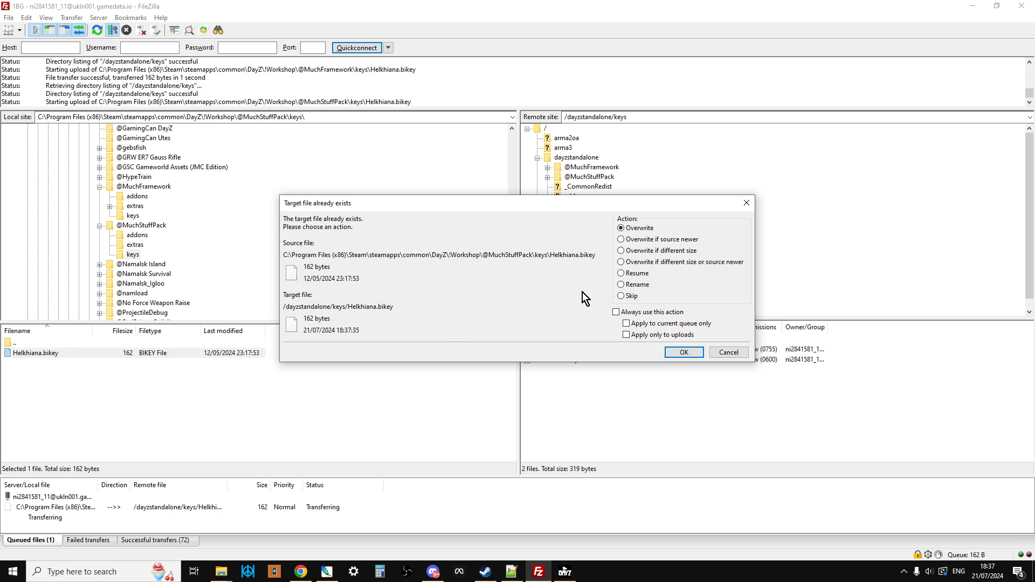
click(684, 352)
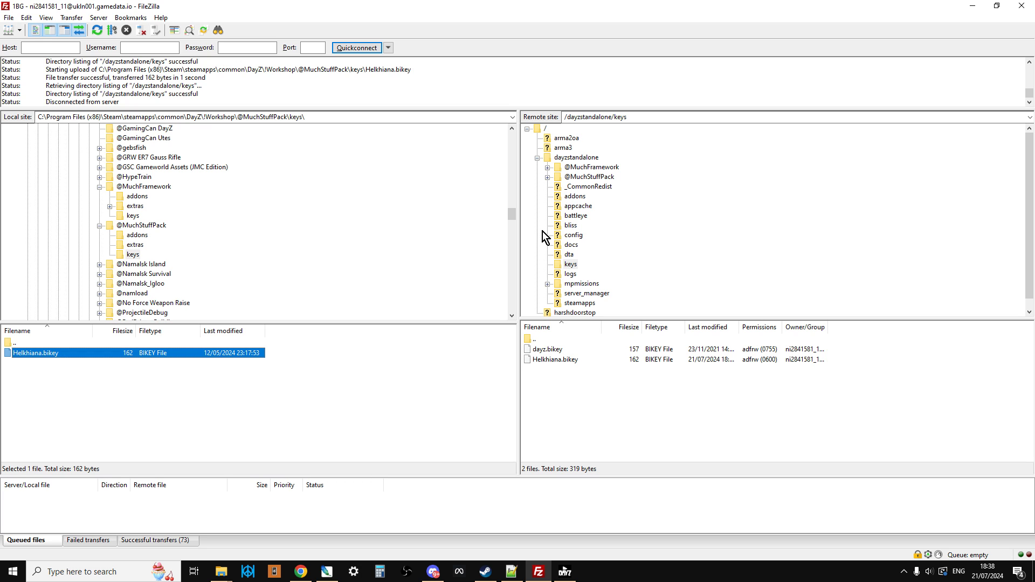
Switch to Chrome and open the File Browser in the DayZ server's Nitrado web interface.
click(301, 571)
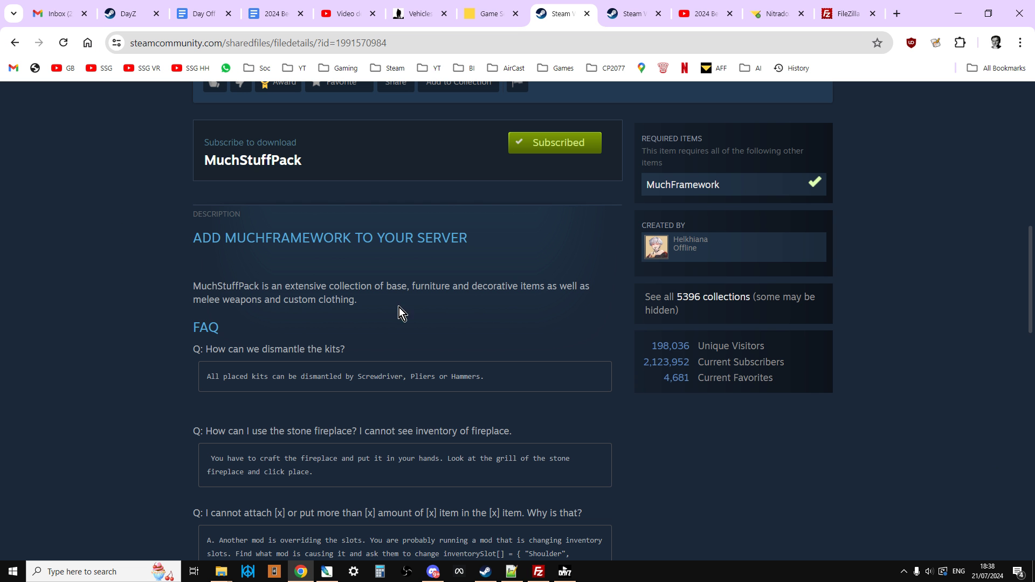
click(498, 15)
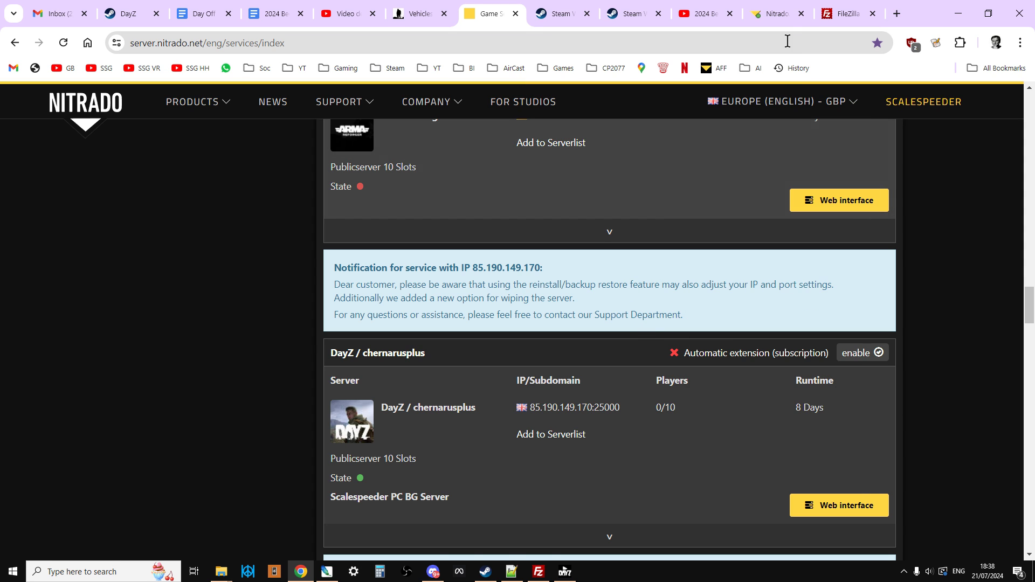
click(777, 13)
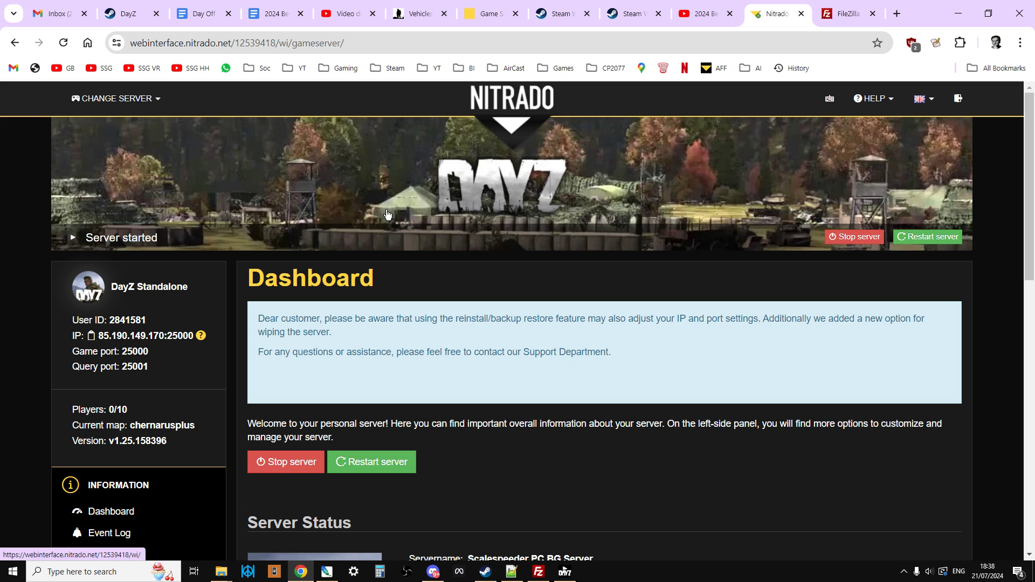
scroll(356, 269, down, 5)
scroll(119, 388, down, 1)
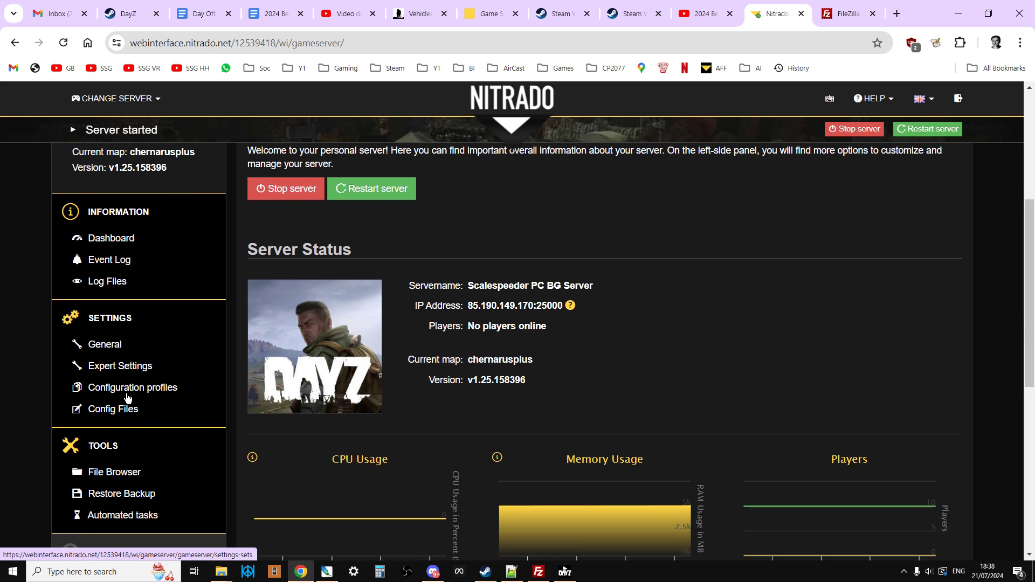
click(115, 410)
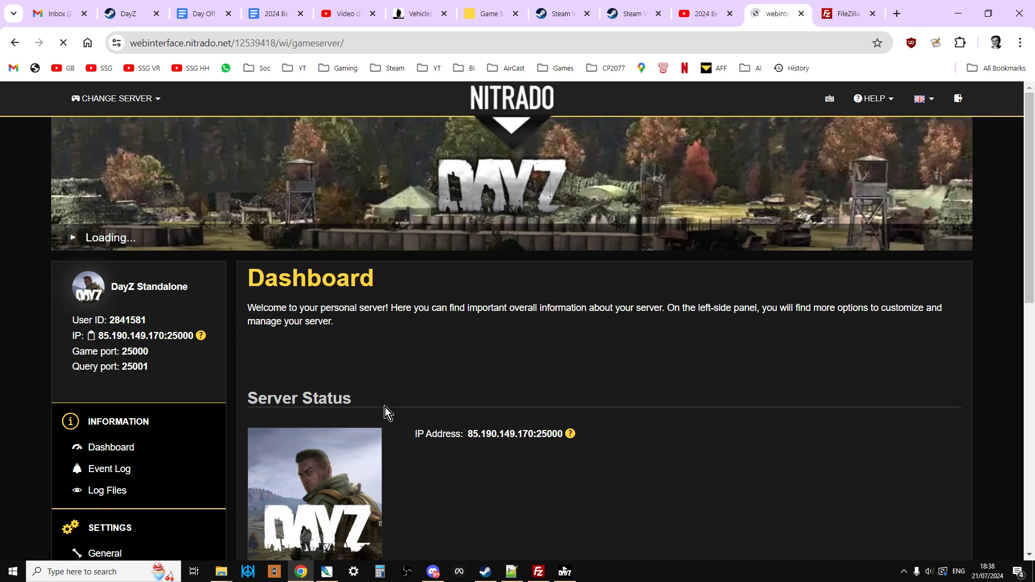
scroll(384, 406, down, 2)
scroll(391, 399, down, 2)
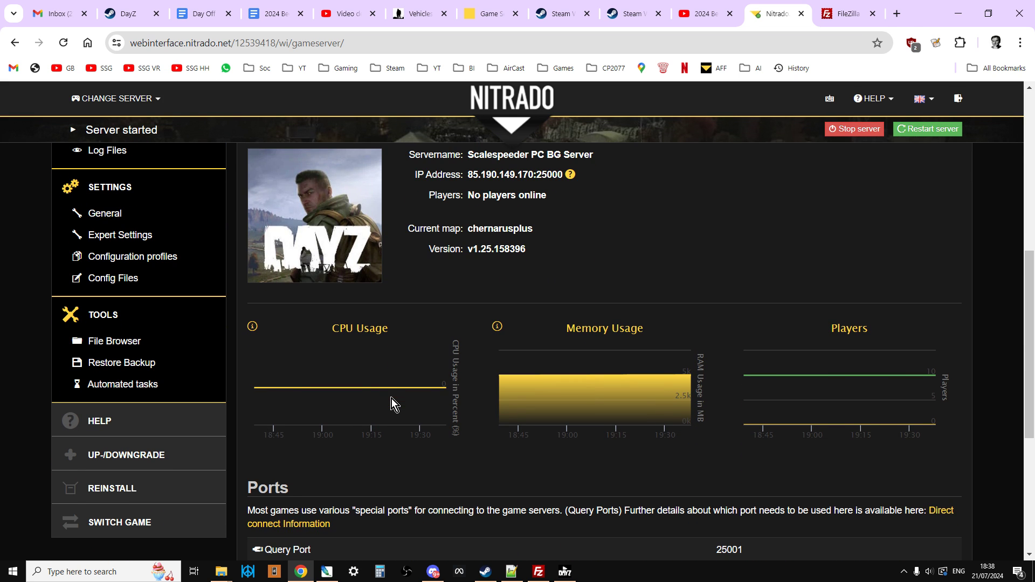
click(115, 341)
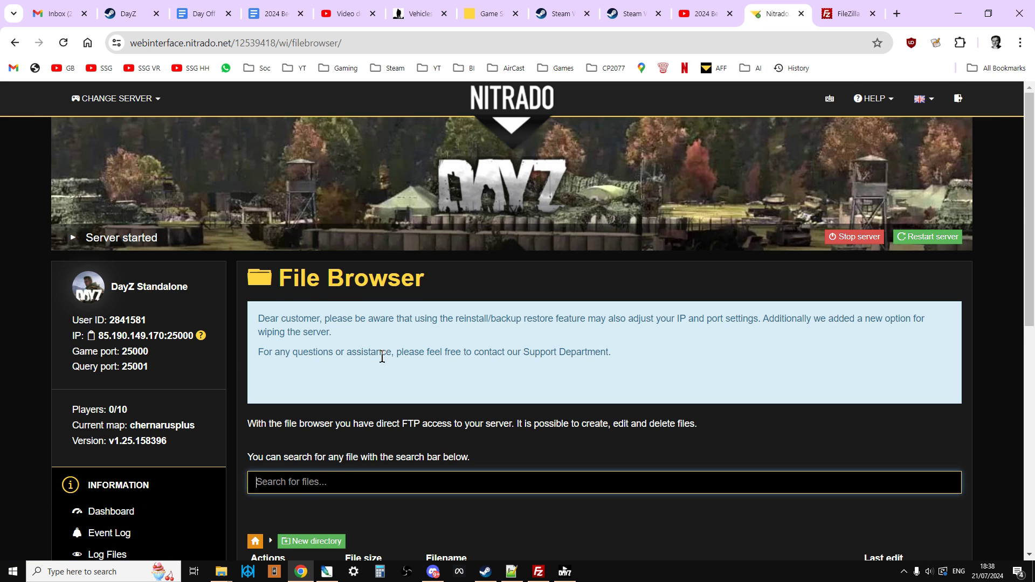
Download types.xml from the server's dayzstandalone/mpmissions/dayzOffline.chernarusplus/db directory and show the downloaded file in its folder.
scroll(428, 351, down, 5)
click(476, 316)
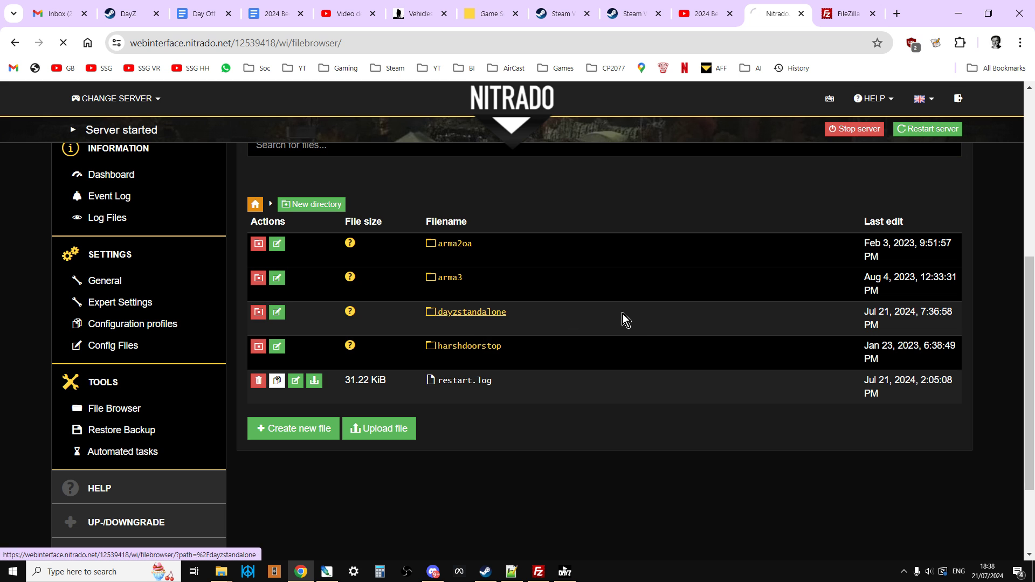
scroll(623, 313, down, 5)
scroll(611, 318, down, 8)
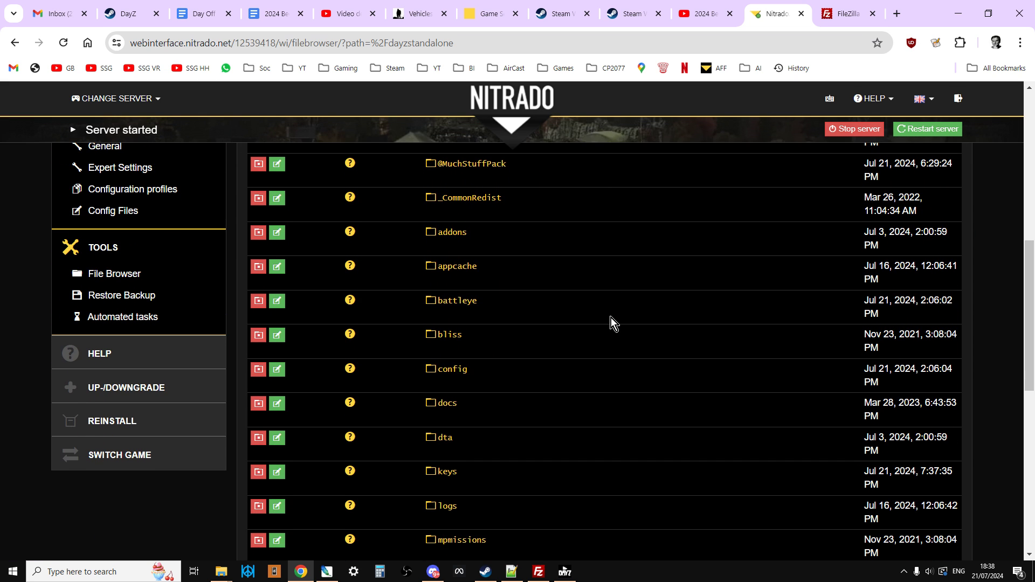
click(466, 275)
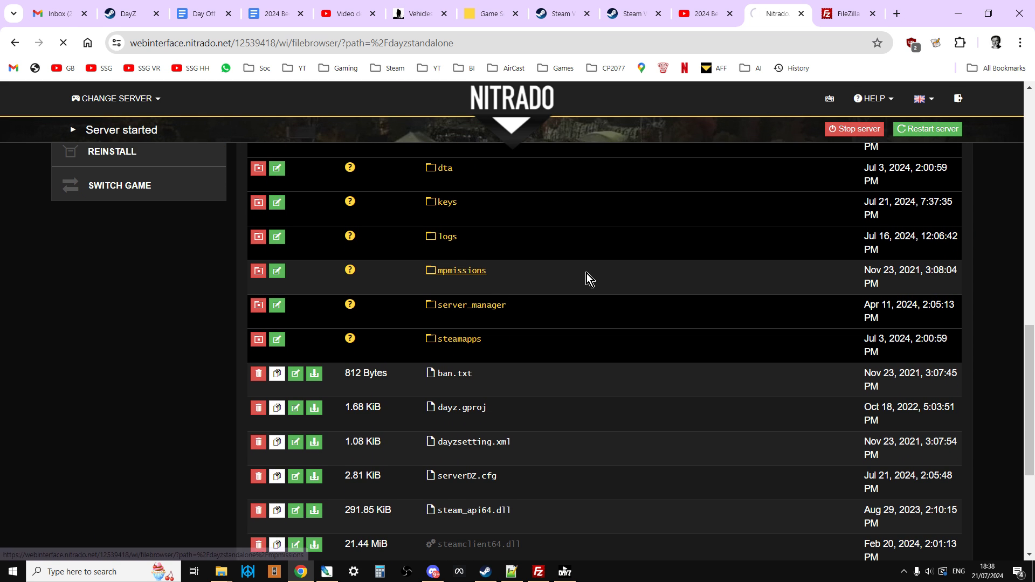
scroll(583, 278, down, 4)
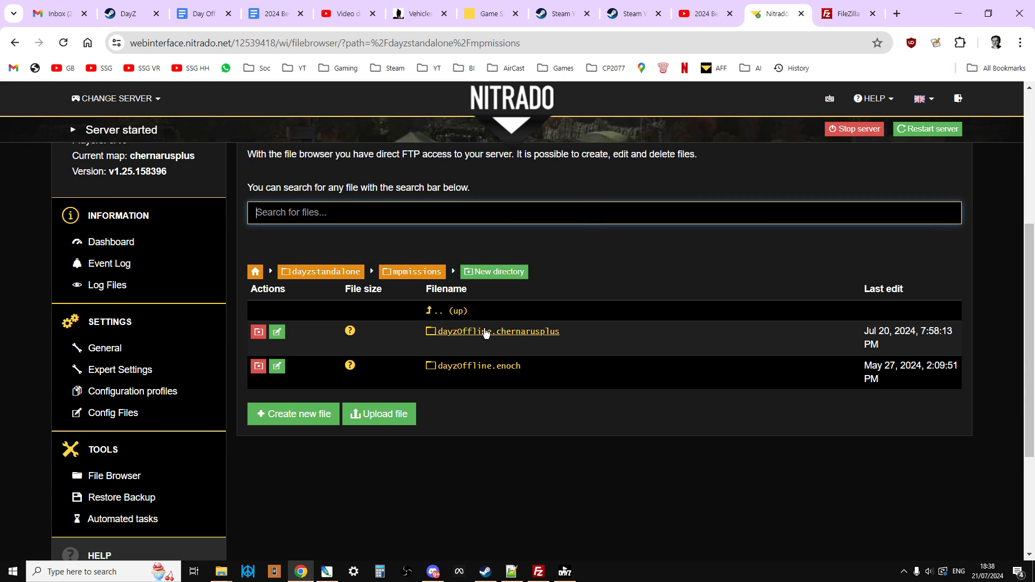
click(534, 331)
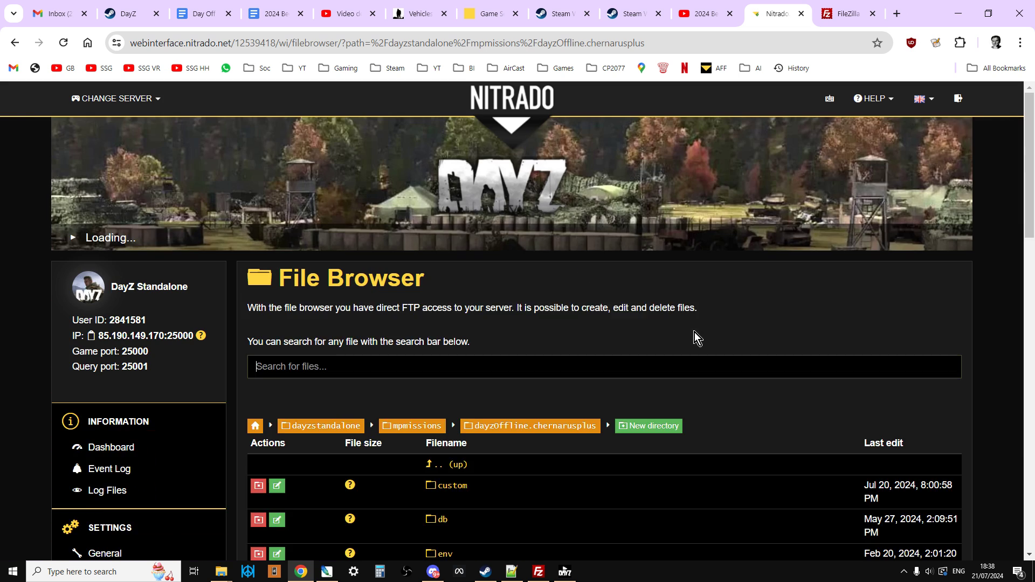
scroll(690, 333, down, 11)
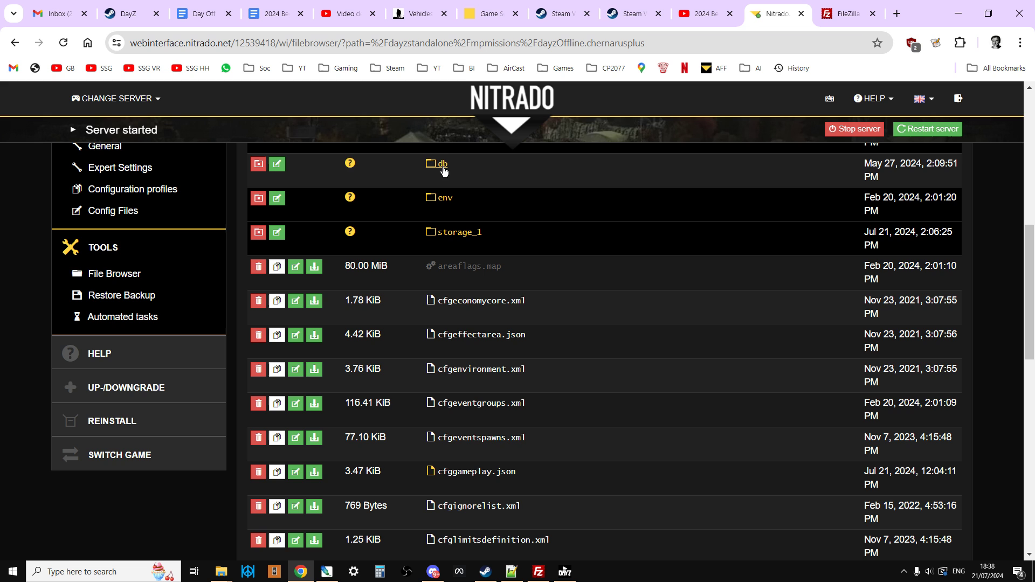
click(443, 165)
scroll(540, 186, down, 6)
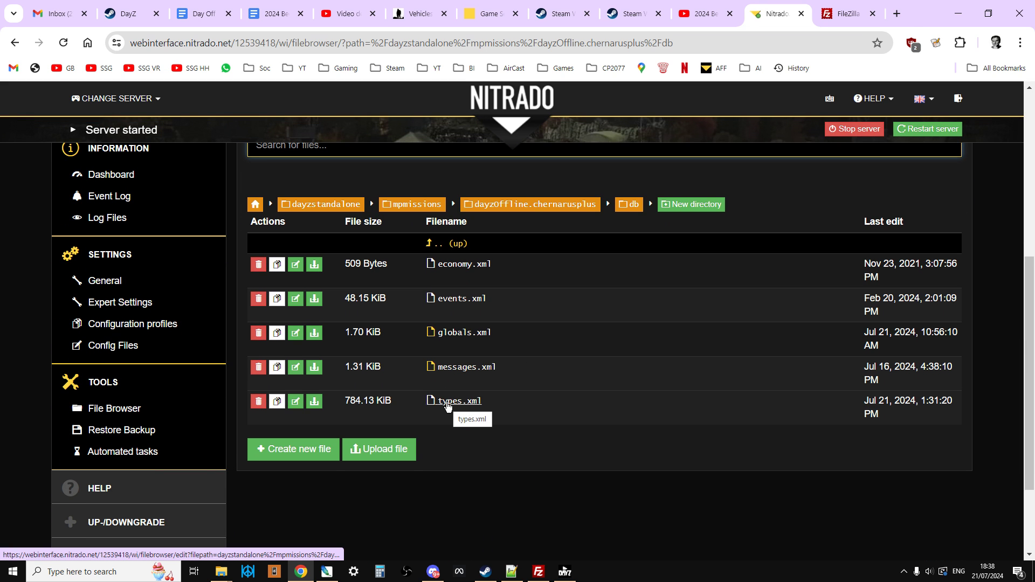
click(314, 403)
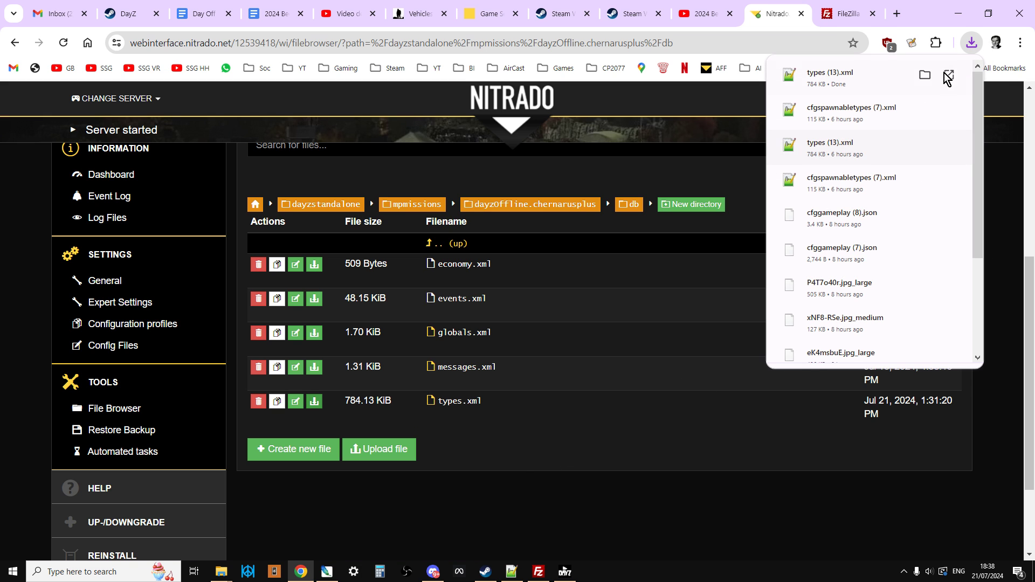
click(925, 76)
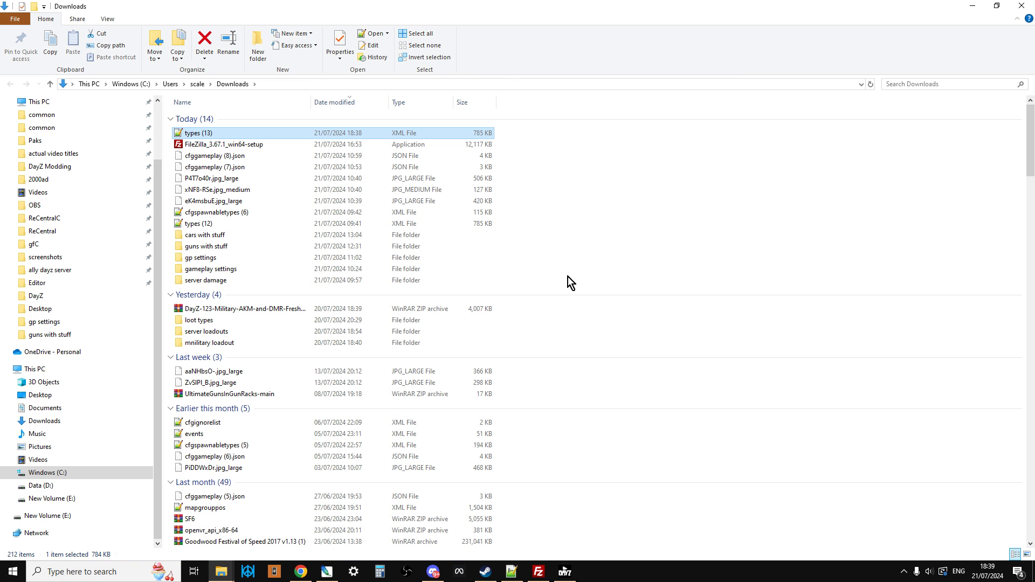
Create a folder named "much stuff types" in Downloads and move the types (13) file into it.
right_click(680, 176)
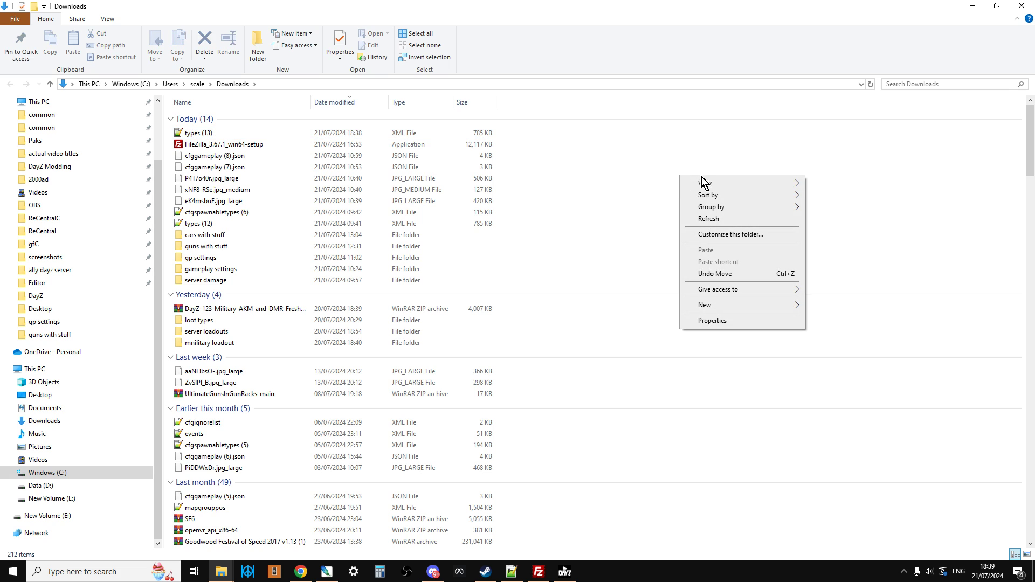
mouse_move(723, 207)
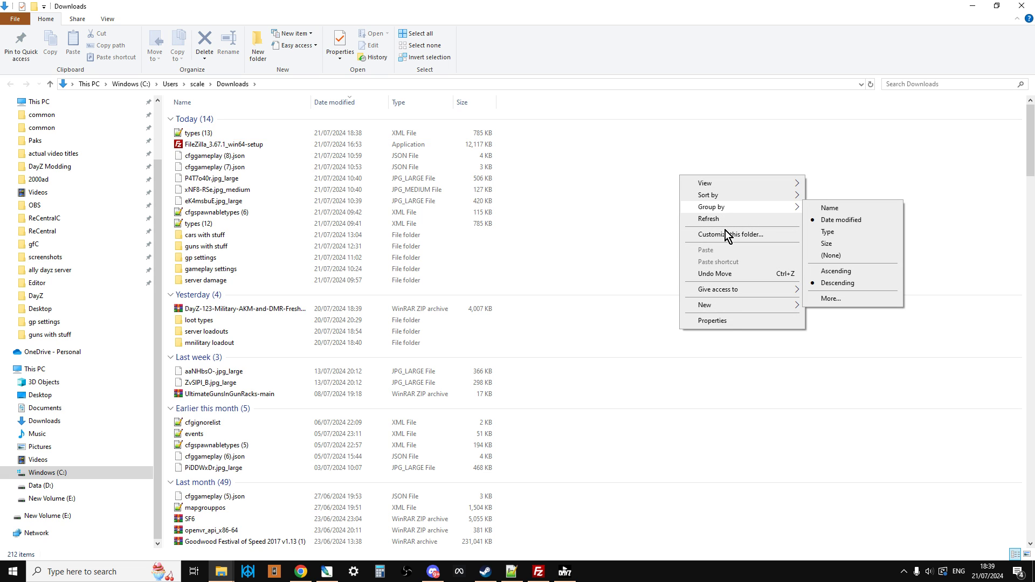
mouse_move(748, 306)
click(834, 309)
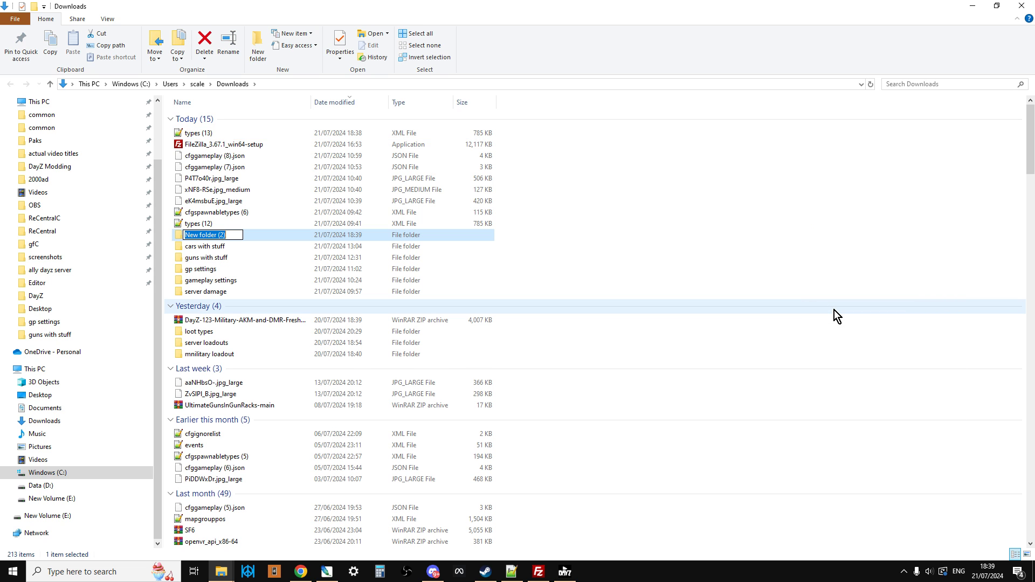
text(much stuff types)
key(Return)
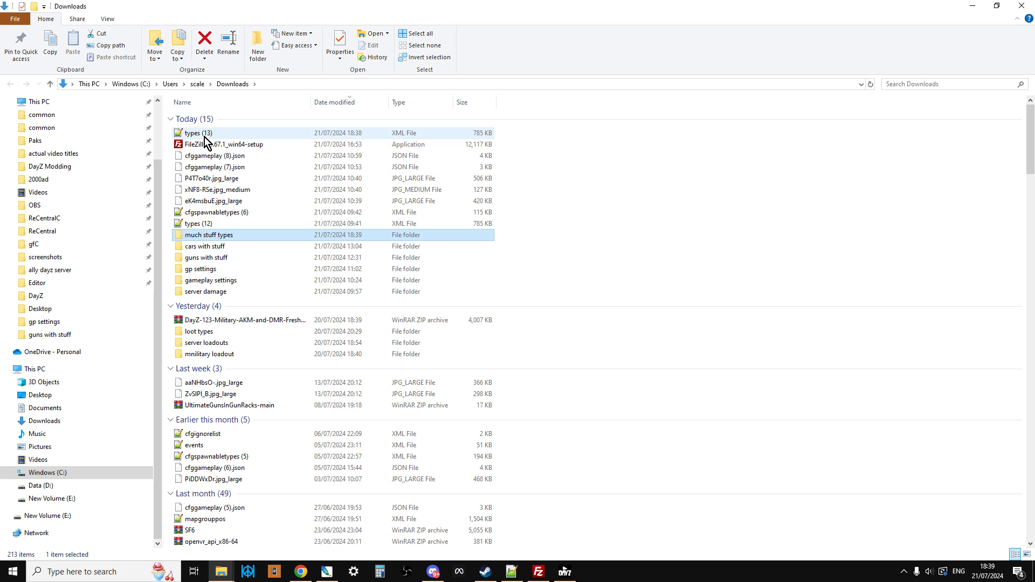
drag(204, 135, 216, 234)
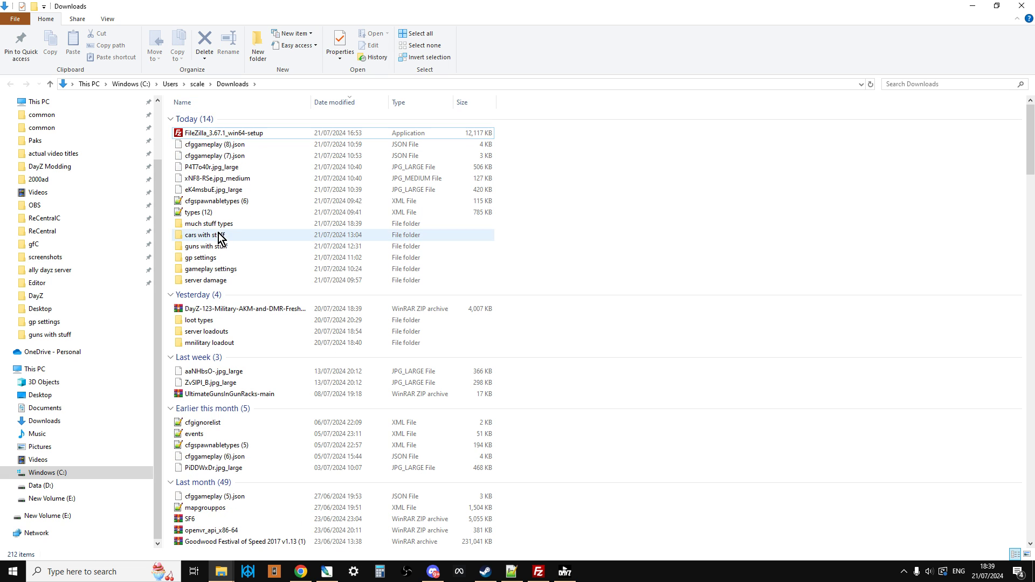
Open the types (13) file from the "much stuff types" folder in Notepad++.
double_click(215, 226)
click(204, 120)
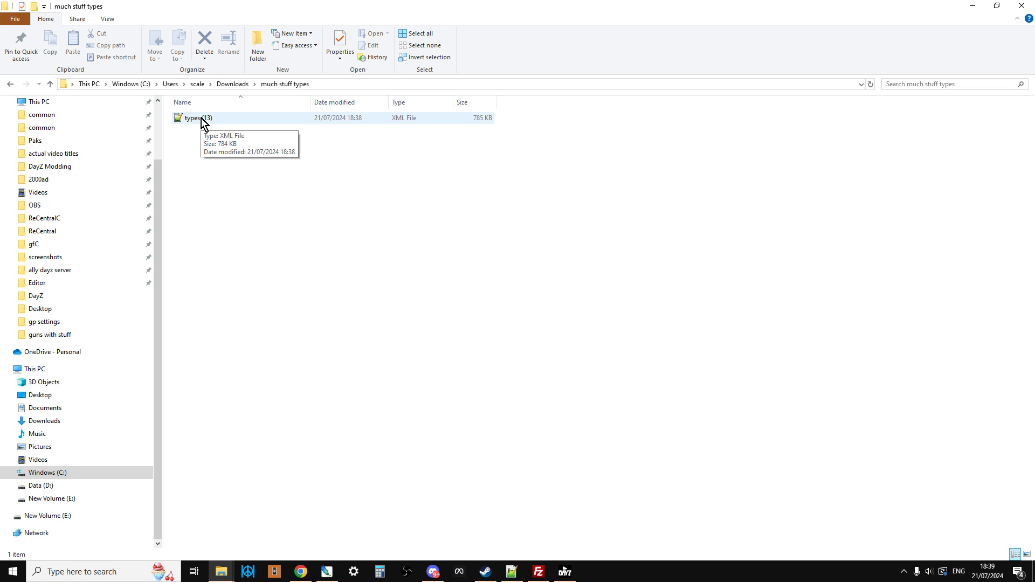
right_click(202, 118)
click(242, 161)
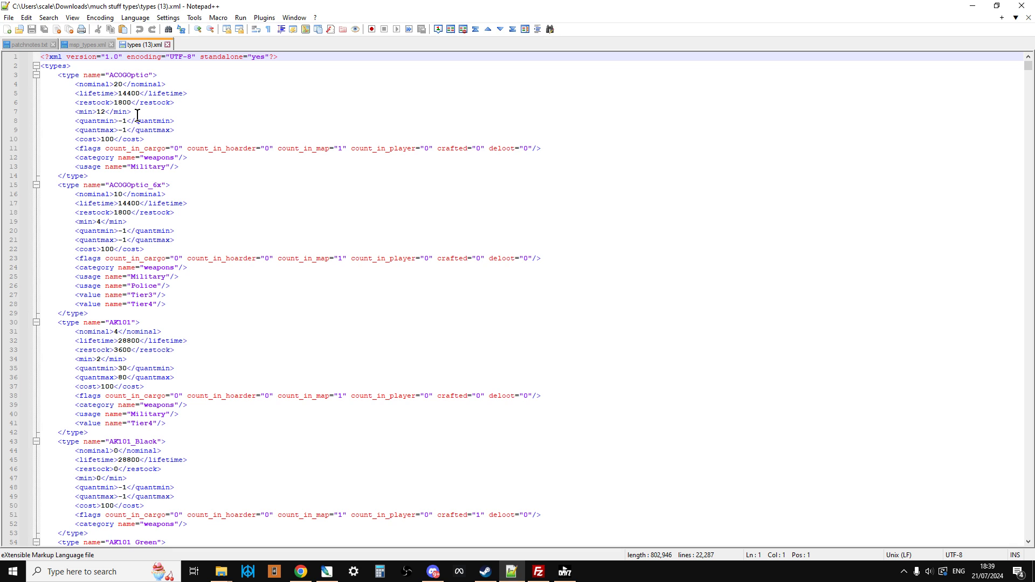
Insert several blank lines between the opening <types> tag and the ACOGOptic entry in types (13).xml.
click(84, 66)
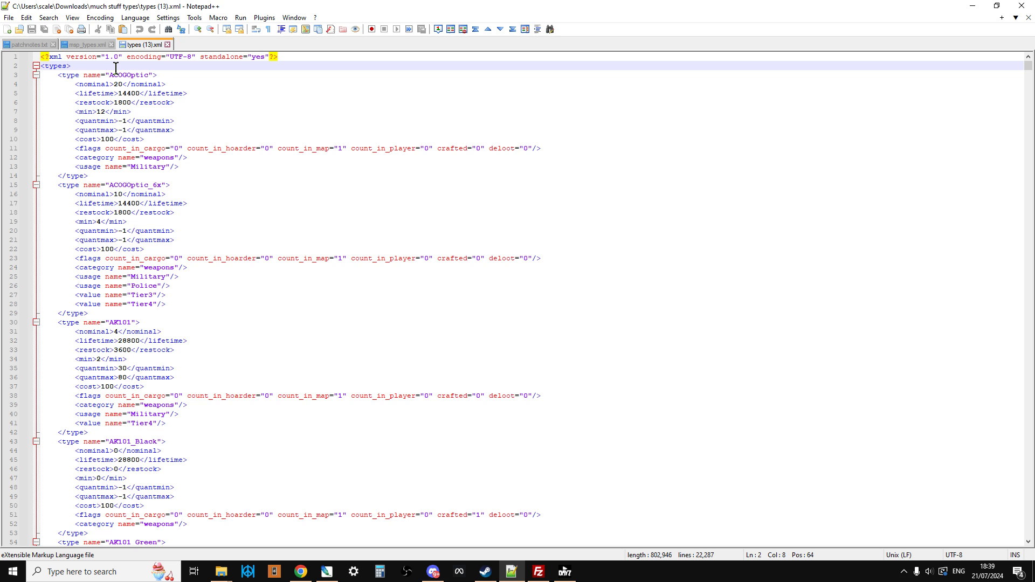
key(Return)
key(Return)
key(Return)
key(Return)
key(Return)
key(Return)
key(Return)
key(Return)
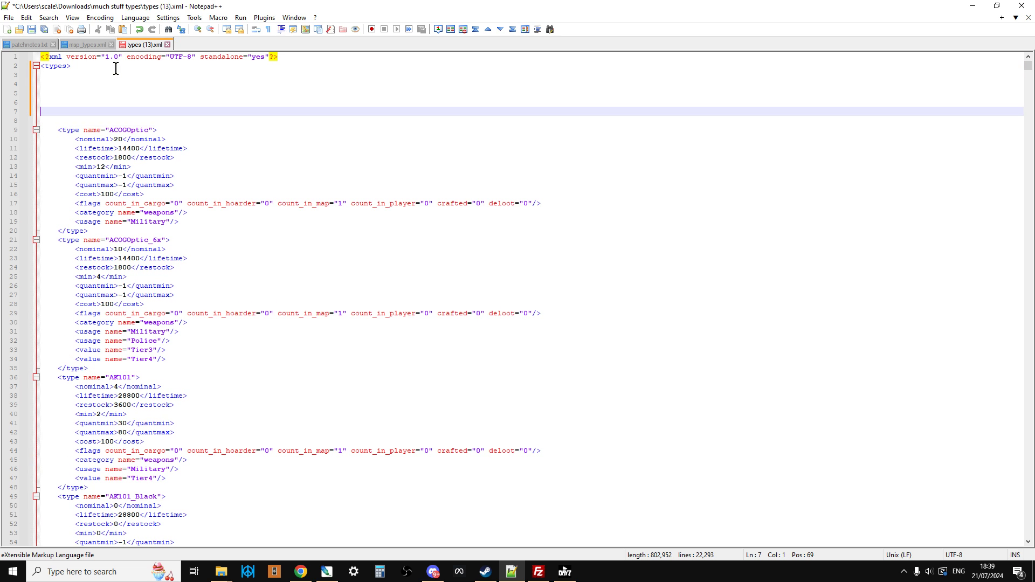
key(Up)
key(Return)
key(Up)
key(Up)
key(Up)
key(Up)
key(Up)
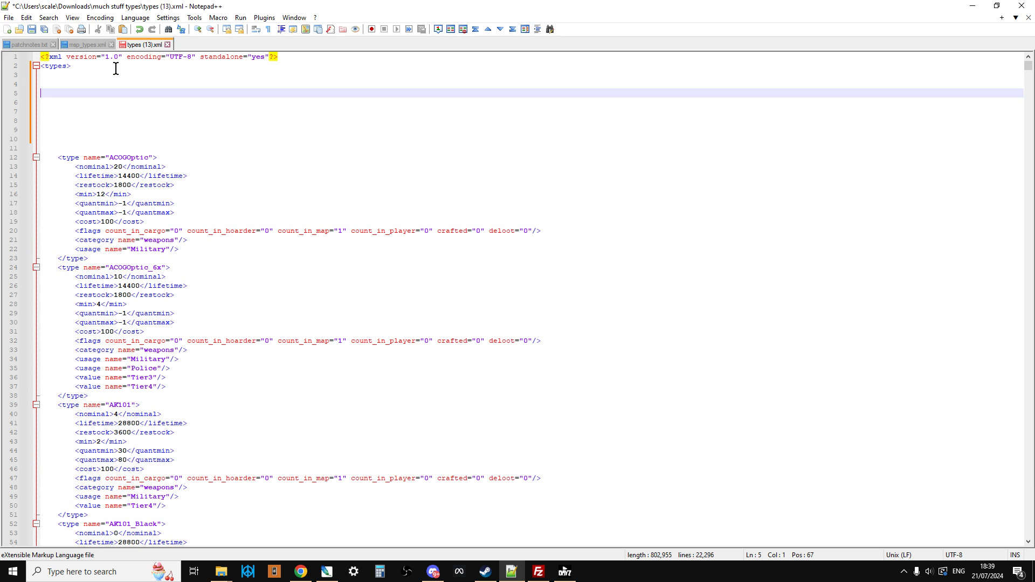
click(220, 574)
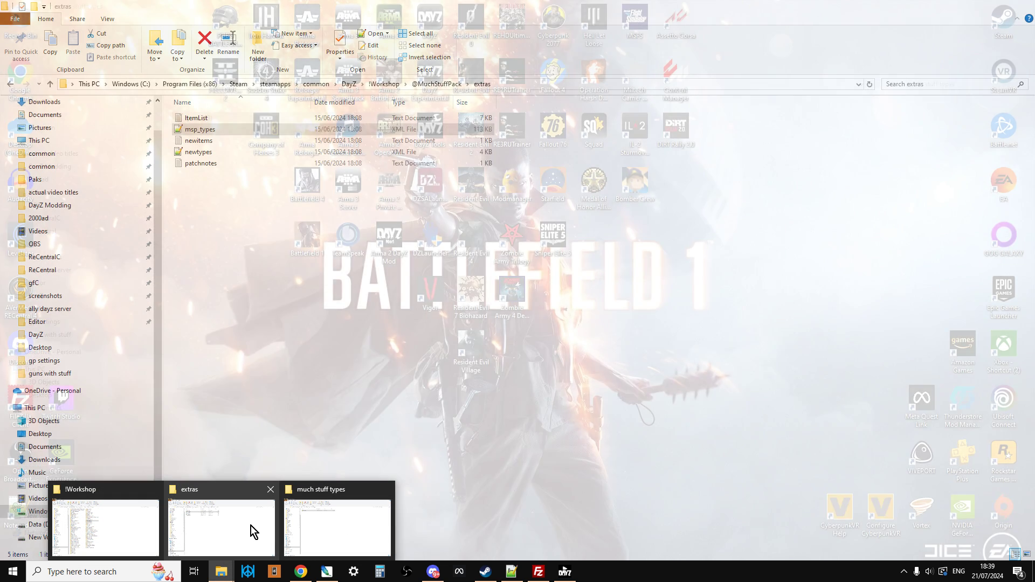
click(251, 525)
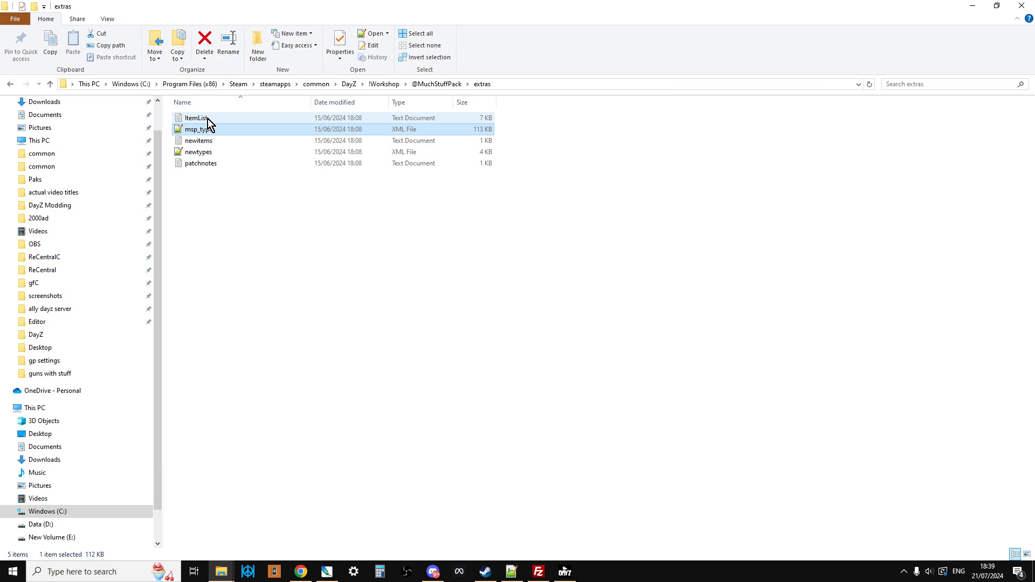
right_click(210, 134)
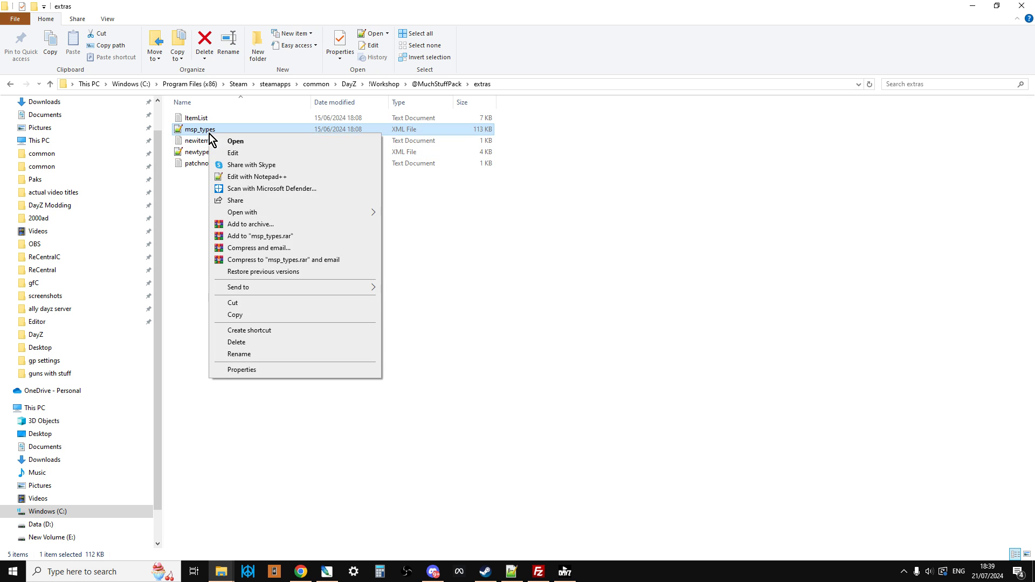
click(261, 177)
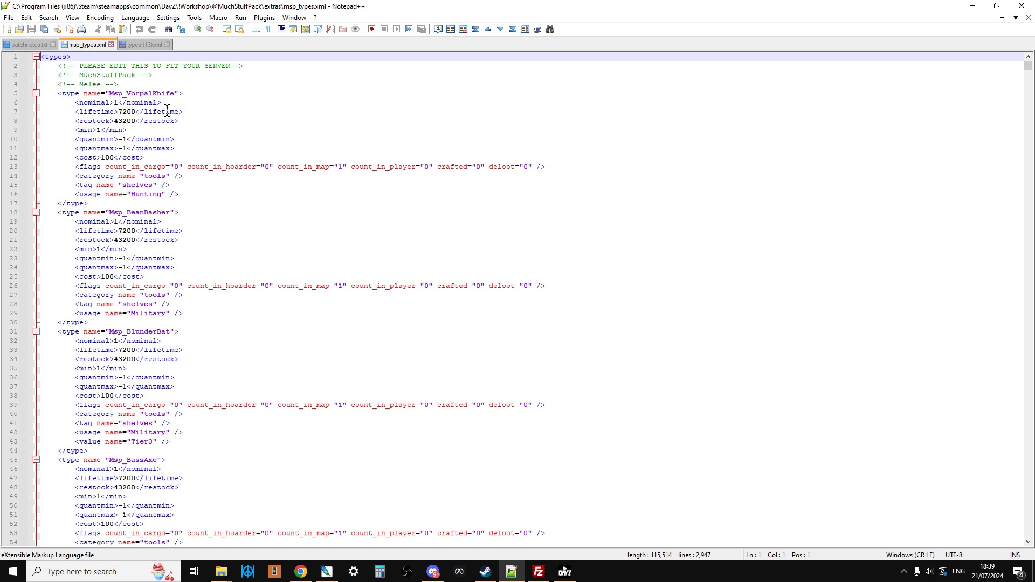
Copy everything in msp_types.xml from the MuchStuffPack comment through the last </type>, leaving out the enclosing <types> tags.
drag(58, 74, 166, 75)
click(60, 73)
drag(49, 75, 441, 525)
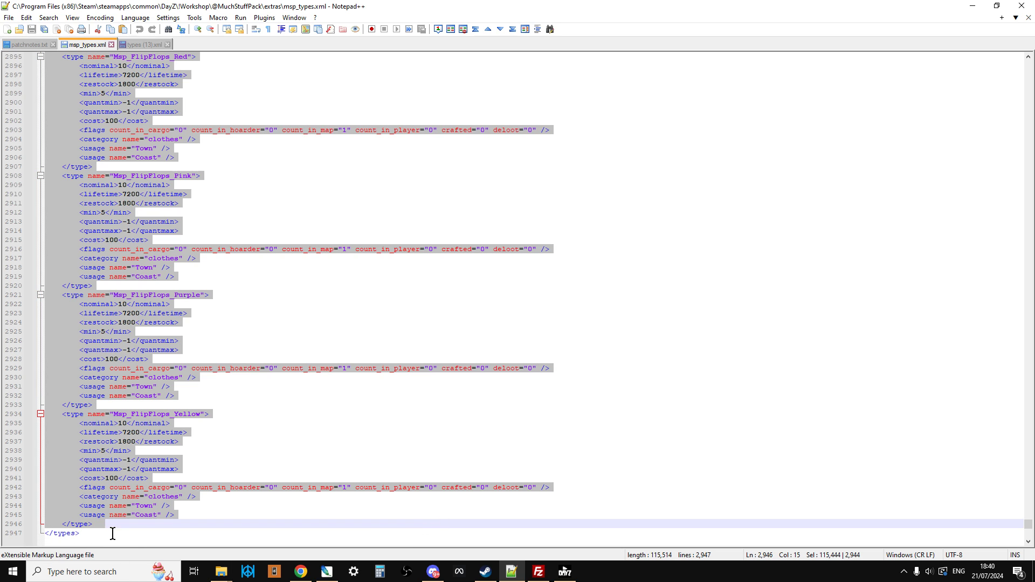
right_click(116, 459)
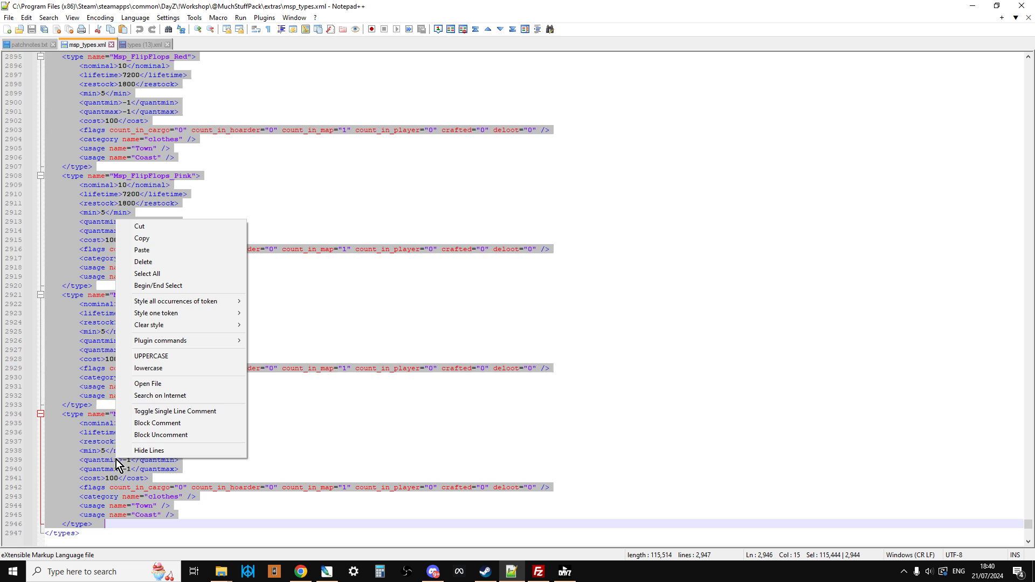
click(167, 236)
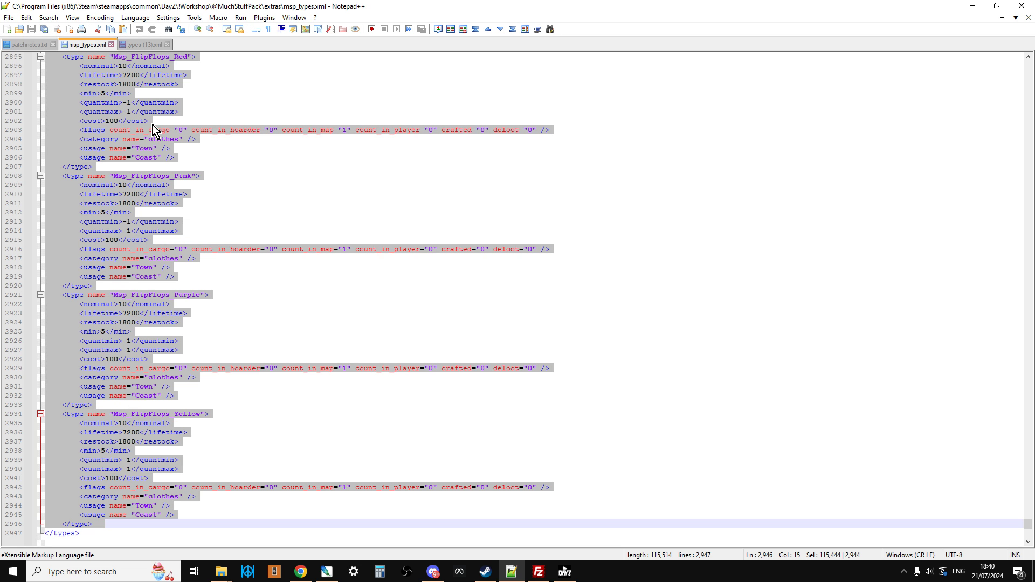
Paste the copied MuchStuffPack entries into the blank space below the opening <types> tag of types (13).xml.
click(140, 44)
click(94, 85)
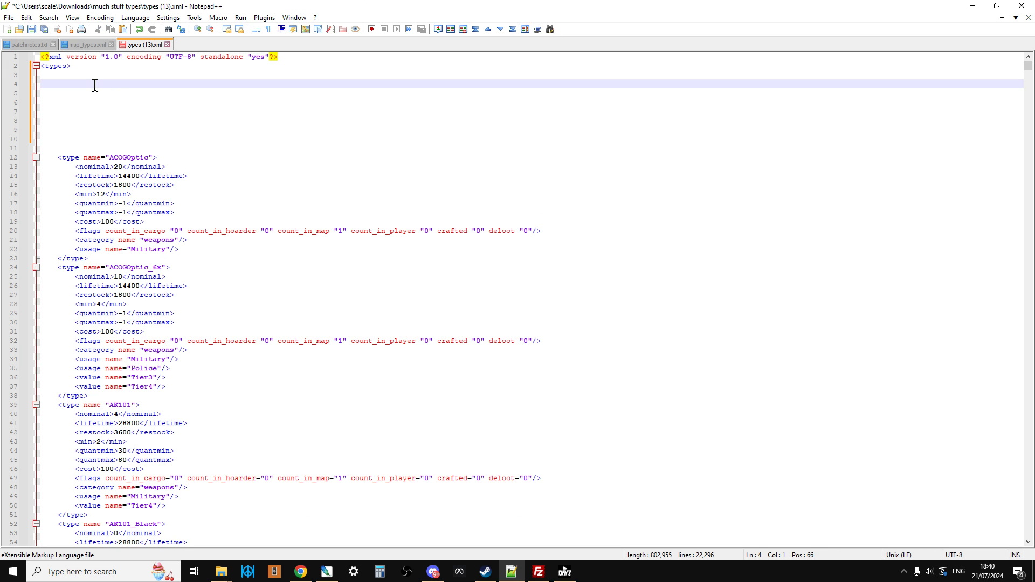
key(ctrl+v)
scroll(291, 257, up, 2)
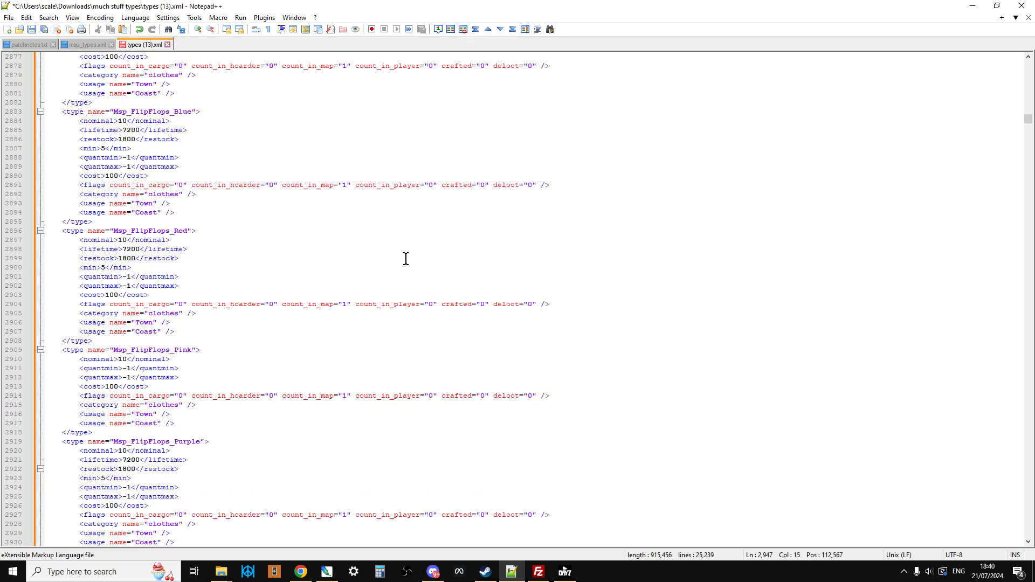
Add the comment <!-- end of muchstuffpack types --> in the blank space between the last pasted MuchStuffPack entry and the ACOGOptic entry.
scroll(406, 259, up, 6)
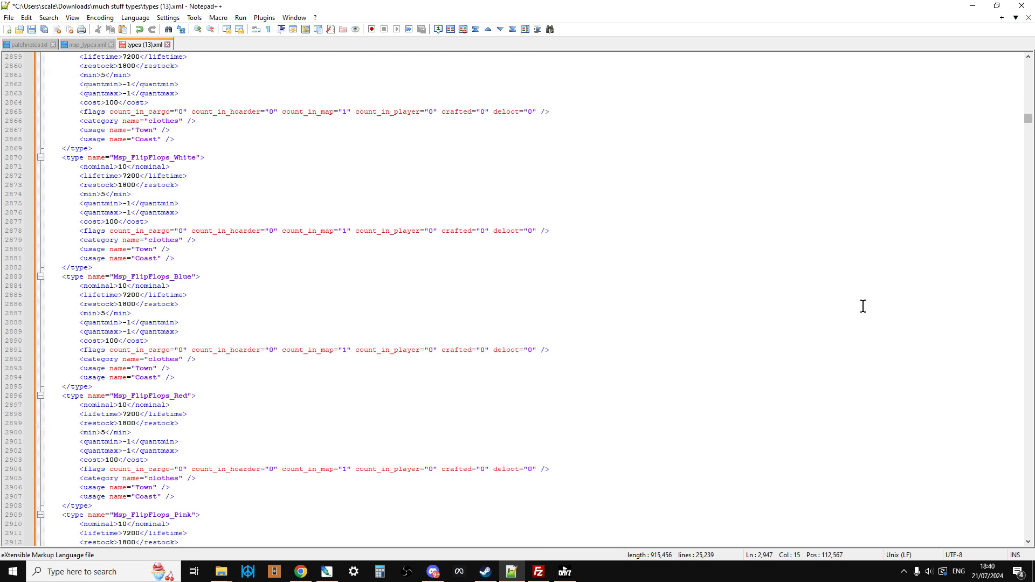
scroll(868, 302, down, 20)
click(111, 351)
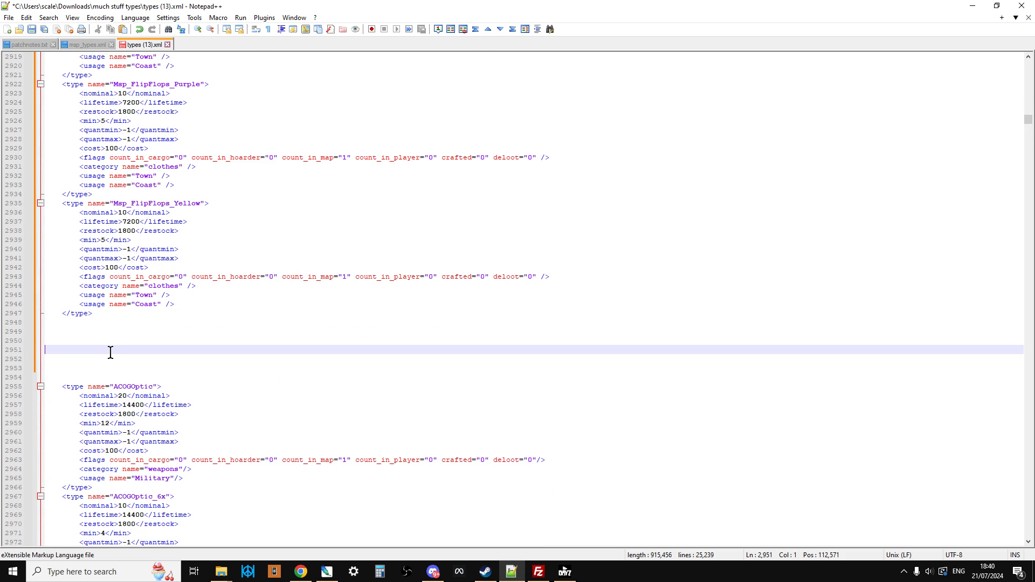
click(107, 341)
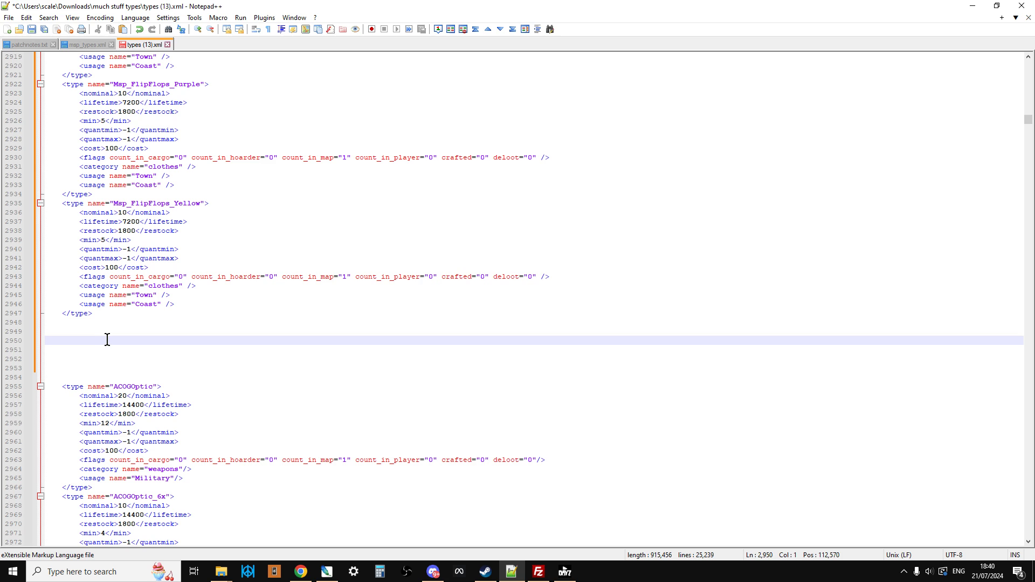
text(<!)
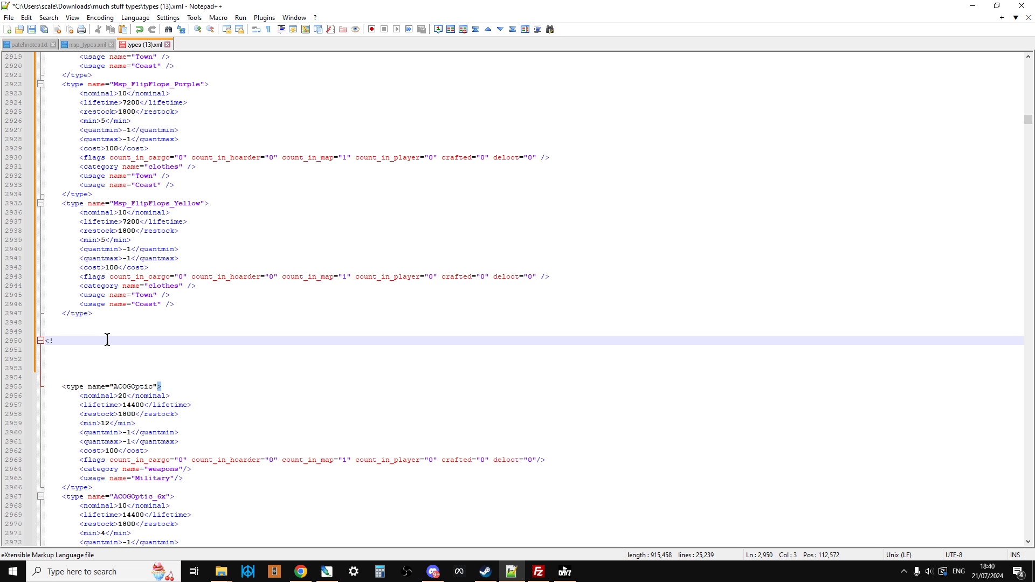
text(-- end o)
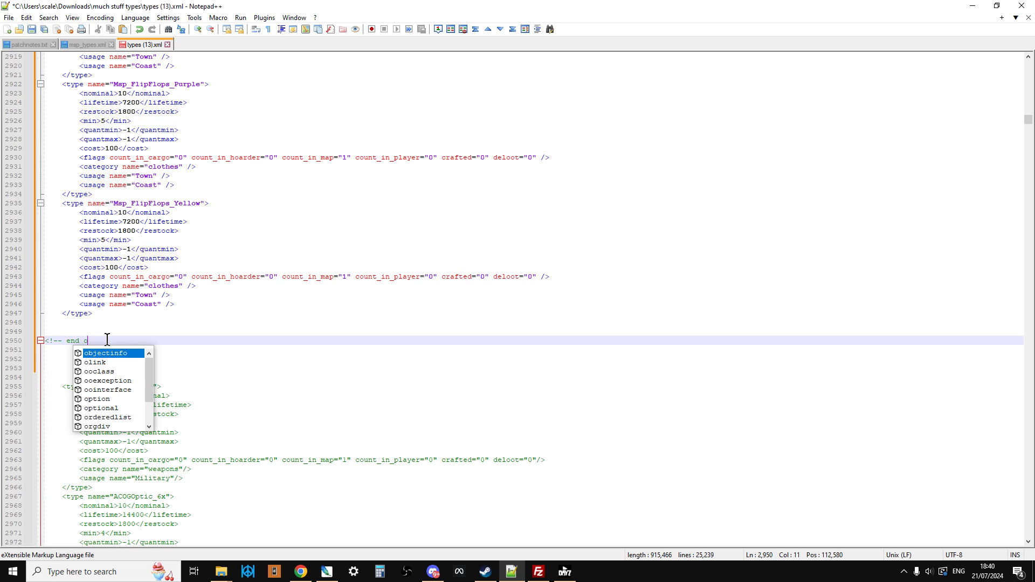
text(f mu)
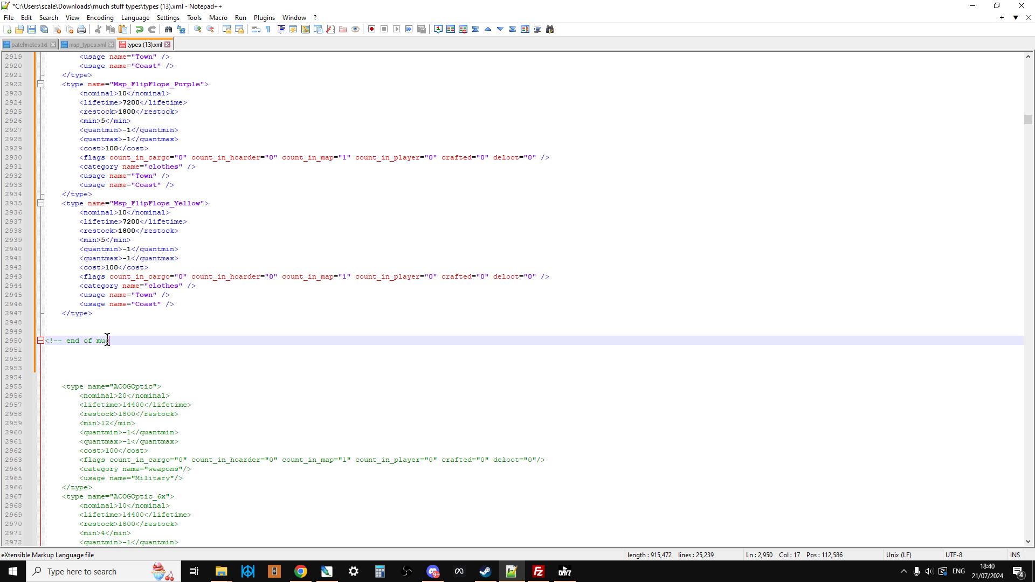
text(chstuffpack typ)
text(es 0)
text(->)
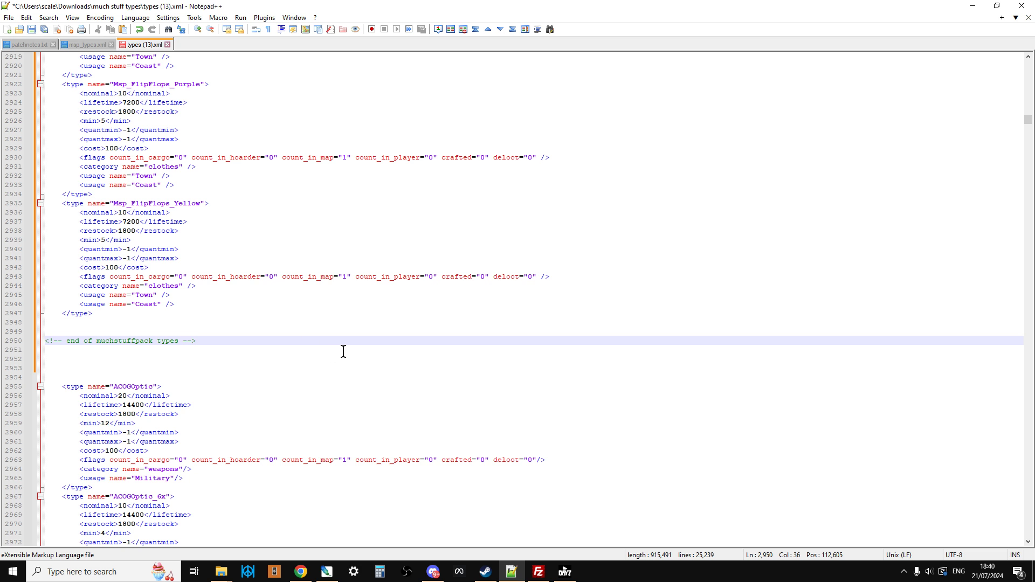
Check where the MuchStuffPack block meets the vanilla entries, return to the start of the file and save types (13).xml.
scroll(439, 355, up, 2)
scroll(588, 377, down, 2)
scroll(588, 376, down, 6)
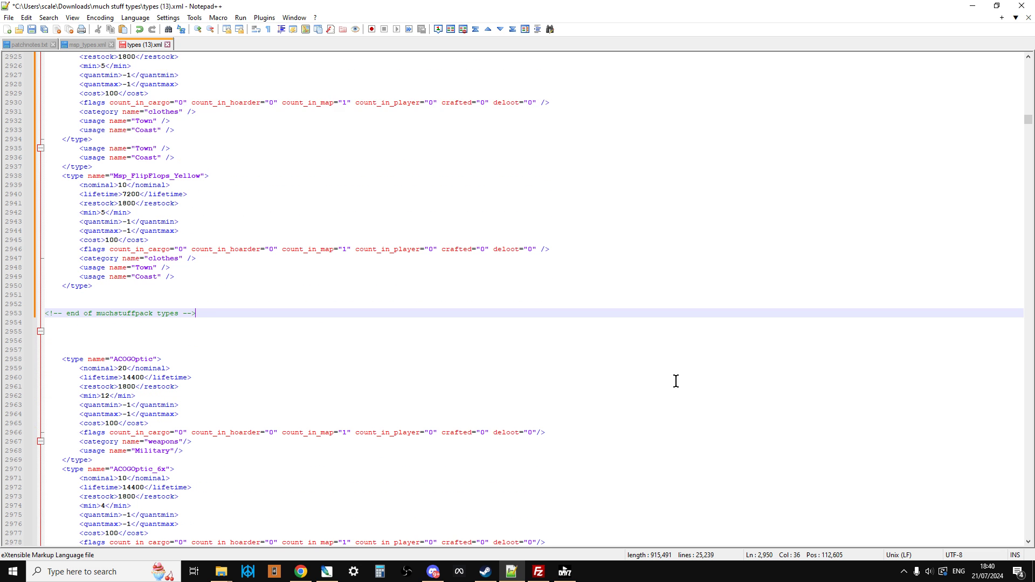
scroll(566, 376, up, 2)
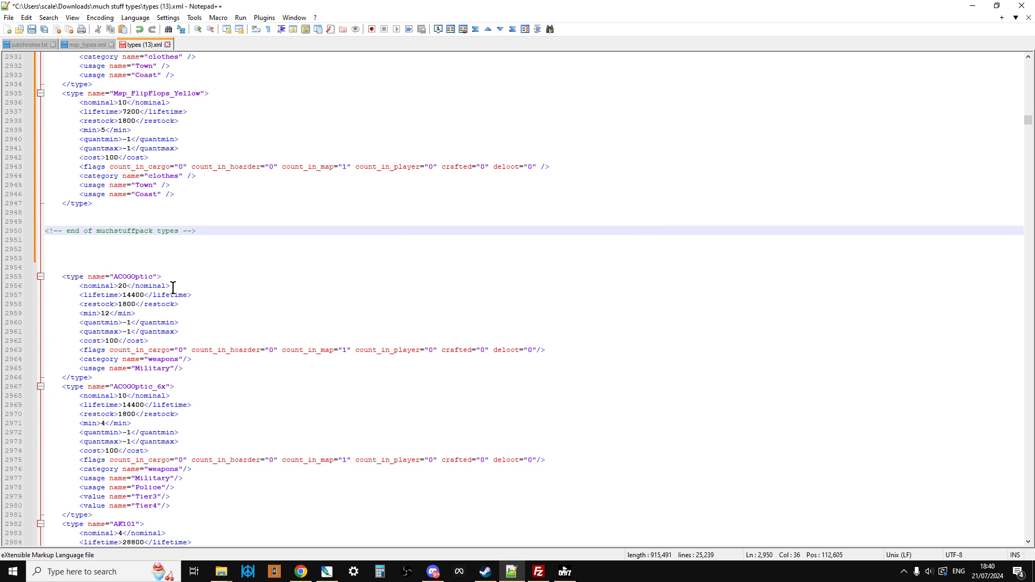
scroll(183, 323, down, 3)
scroll(196, 454, up, 3)
drag(1028, 120, 1007, 54)
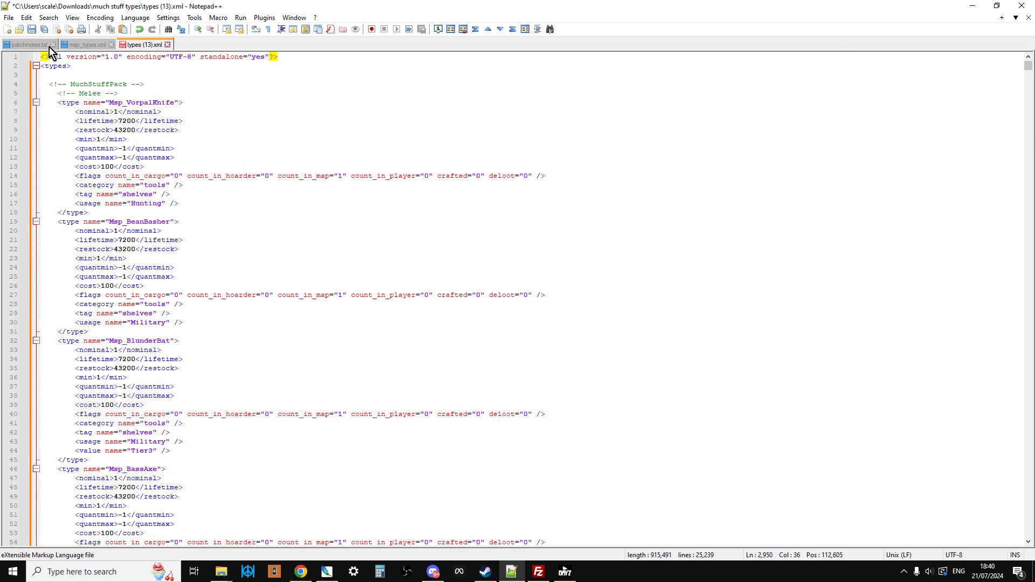
click(31, 30)
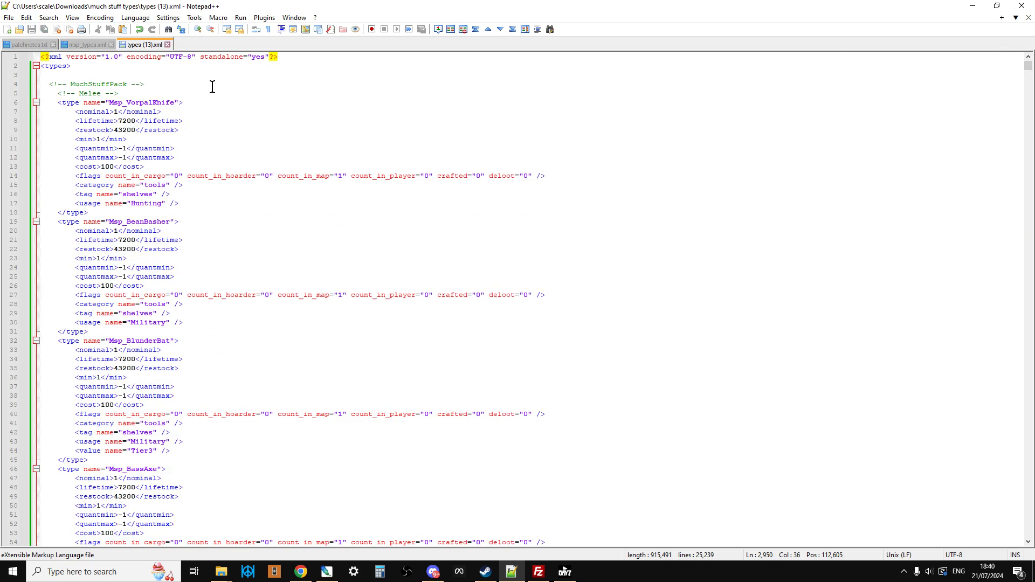
Examine the Msp_BlunderBat entry's nominal, min, category, usage and value lines.
scroll(209, 189, down, 1)
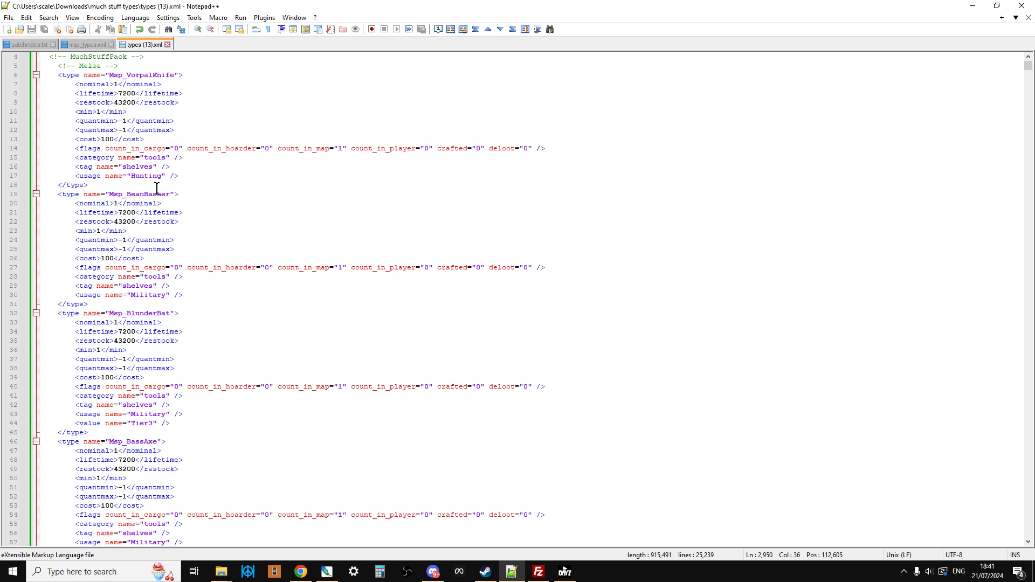
scroll(147, 195, down, 3)
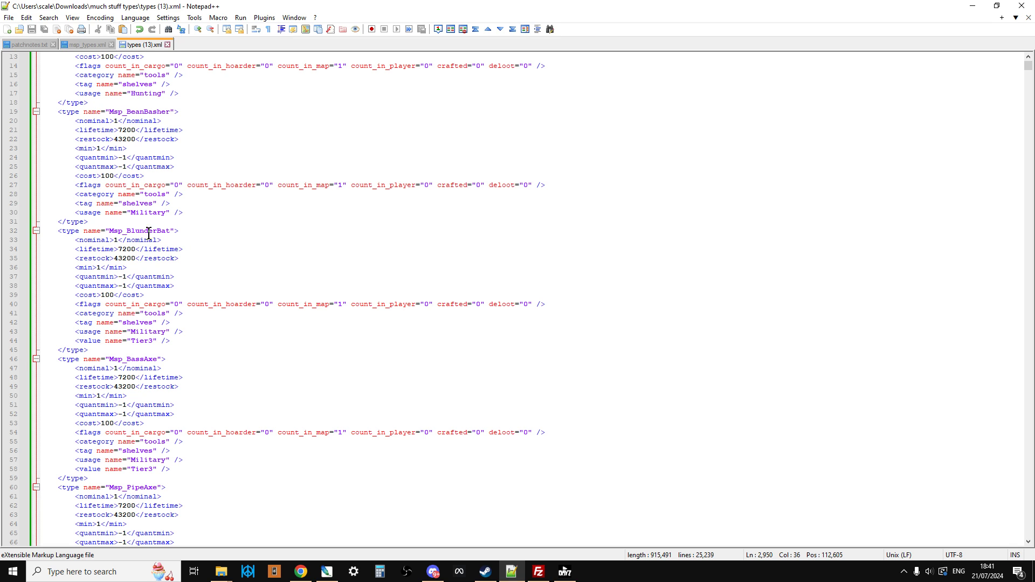
click(74, 240)
click(179, 268)
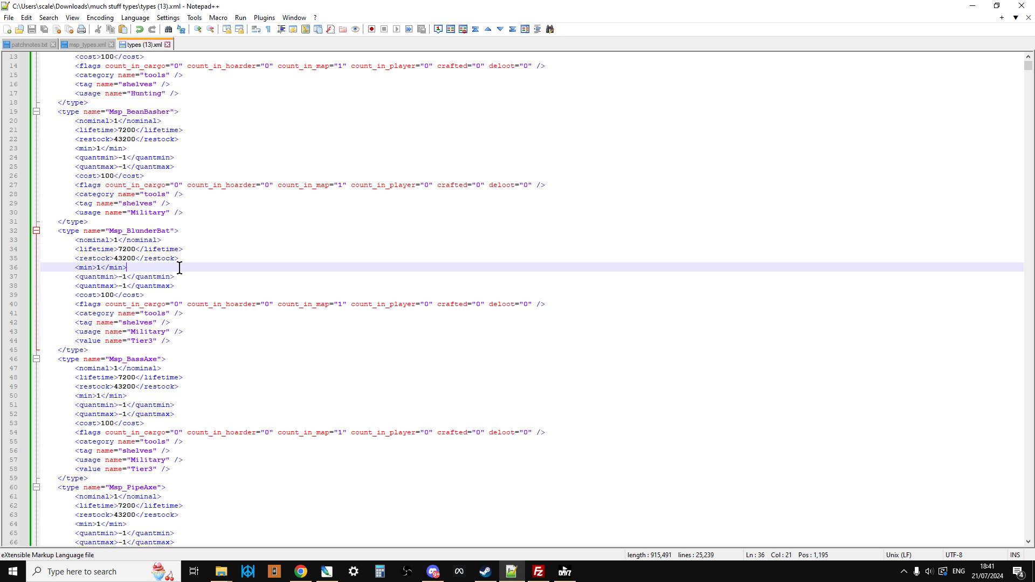
drag(184, 313, 71, 313)
click(180, 323)
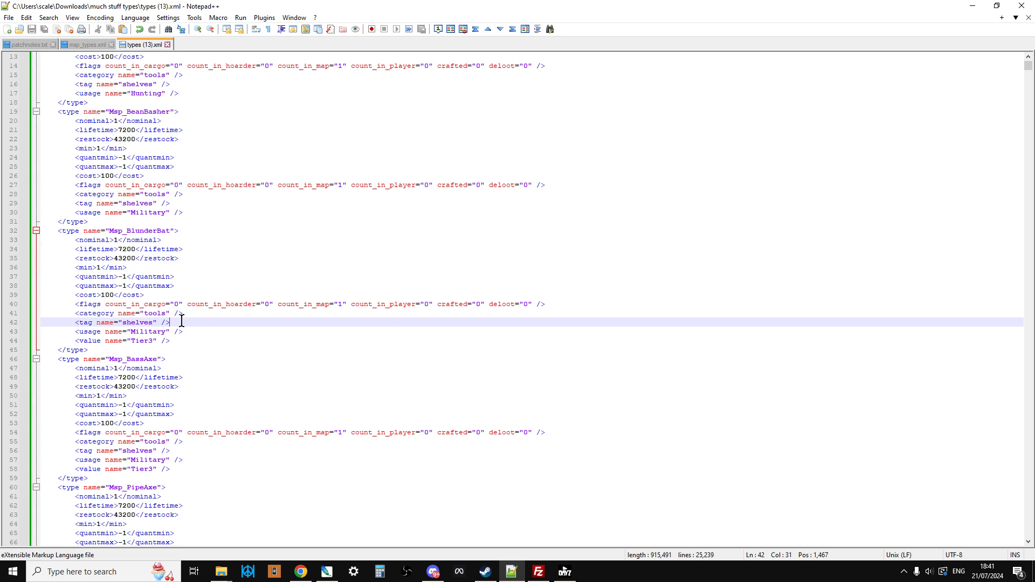
drag(205, 340, 75, 330)
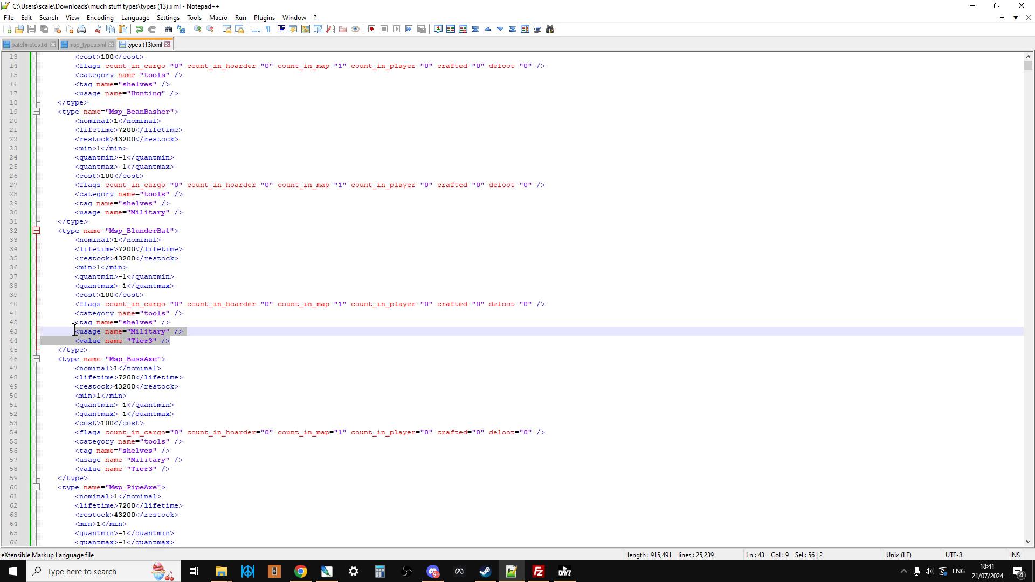
click(175, 338)
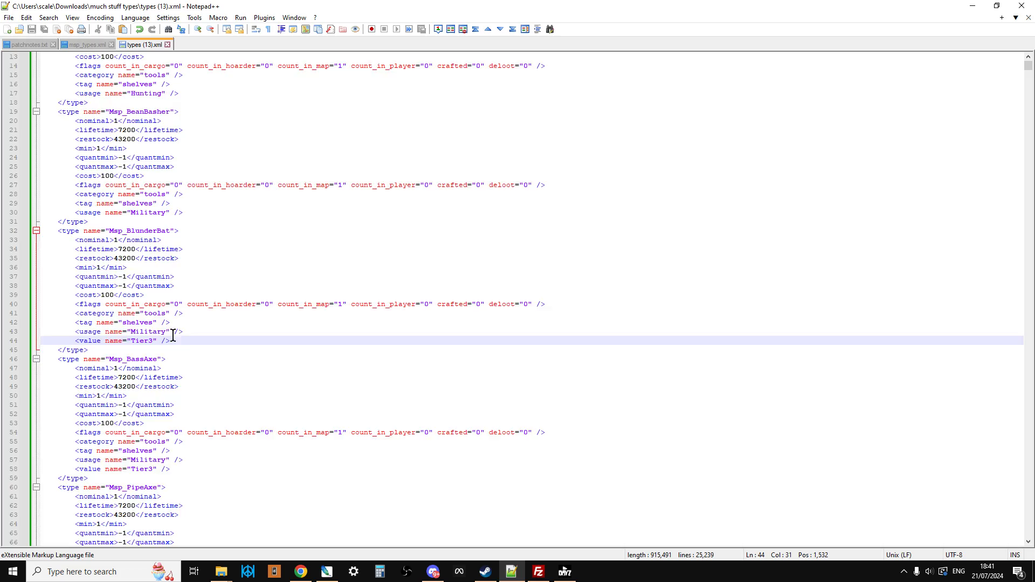
Look further through the MuchStuffPack entries and examine the complete Msp_Egg_Green type block from opening to closing tag.
scroll(175, 337, down, 10)
scroll(185, 352, down, 10)
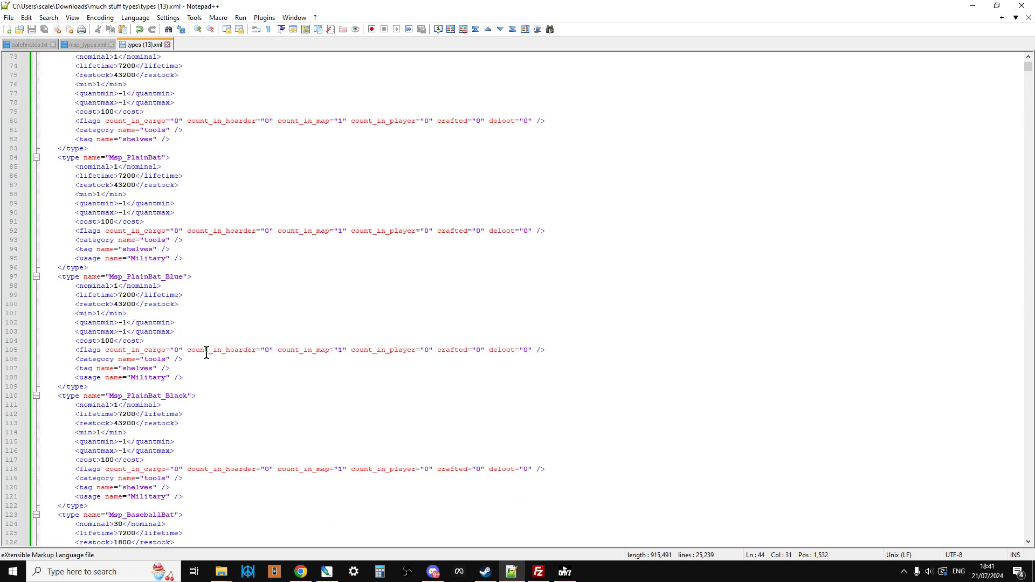
scroll(370, 358, down, 4)
drag(1029, 67, 1007, 129)
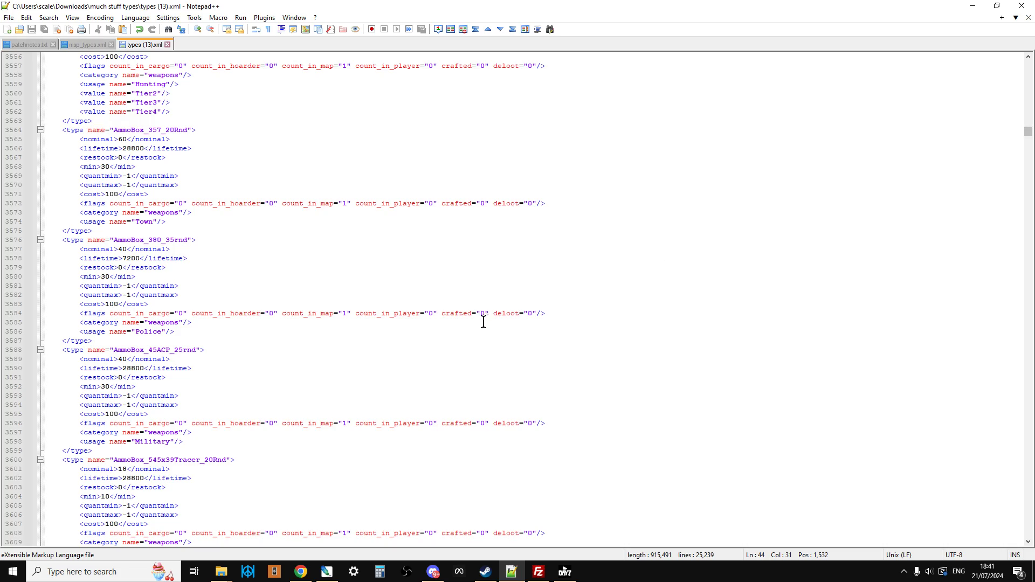
scroll(451, 345, up, 20)
scroll(453, 345, up, 20)
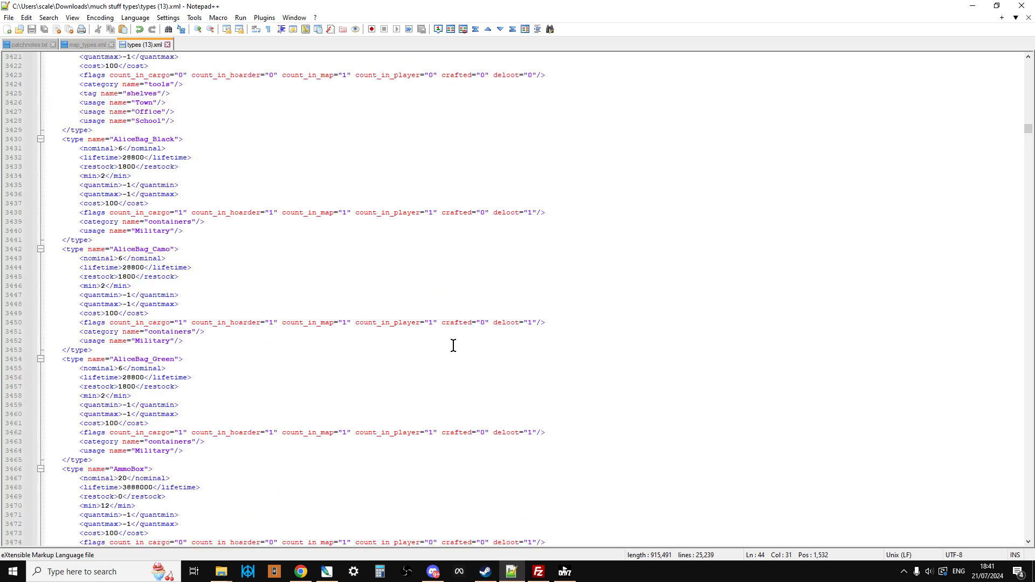
drag(1028, 132, 1030, 115)
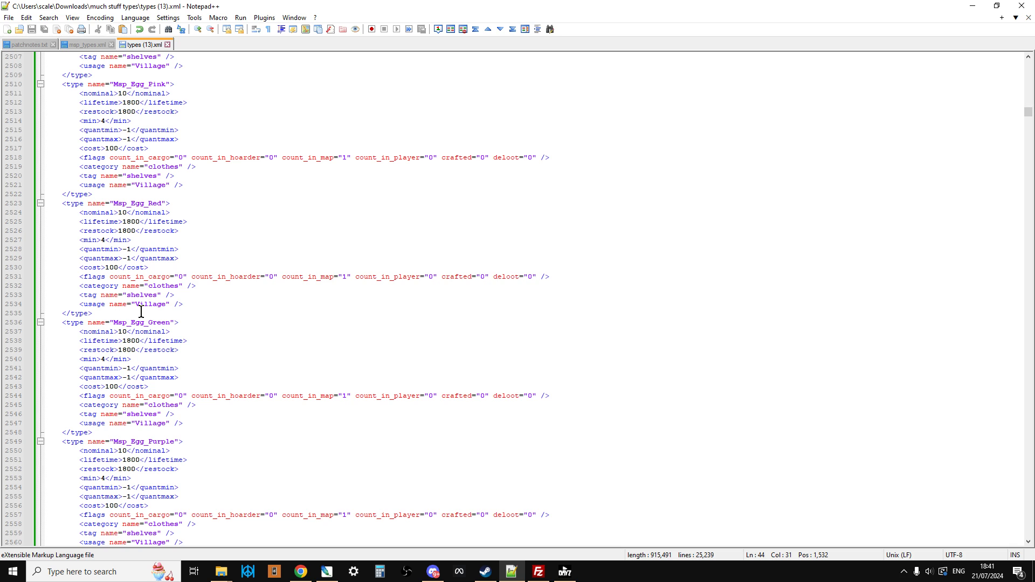
scroll(143, 315, down, 1)
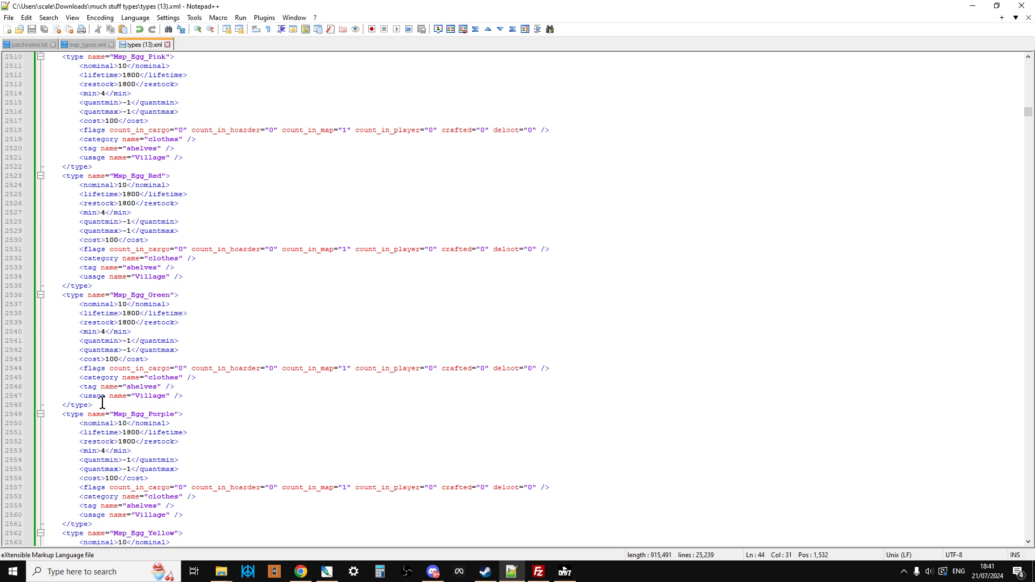
drag(103, 404, 54, 297)
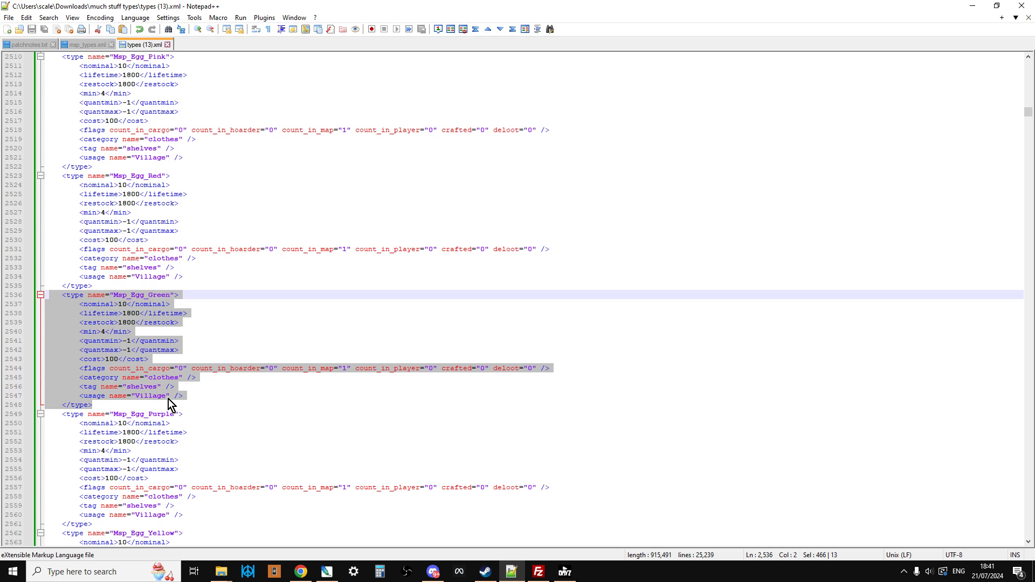
click(194, 392)
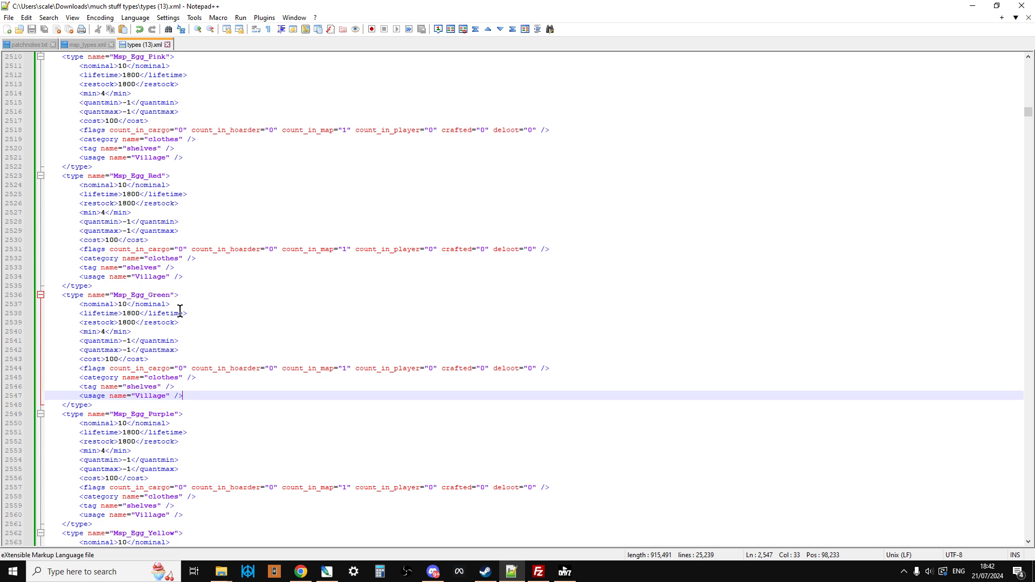
scroll(180, 310, up, 2)
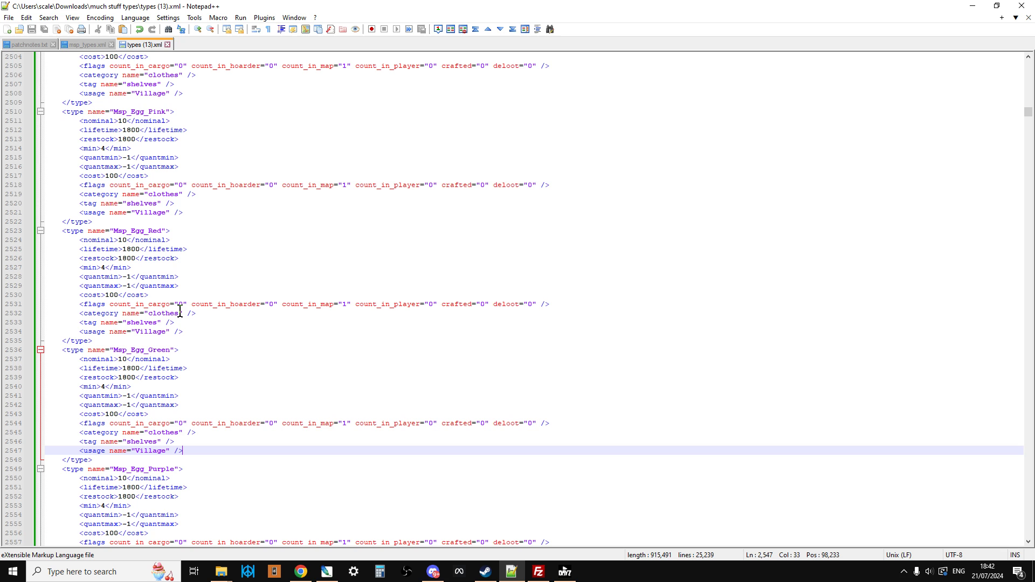
Rename types (13) in the much stuff types folder in Downloads as types.
click(220, 573)
click(218, 543)
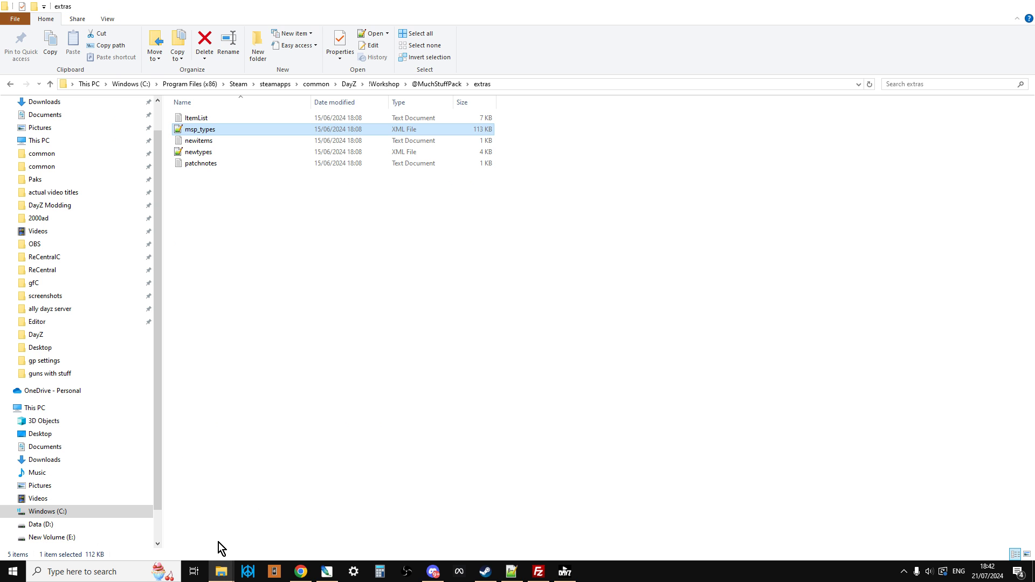
mouse_move(221, 573)
click(303, 529)
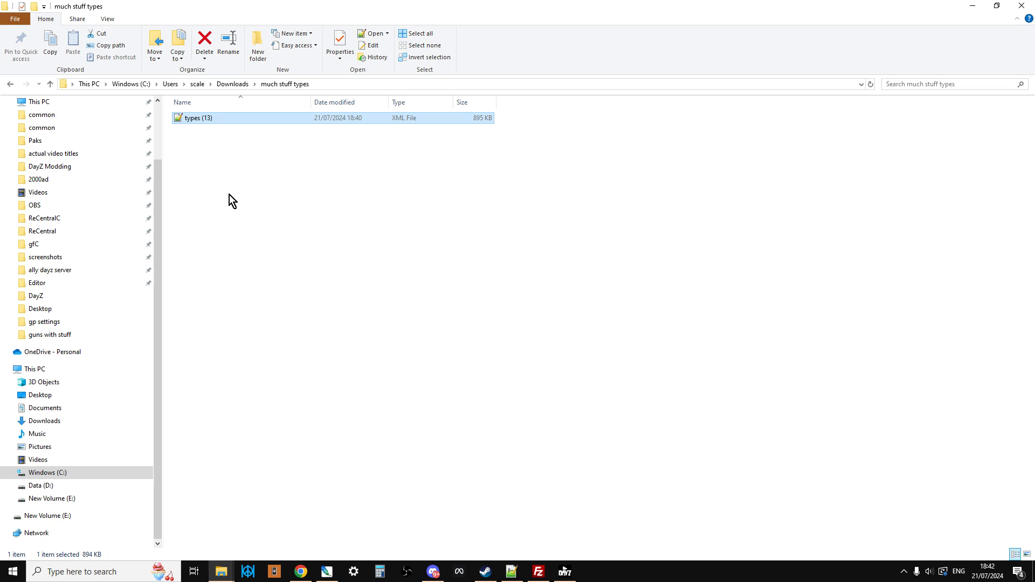
click(205, 122)
click(219, 119)
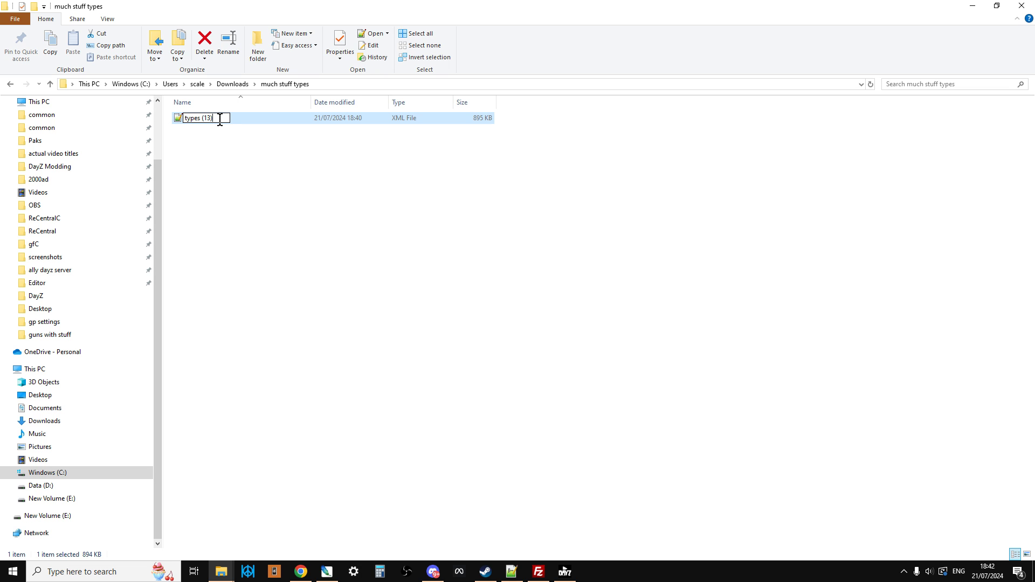
key(BackSpace)
key(BackSpace)
key(BackSpace)
key(BackSpace)
key(BackSpace)
key(Return)
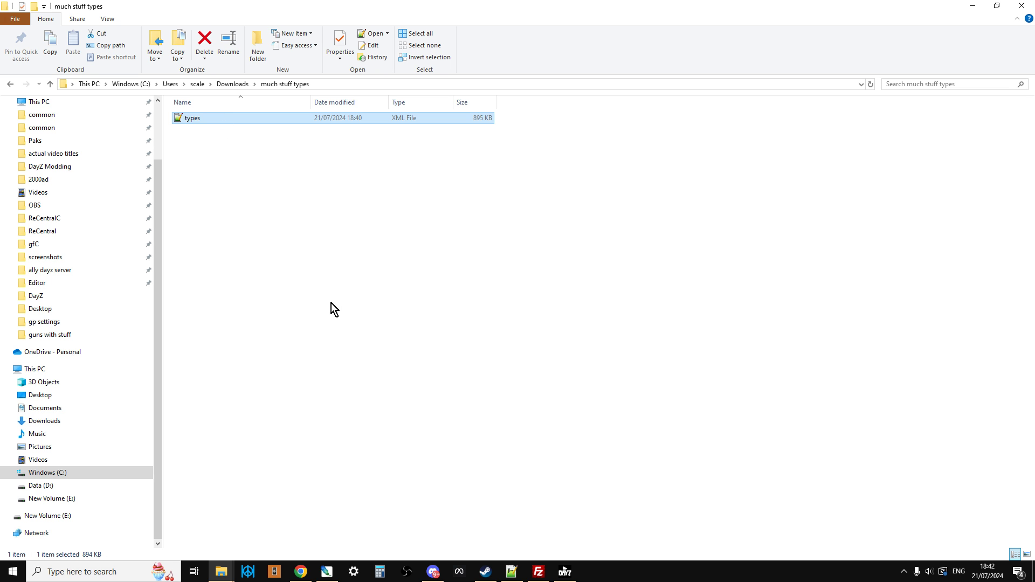
Switch to Chrome and open the bookmarked Validate XML files site in a new tab.
click(301, 571)
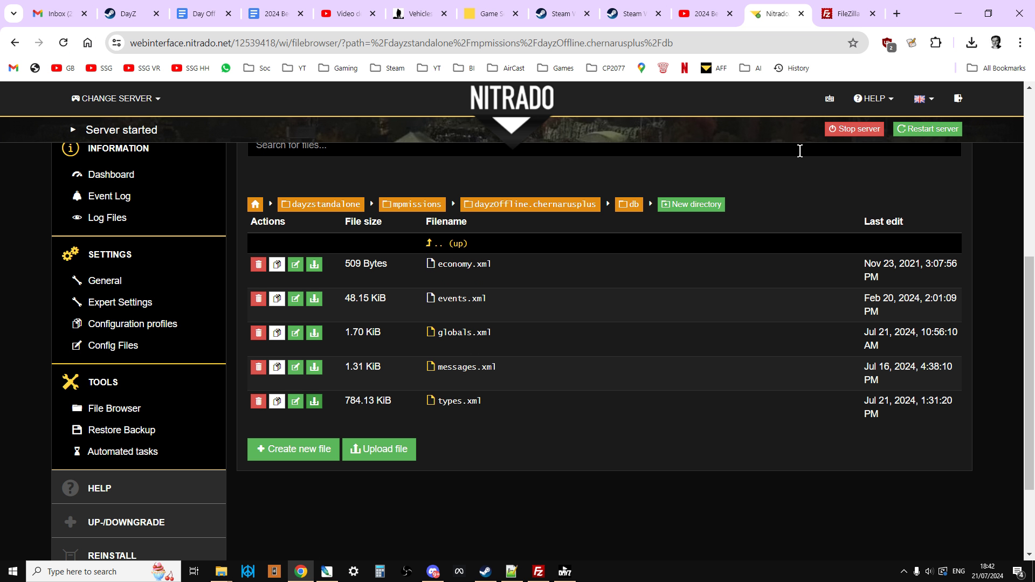
click(897, 14)
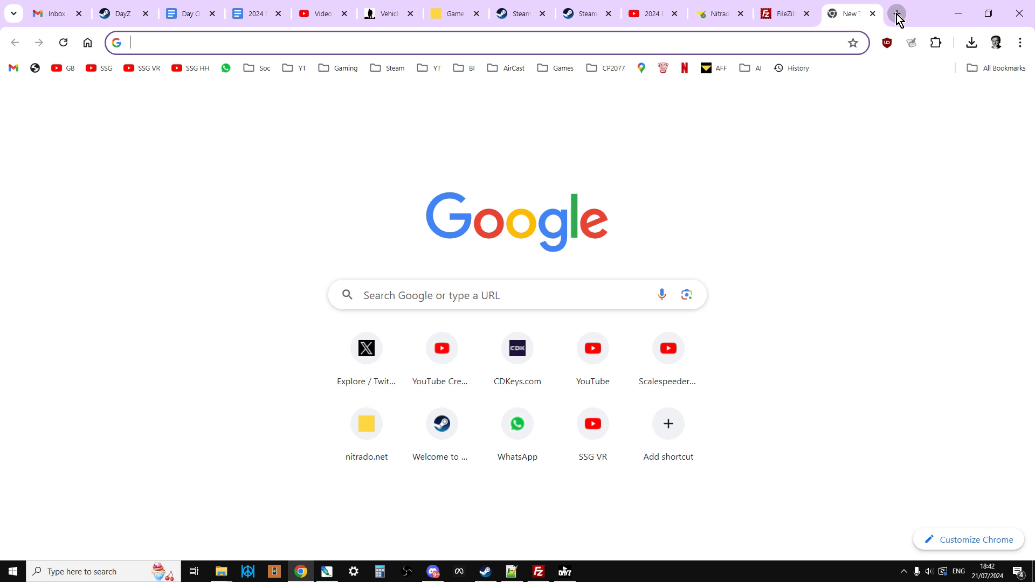
click(462, 69)
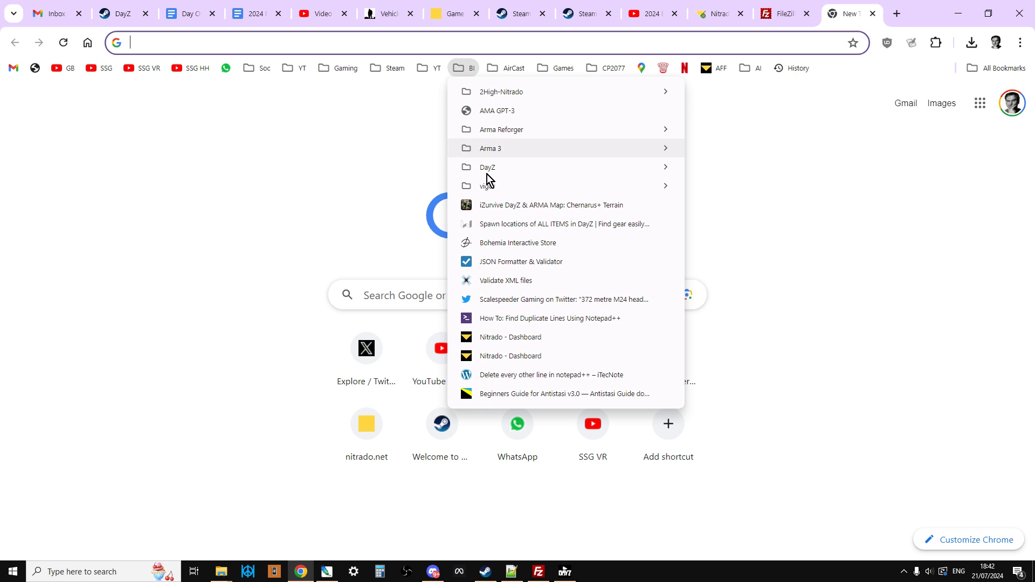
click(521, 280)
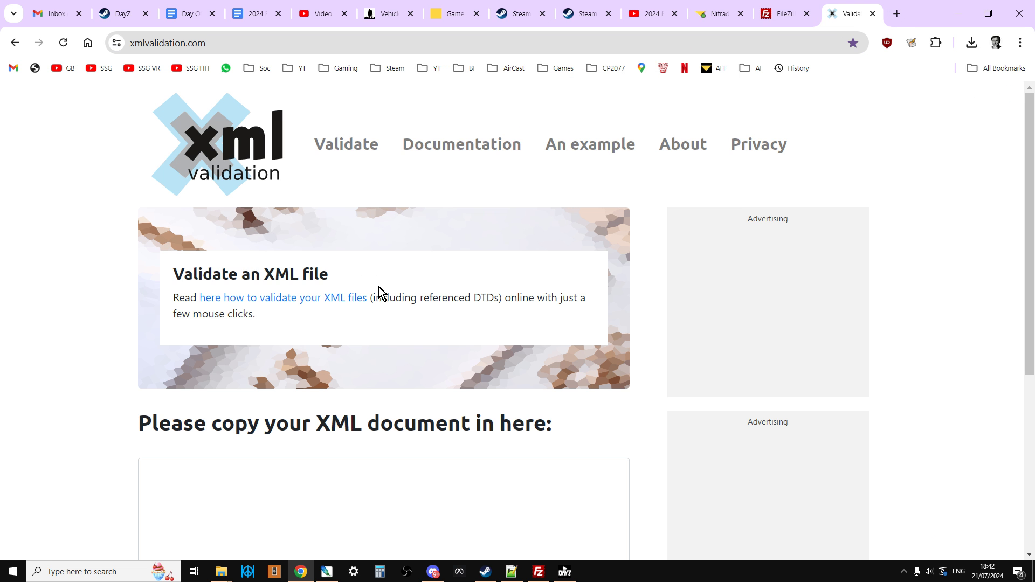
Upload types.xml from the much stuff types folder in Downloads to the XML validator and validate it.
scroll(379, 287, down, 5)
click(174, 396)
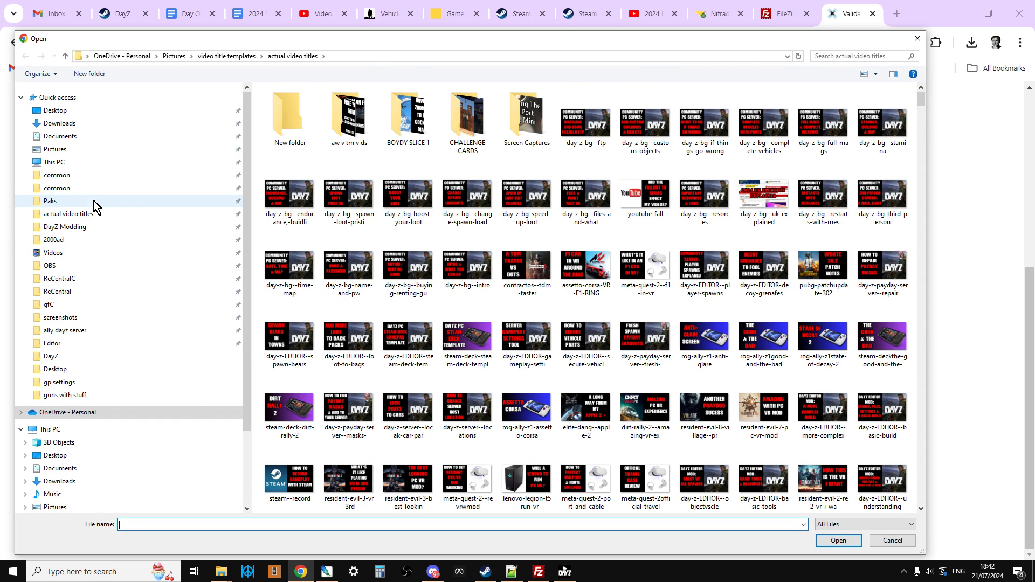
click(59, 123)
scroll(531, 240, down, 1)
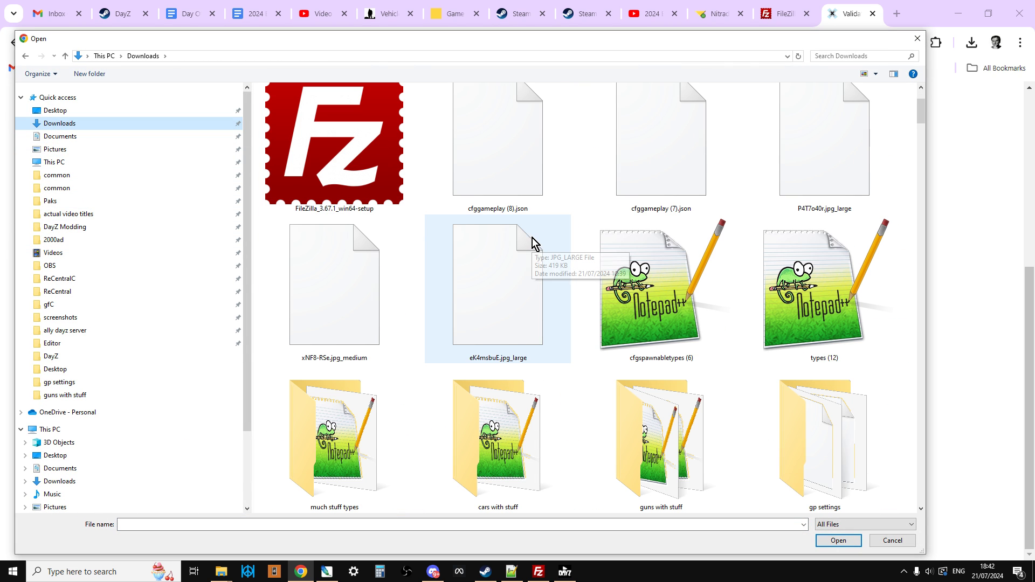
click(331, 416)
double_click(331, 416)
click(282, 106)
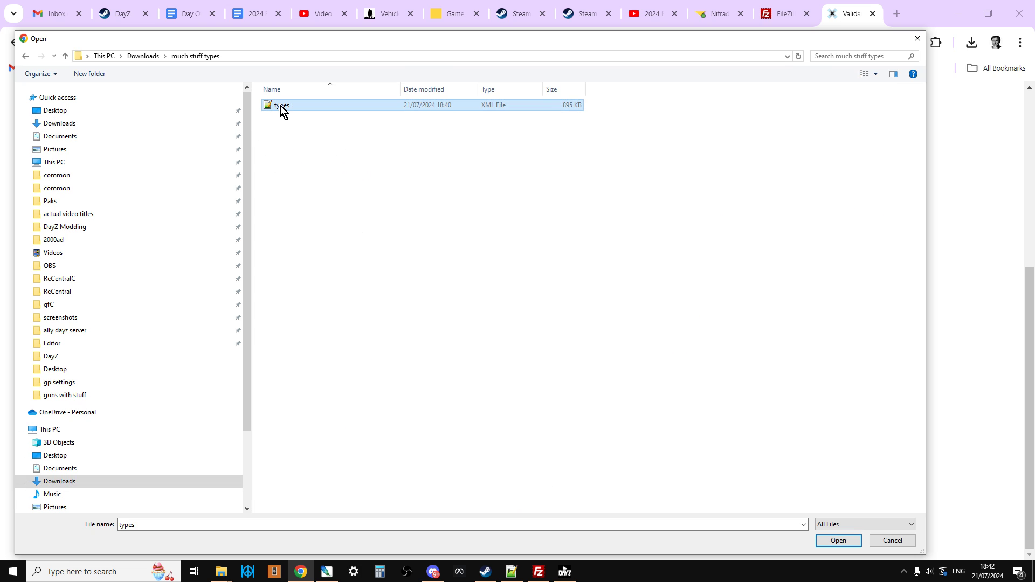
click(836, 542)
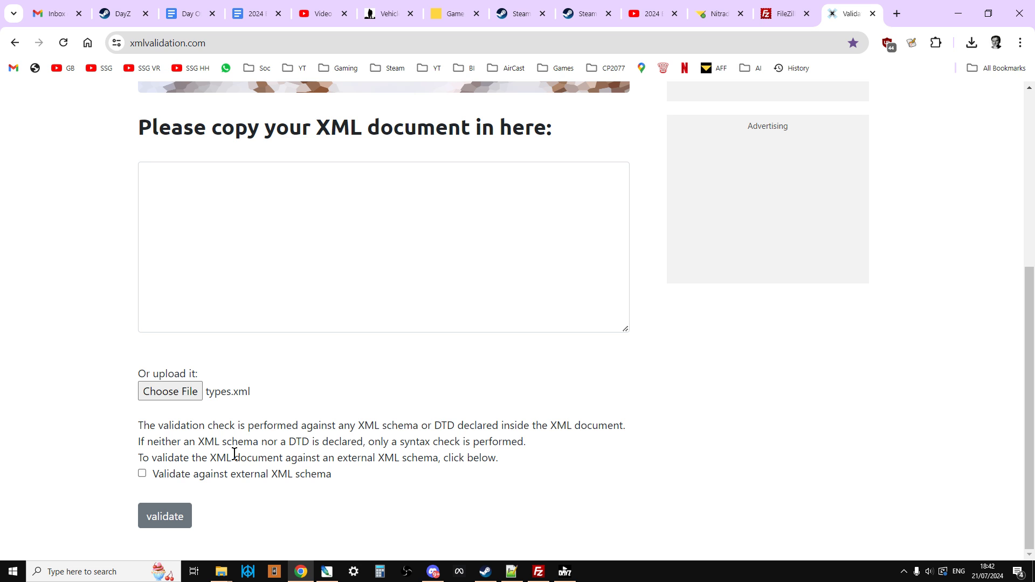
click(152, 516)
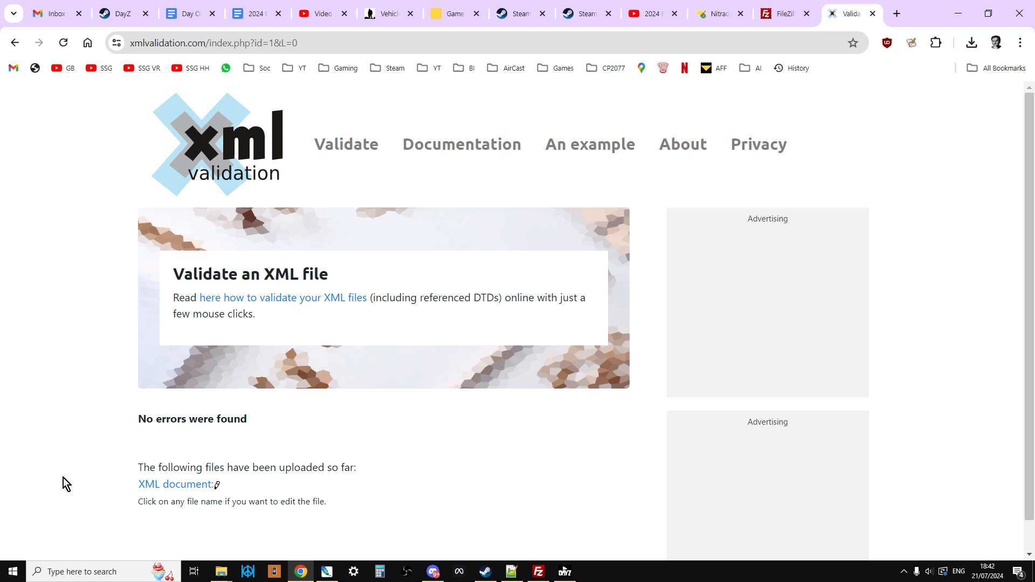
drag(264, 396, 137, 384)
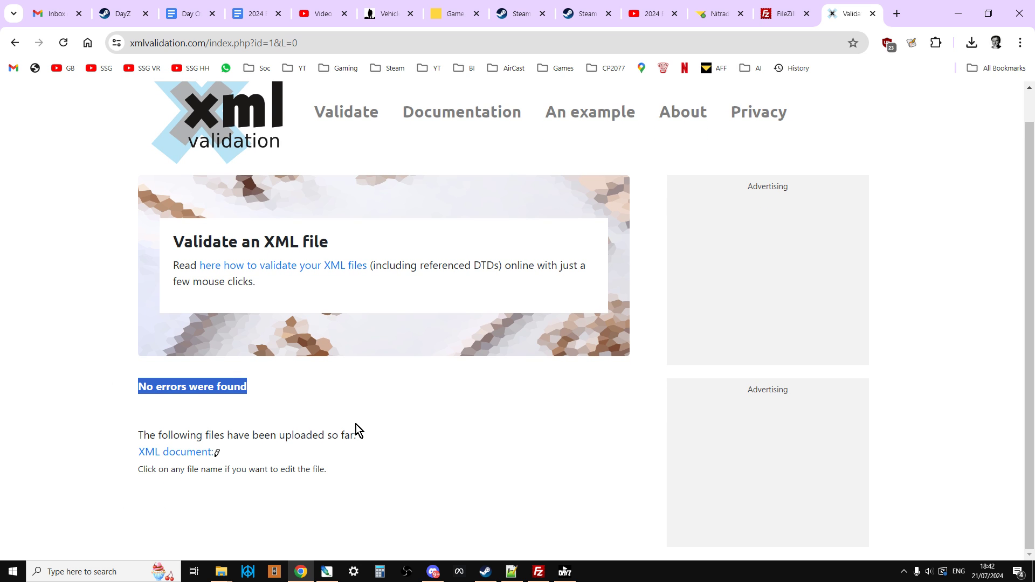
Switch to the Nitrado file browser tab and upload types.xml from the much stuff types folder into the server's db folder.
click(706, 14)
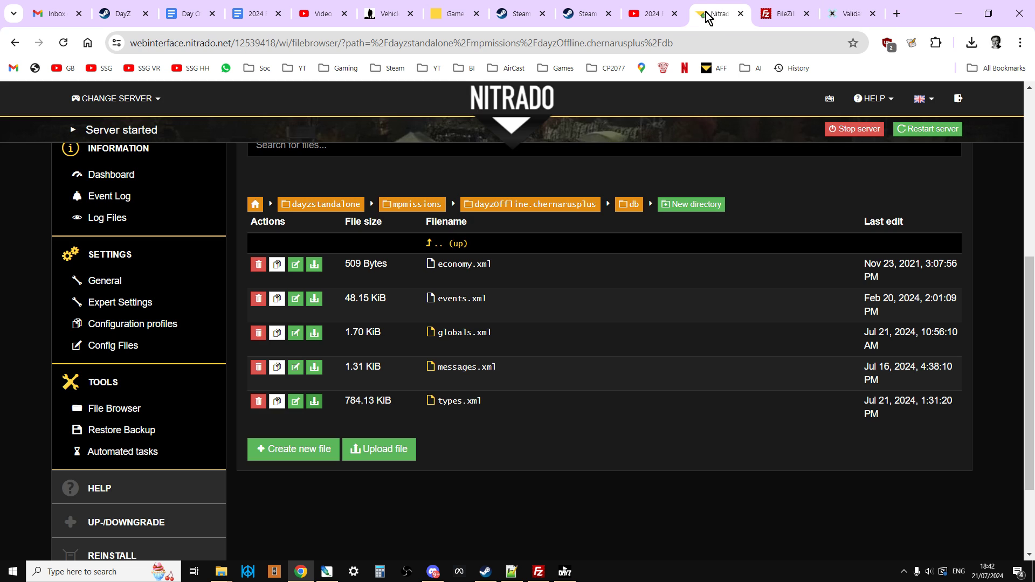
click(379, 449)
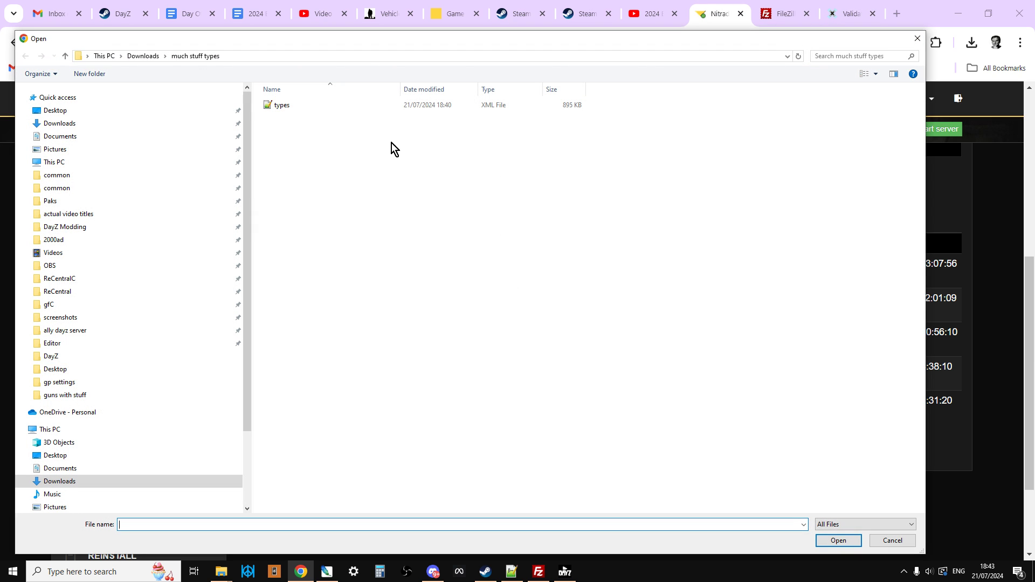
click(301, 105)
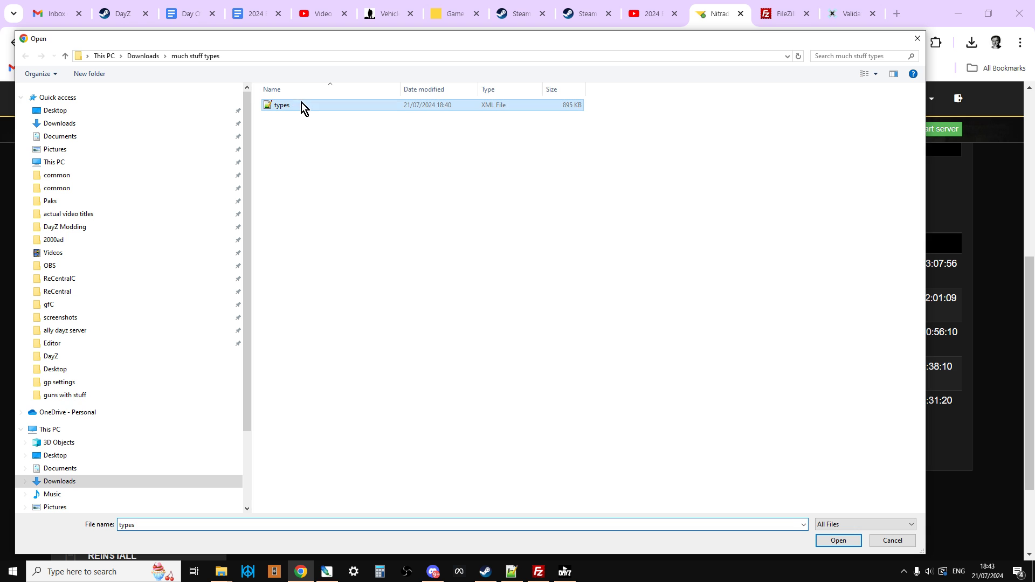
click(823, 542)
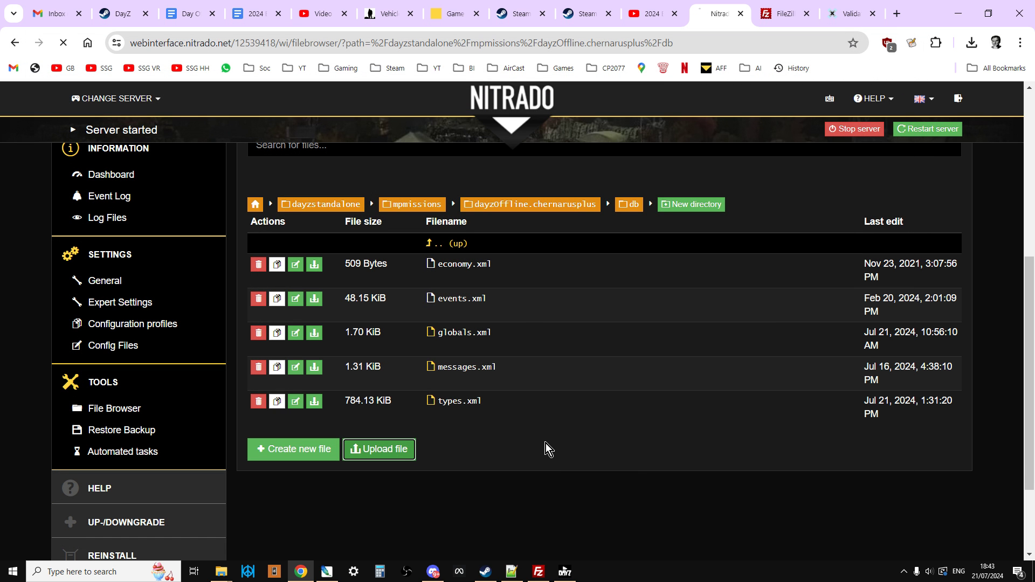
scroll(546, 443, down, 7)
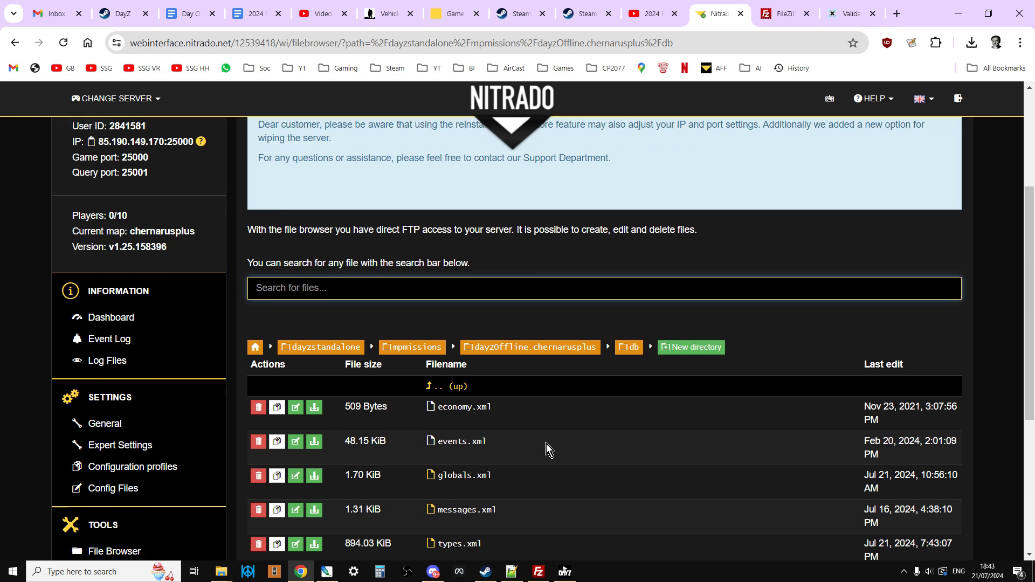
Open the uploaded types.xml on the server, check the MuchStuffPack entries near its beginning, and return to the mpmissions folder.
click(456, 336)
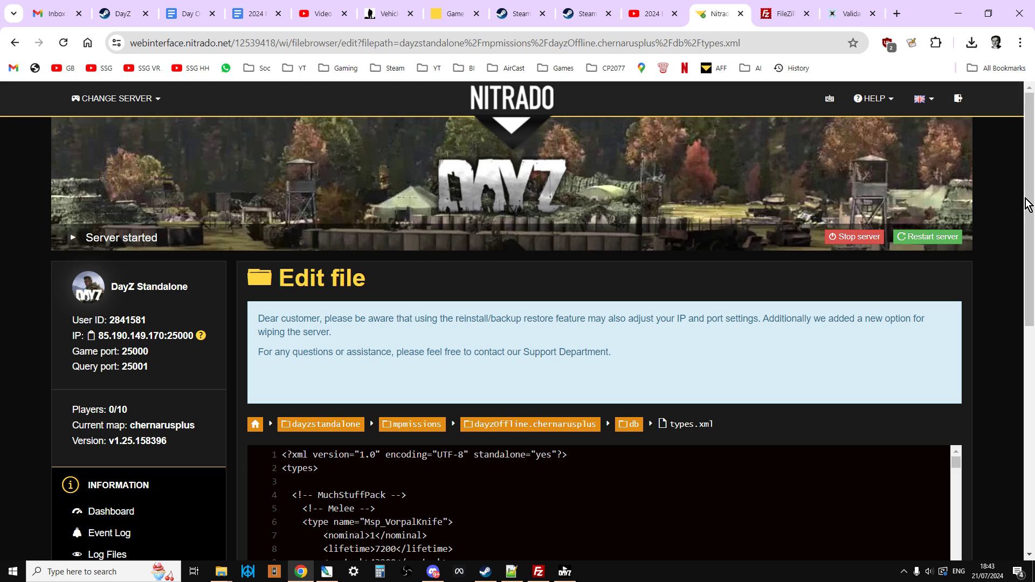
scroll(493, 338, down, 3)
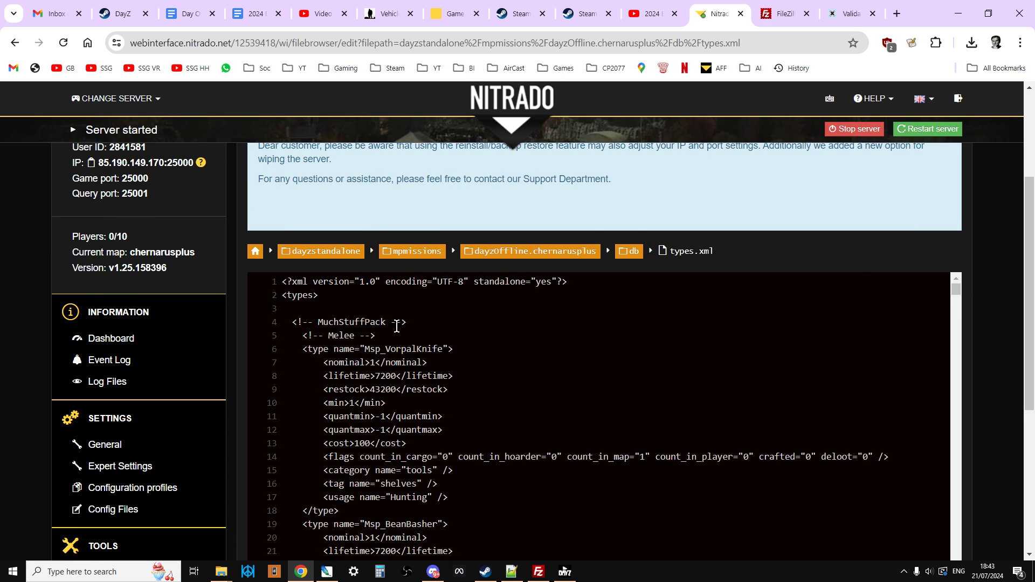
scroll(629, 444, down, 1)
scroll(628, 444, up, 1)
drag(1030, 377, 881, 326)
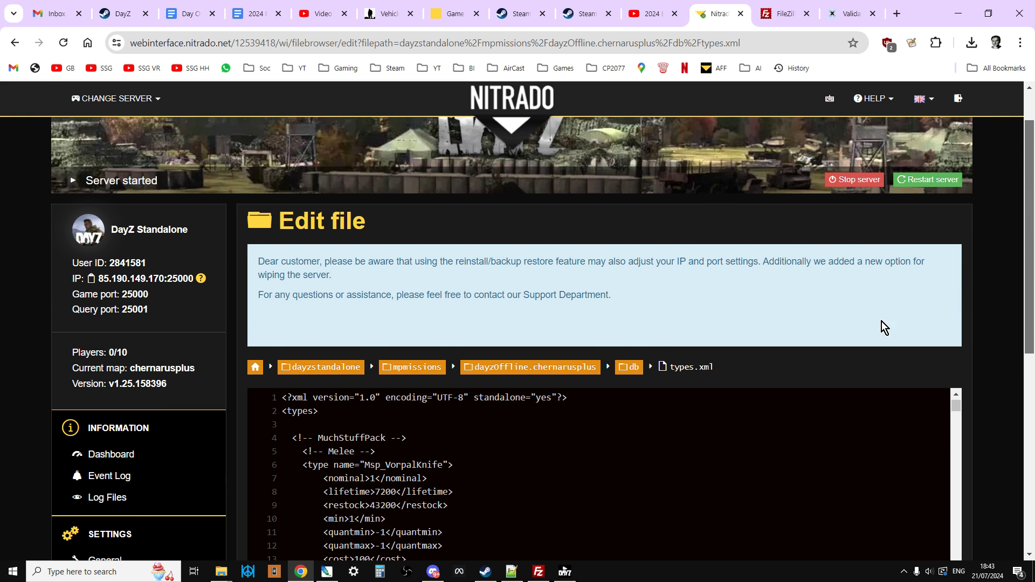
click(400, 368)
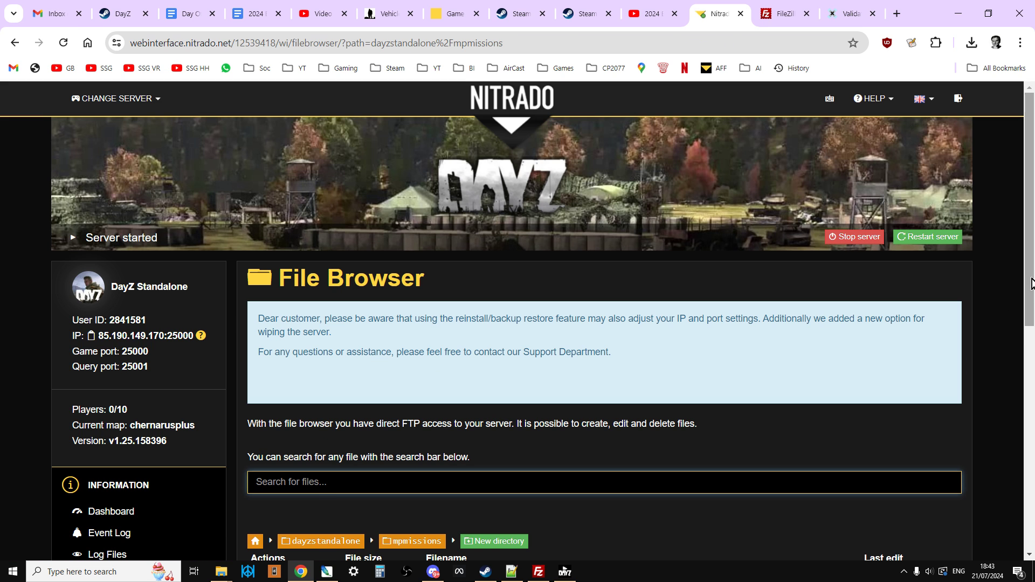
Open the server's general settings and place the cursor in the Additional mods field.
drag(1033, 284, 1033, 401)
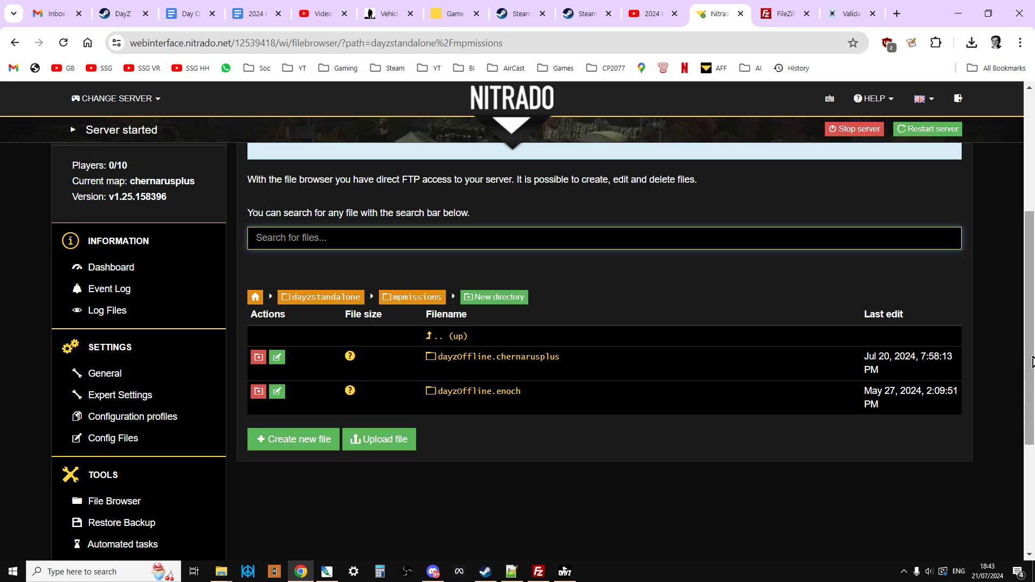
scroll(1031, 341, down, 1)
drag(1031, 341, 1032, 356)
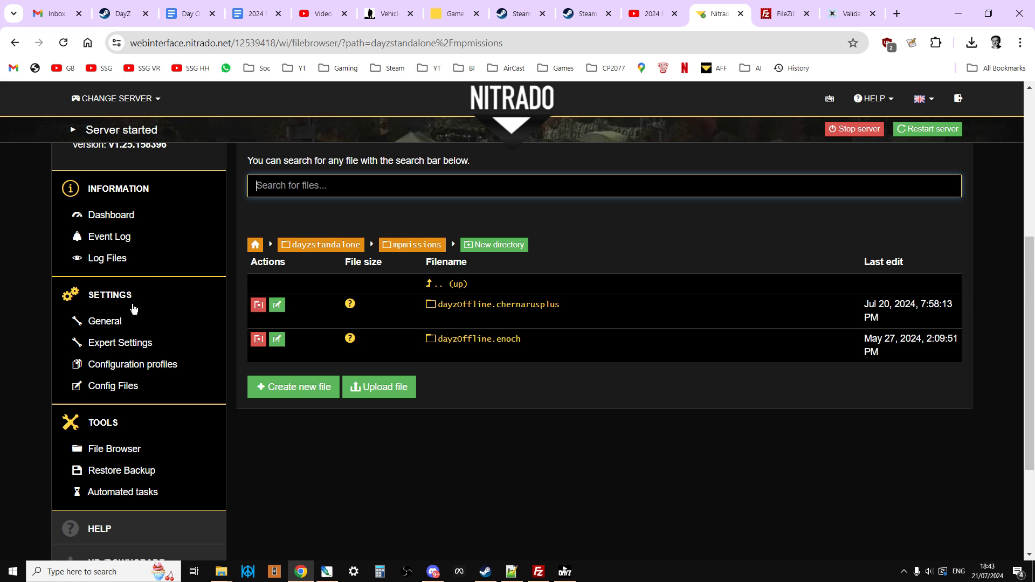
click(105, 322)
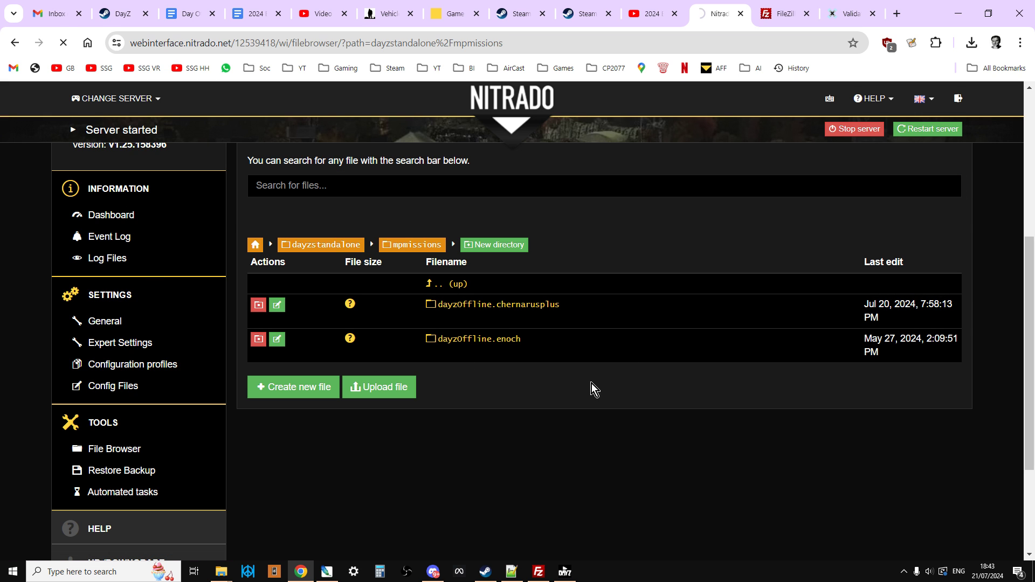
scroll(719, 371, down, 5)
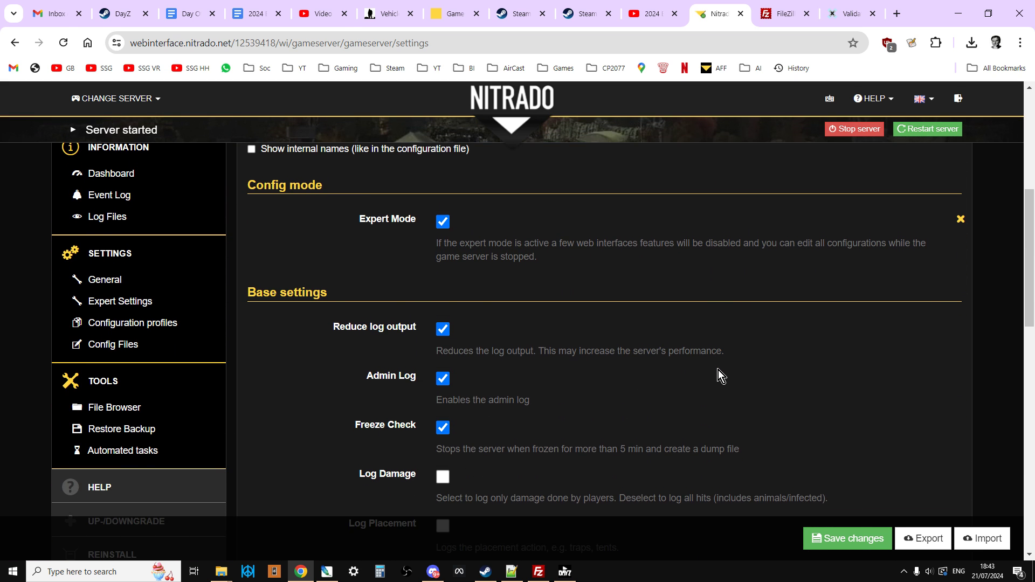
scroll(718, 370, down, 10)
click(491, 282)
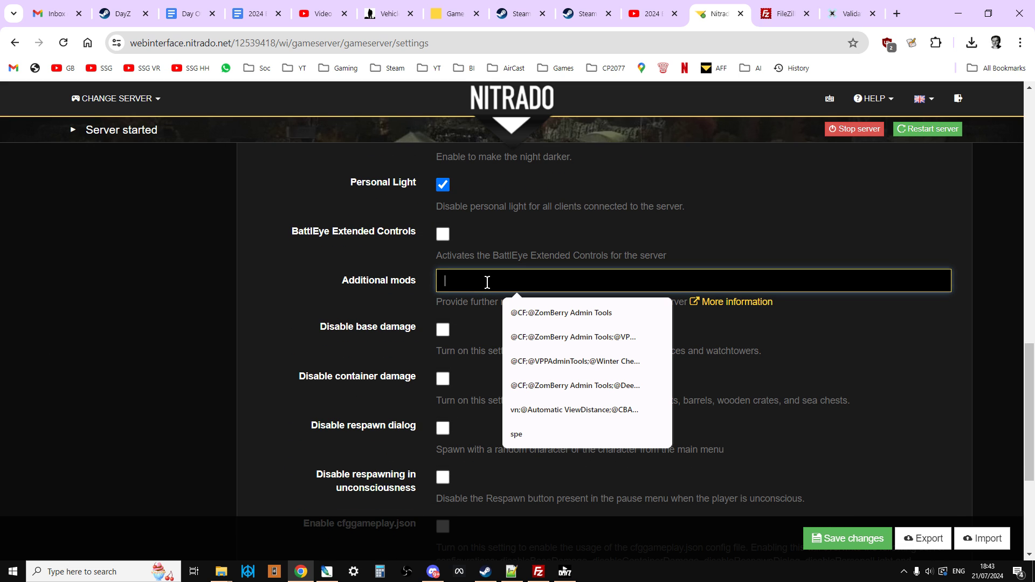
click(224, 576)
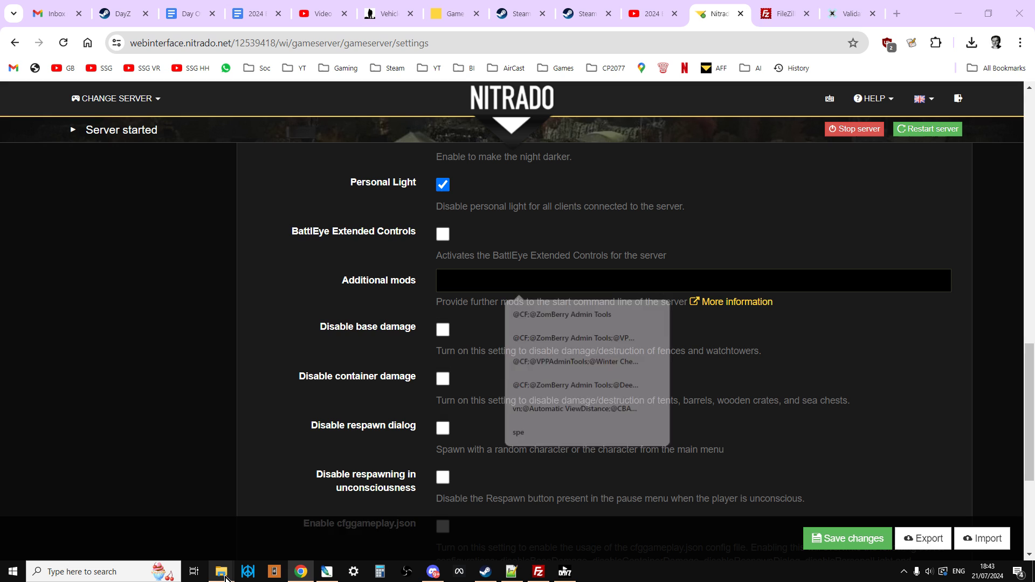
click(119, 539)
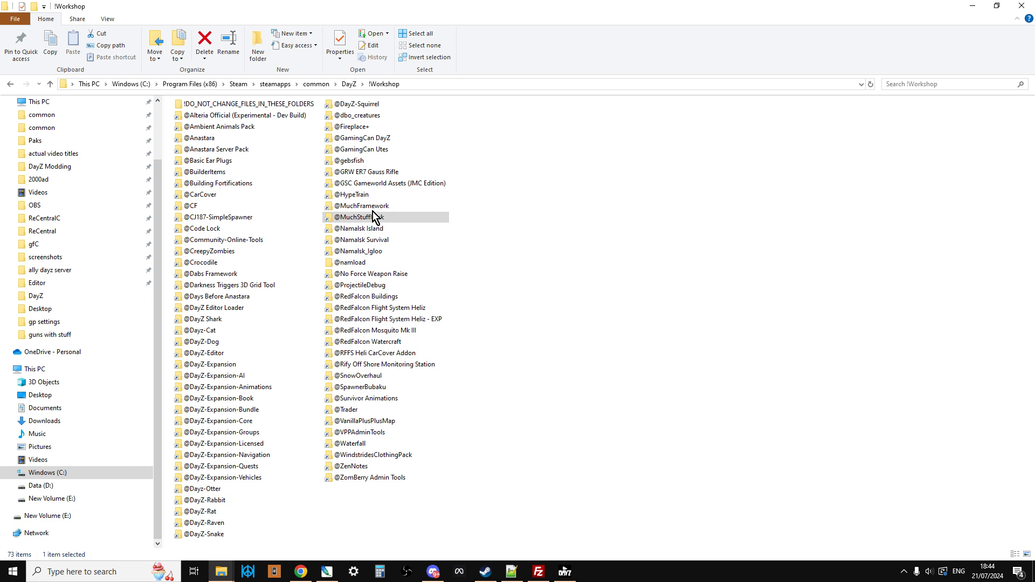
click(372, 206)
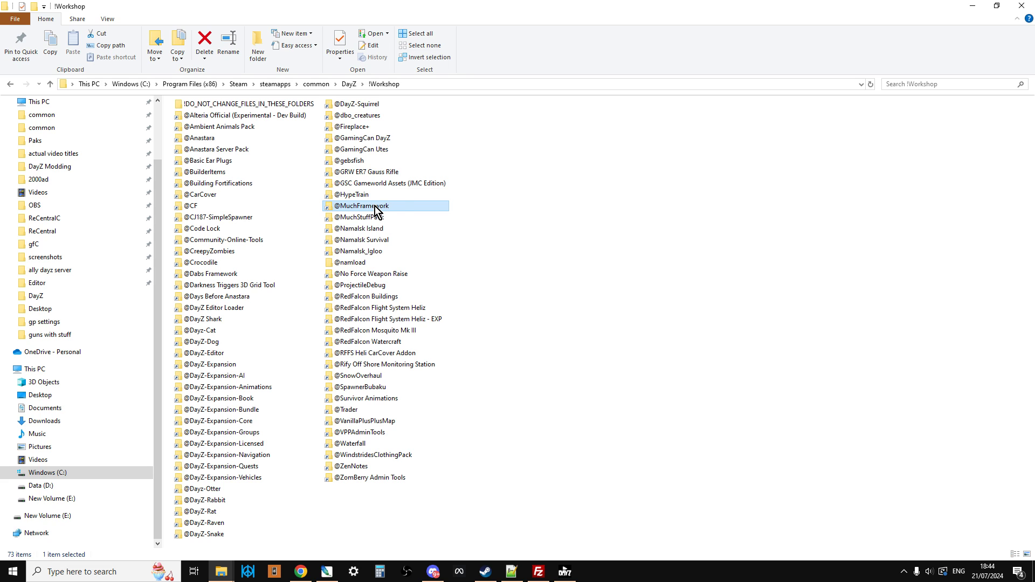
click(374, 205)
right_click(372, 206)
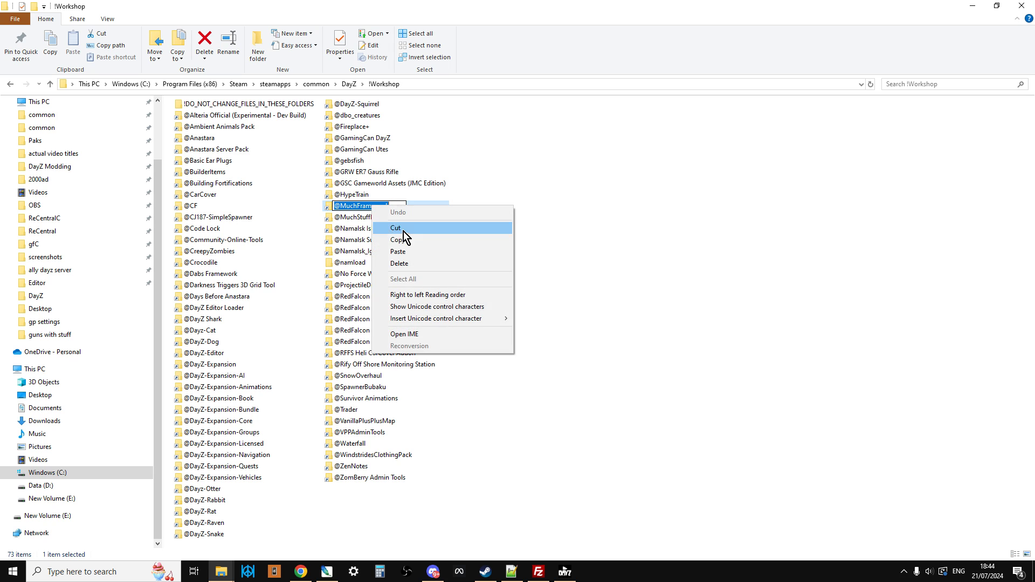
click(410, 243)
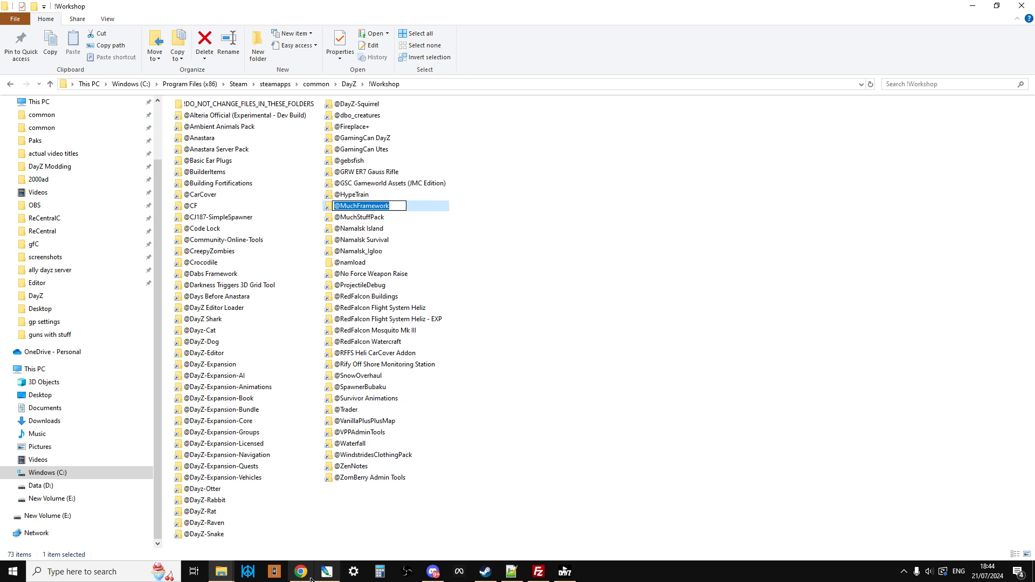
mouse_move(308, 576)
click(302, 515)
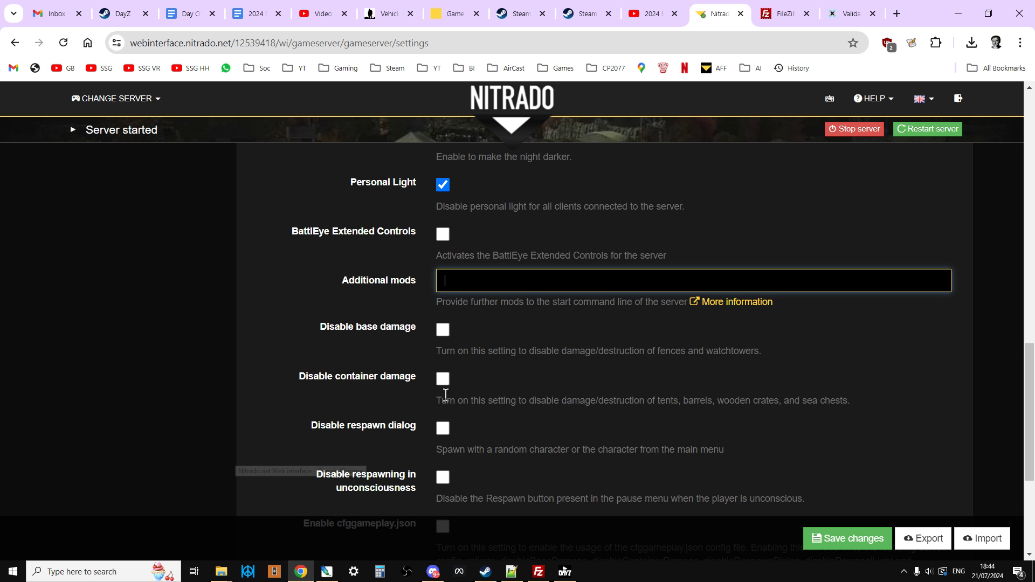
right_click(460, 280)
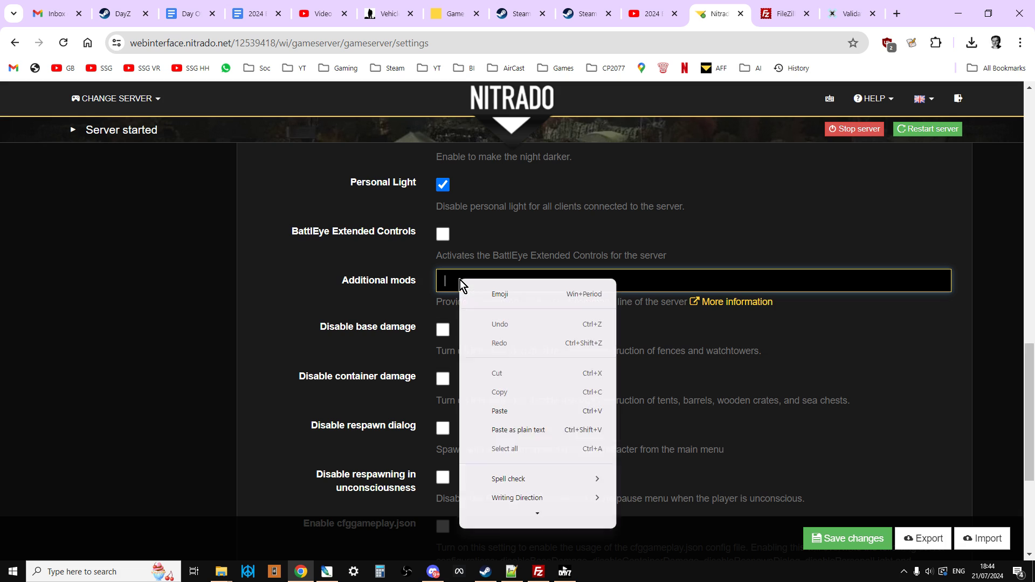
click(500, 415)
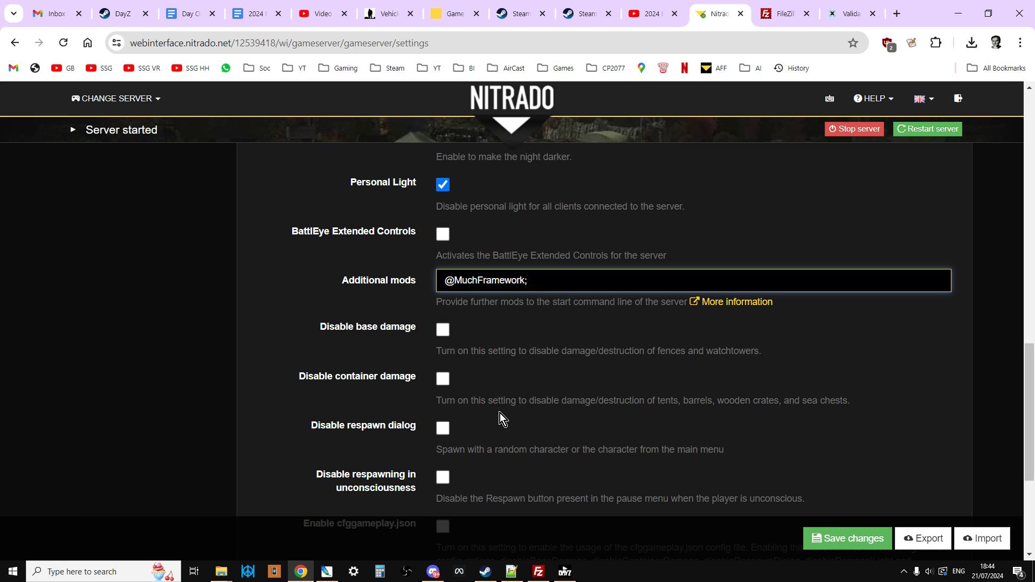
click(222, 573)
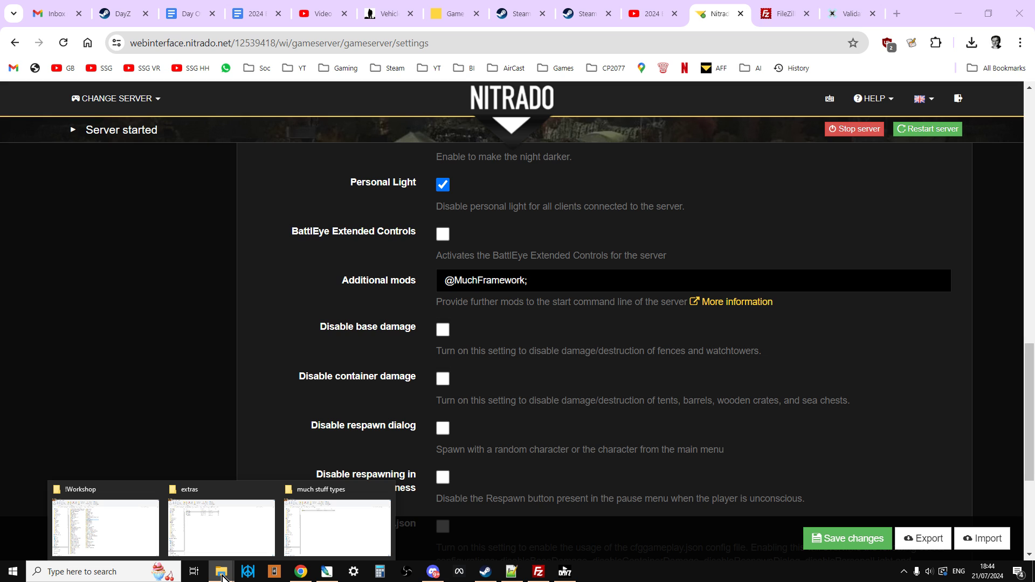
click(153, 529)
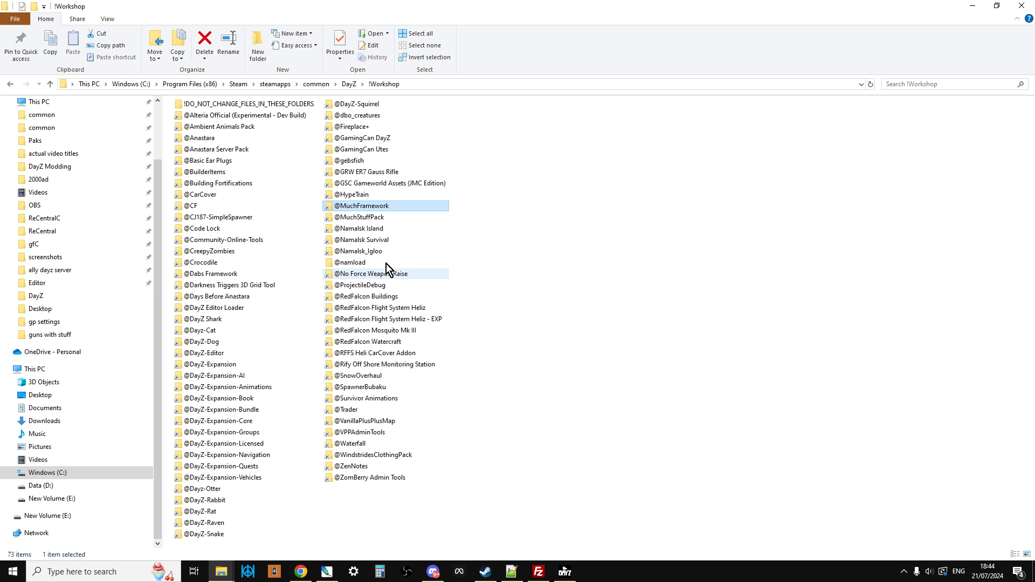
click(365, 217)
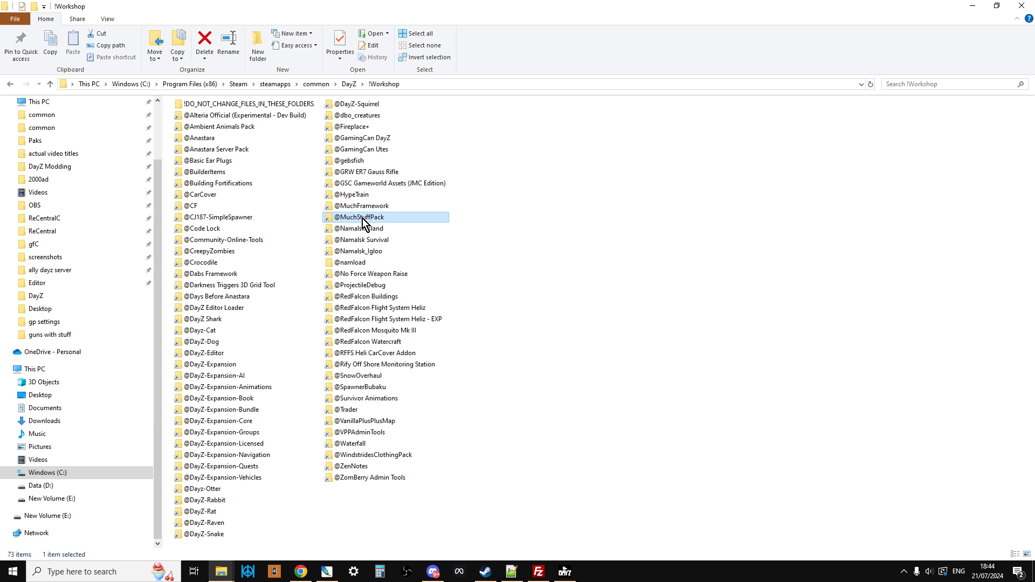
click(365, 217)
right_click(362, 218)
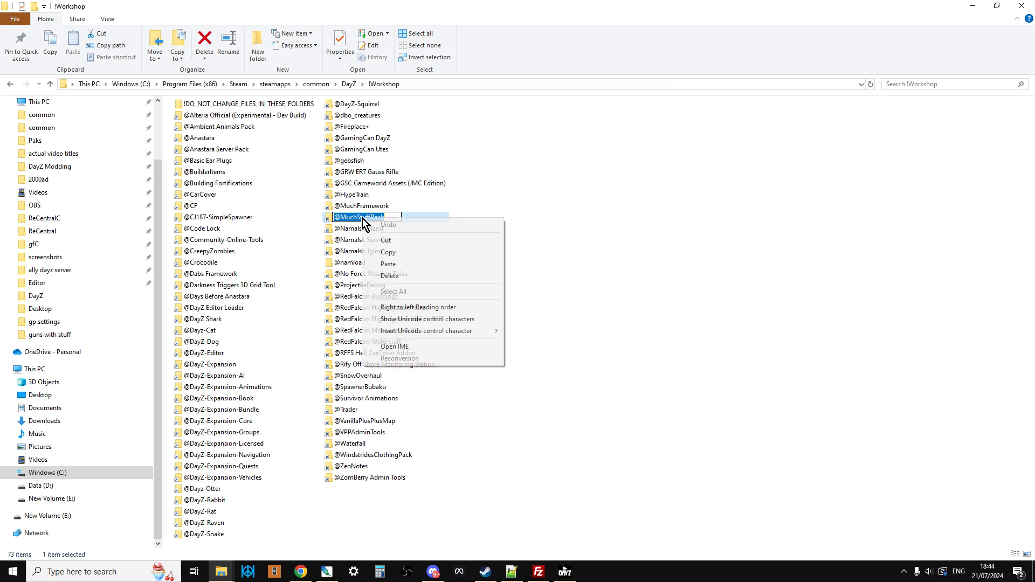
click(389, 257)
click(460, 309)
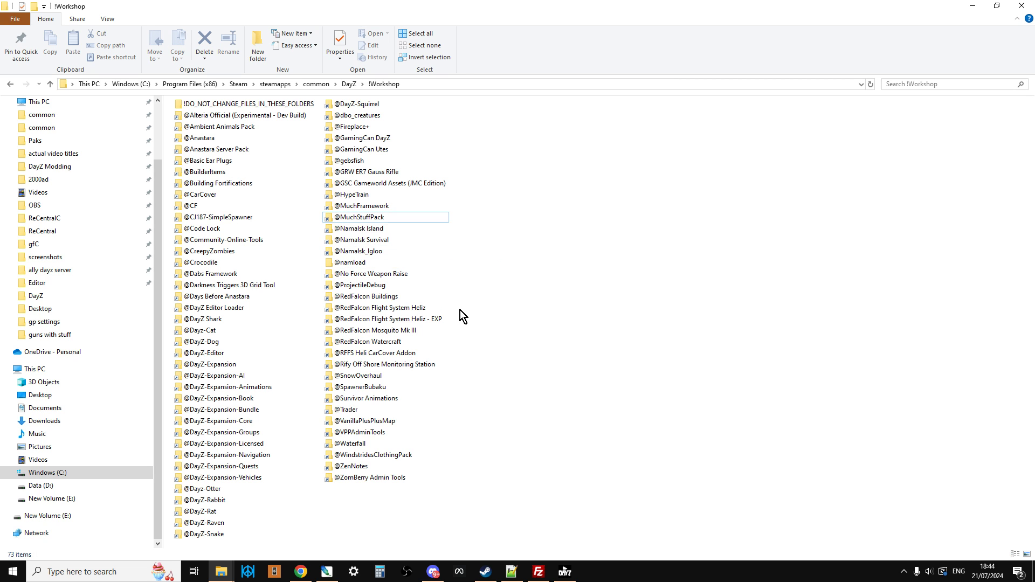
click(295, 576)
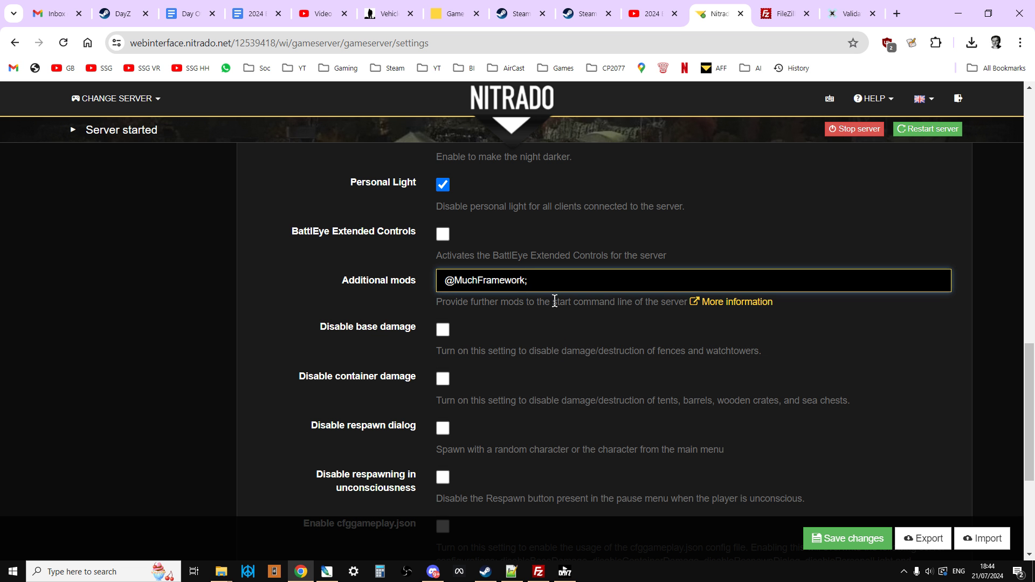
key(ctrl+v)
scroll(583, 316, down, 1)
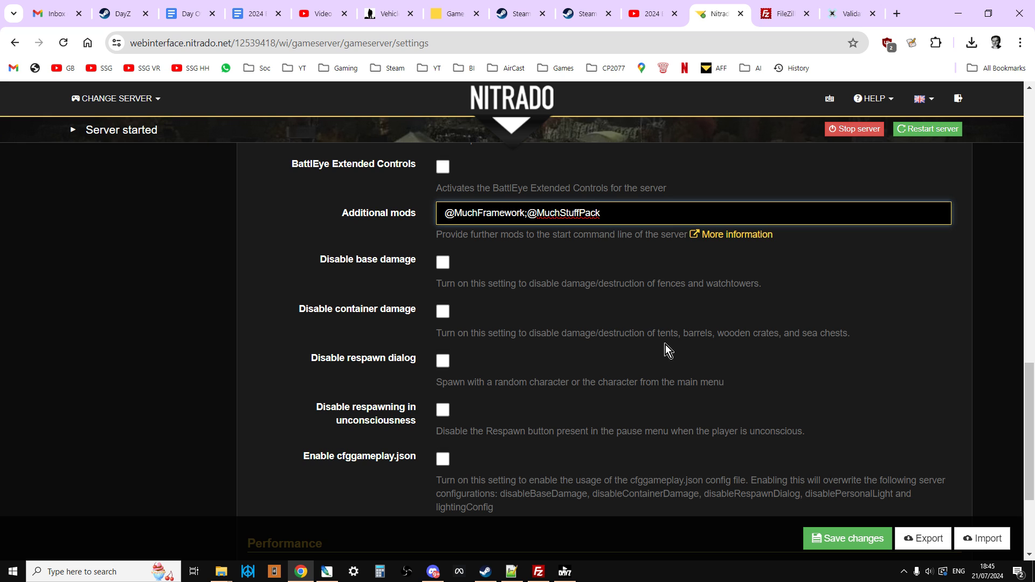
Save the additional mods setting, enable cfggameplay.json, and save the server settings again.
click(837, 531)
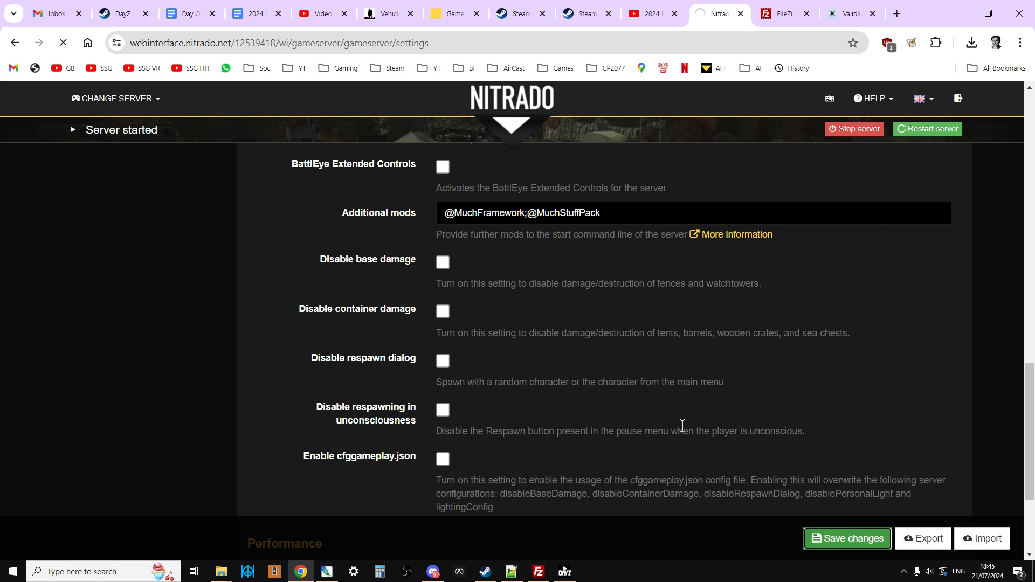
scroll(683, 429, down, 20)
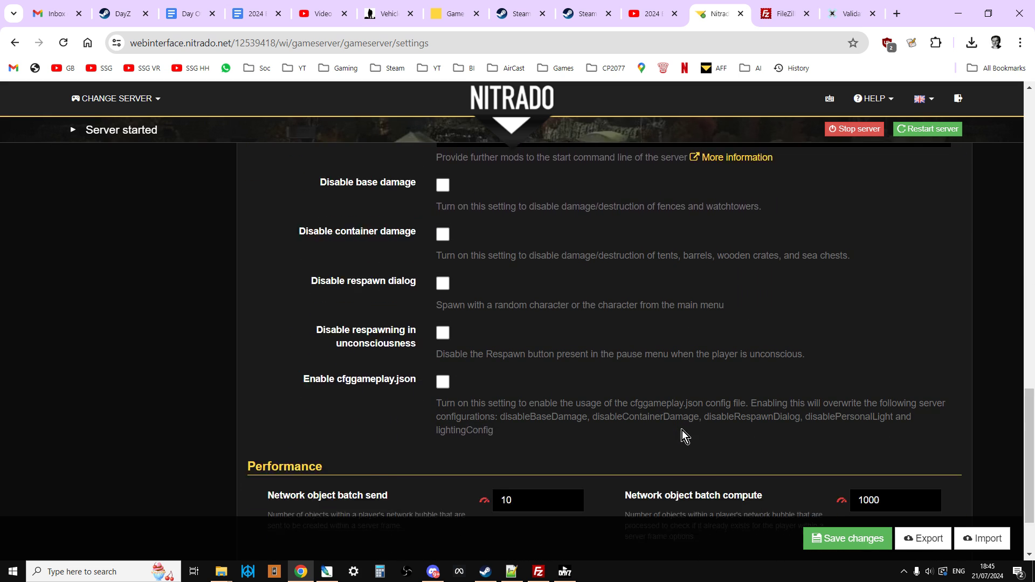
scroll(682, 430, down, 2)
click(444, 295)
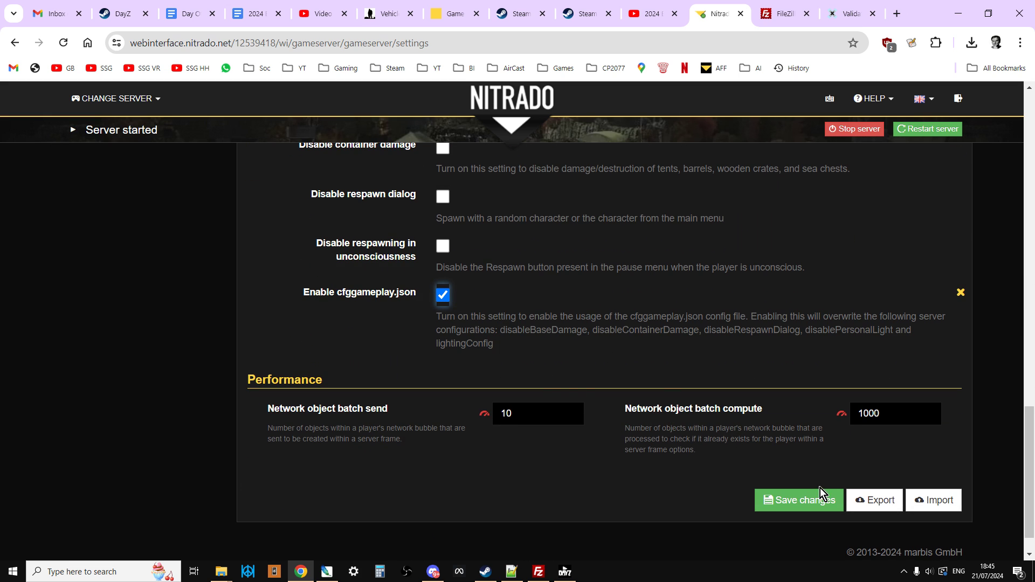
click(820, 499)
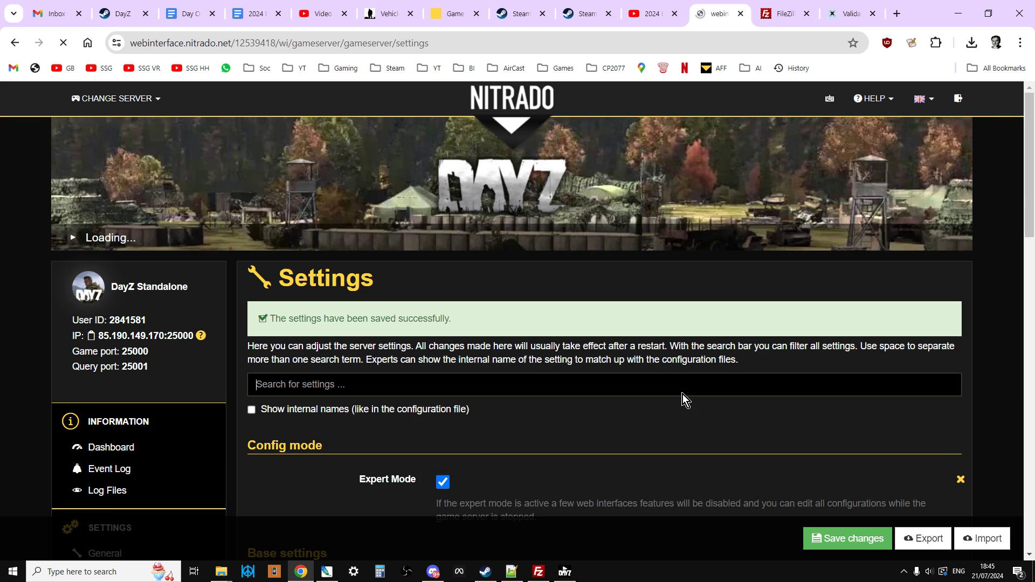
scroll(685, 386, down, 6)
scroll(684, 387, down, 10)
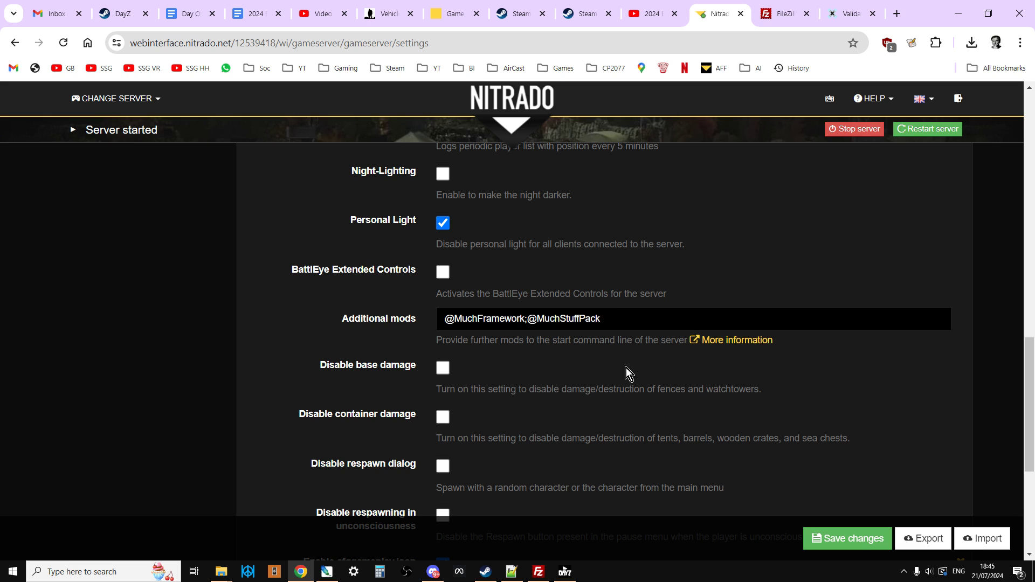
click(542, 575)
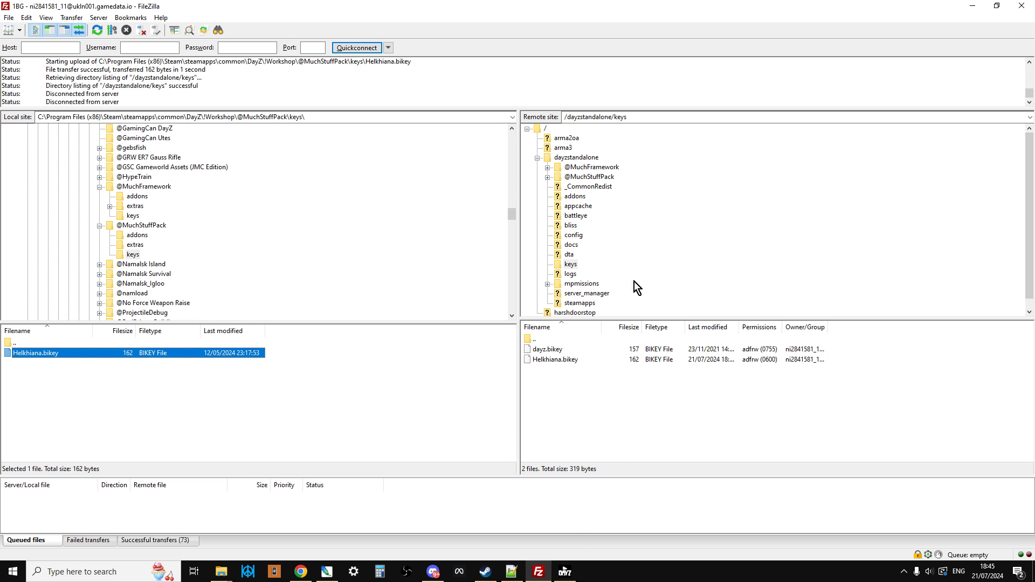
click(582, 166)
click(576, 176)
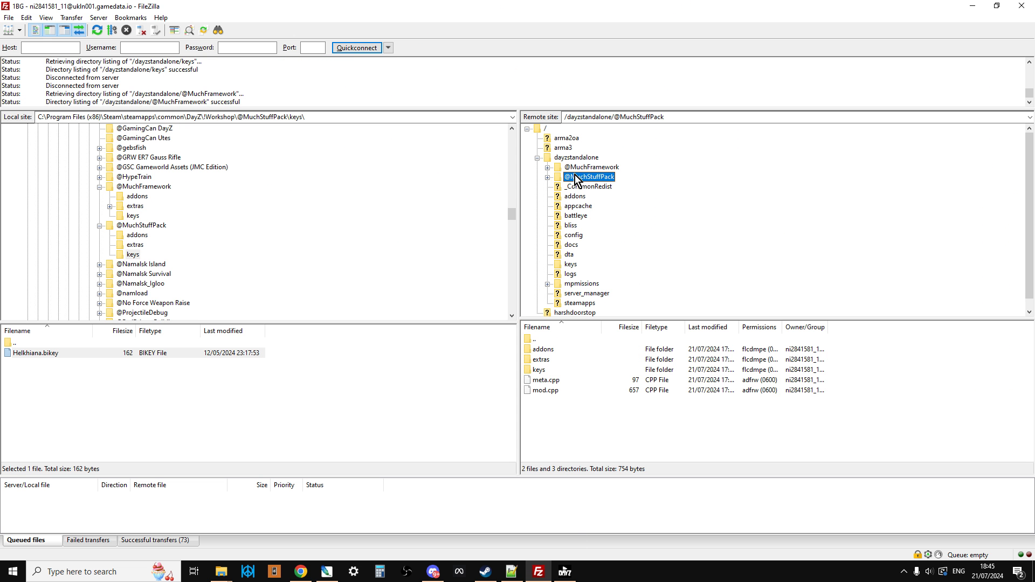
click(575, 169)
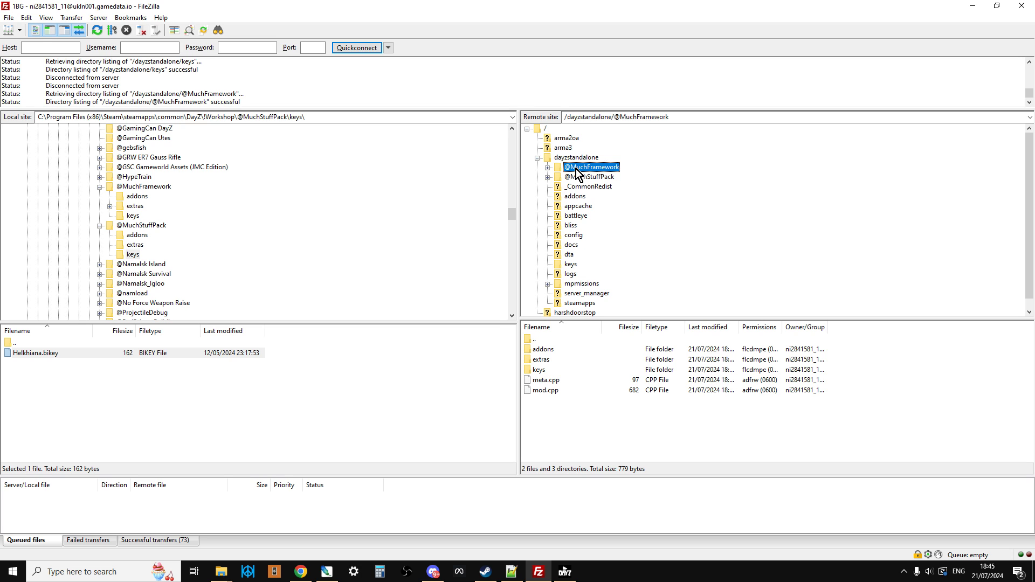
Return to the Nitrado settings in Chrome and restart the server.
click(301, 572)
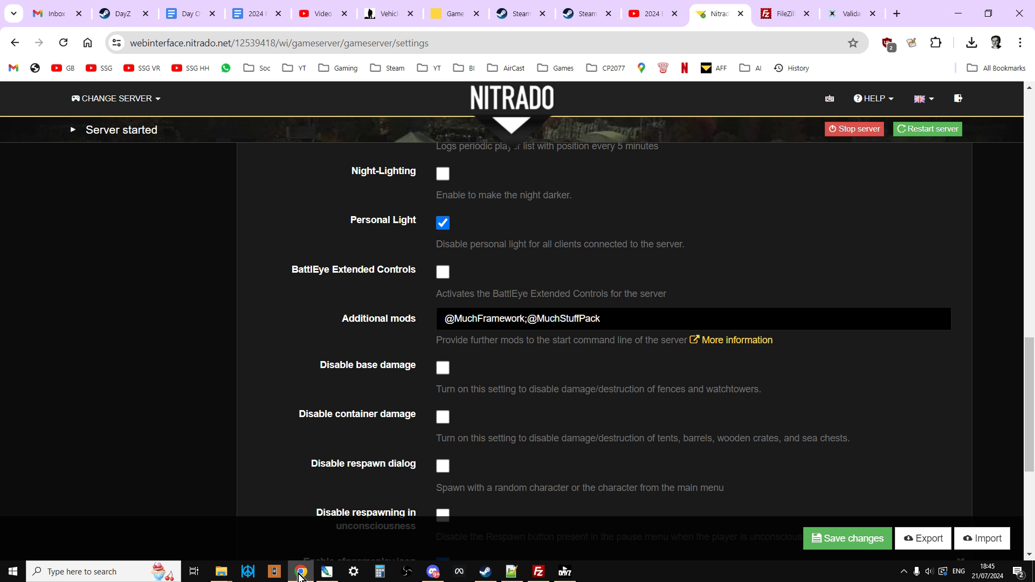
click(933, 129)
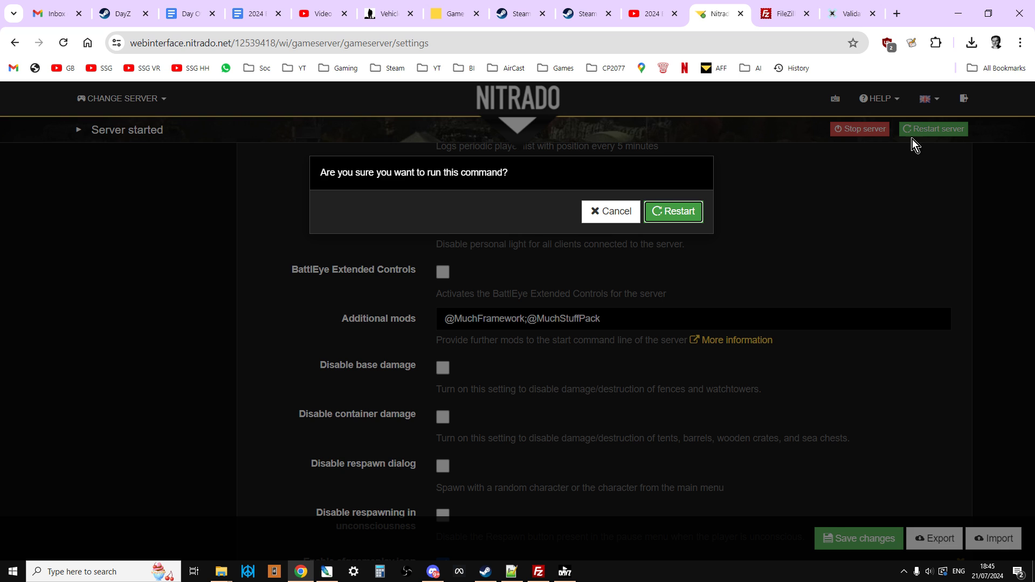
click(681, 213)
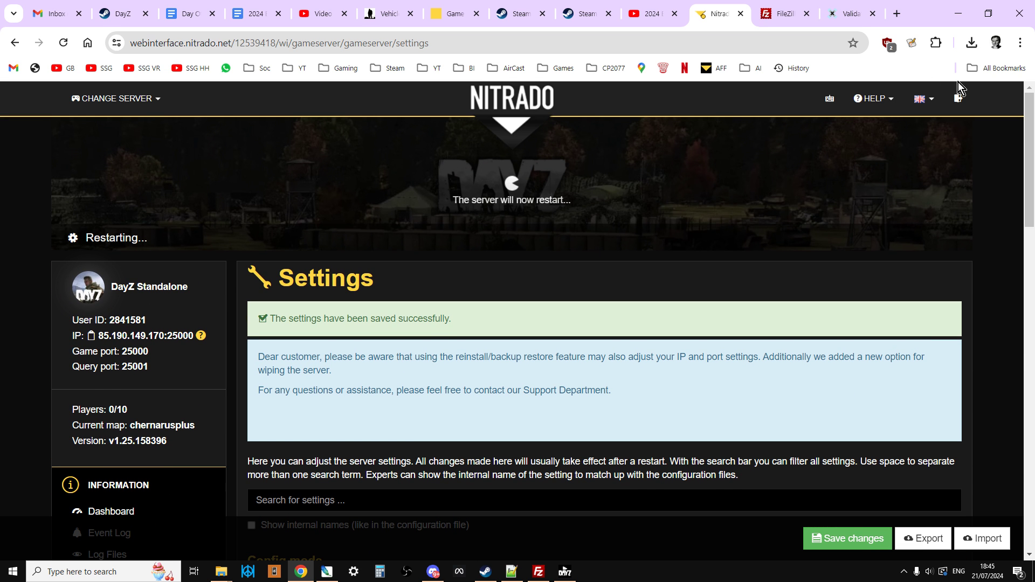
Review the Steam Workshop pages of MuchFramework and MuchStuffPack and the FileZilla project website.
click(593, 15)
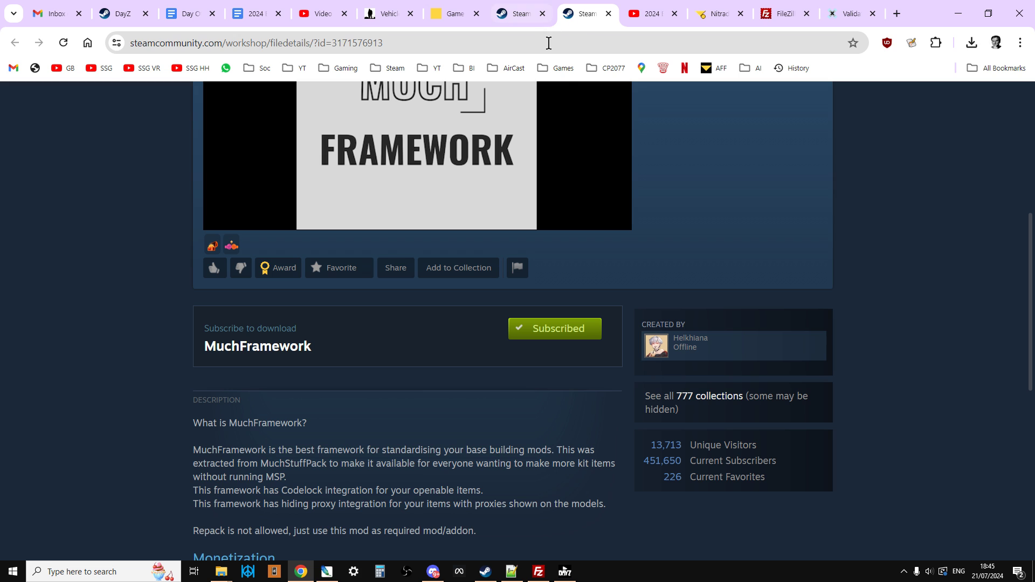
click(509, 15)
scroll(1, 395, up, 8)
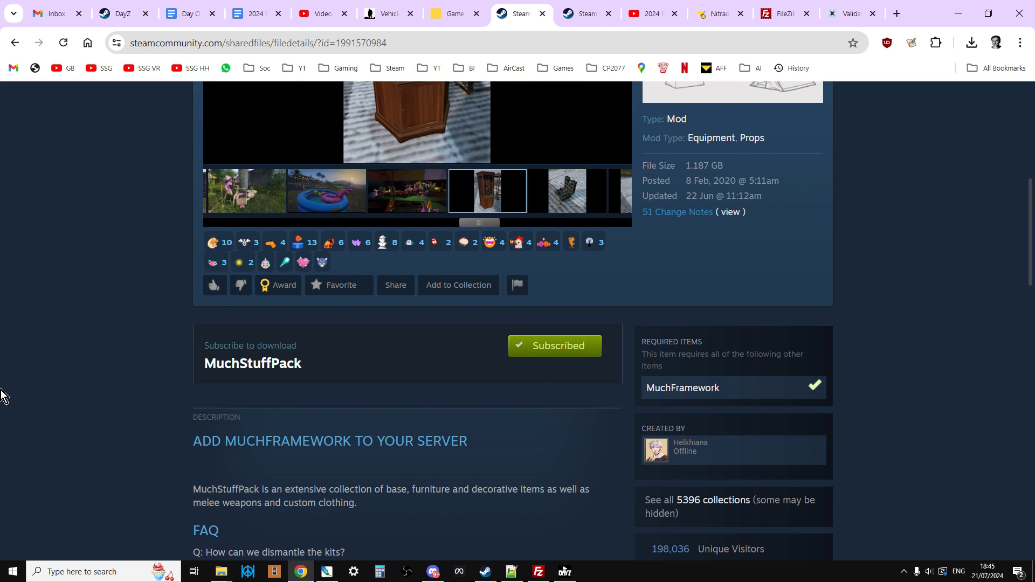
scroll(1, 395, up, 2)
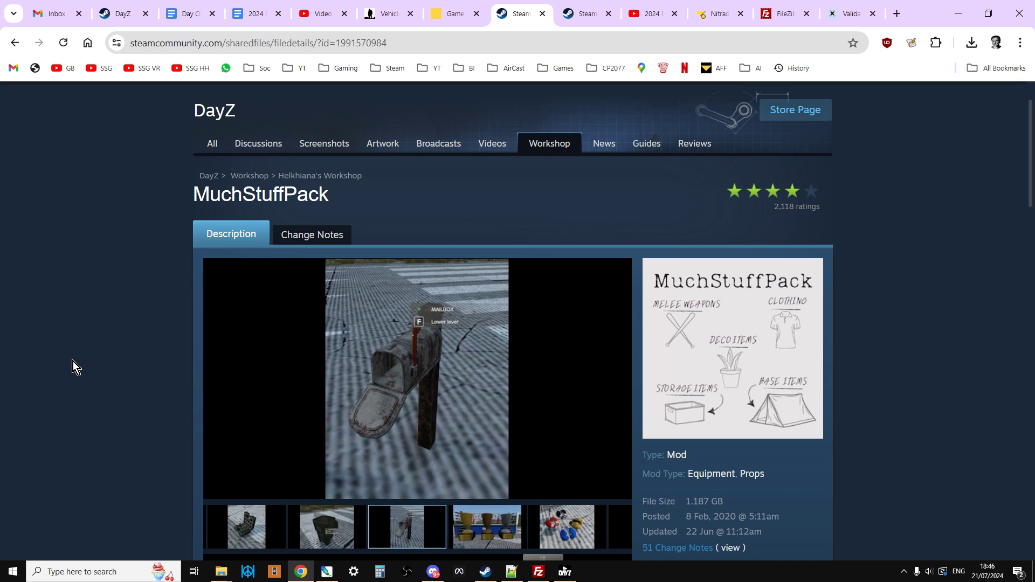
click(778, 16)
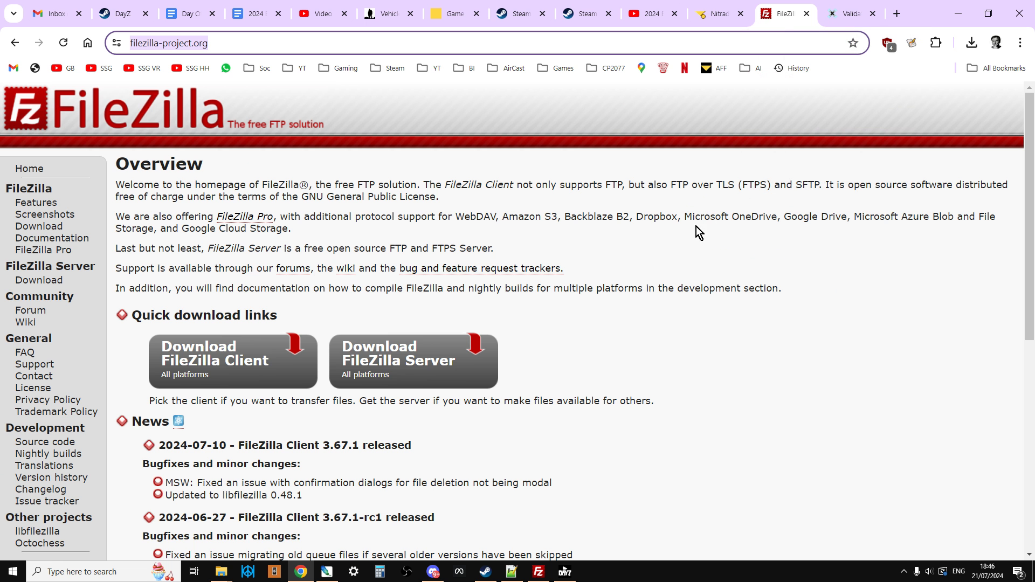
Switch to FileZilla and examine the remote dayzstandalone folder's config directory, including its DataCache and Users subfolders.
click(542, 576)
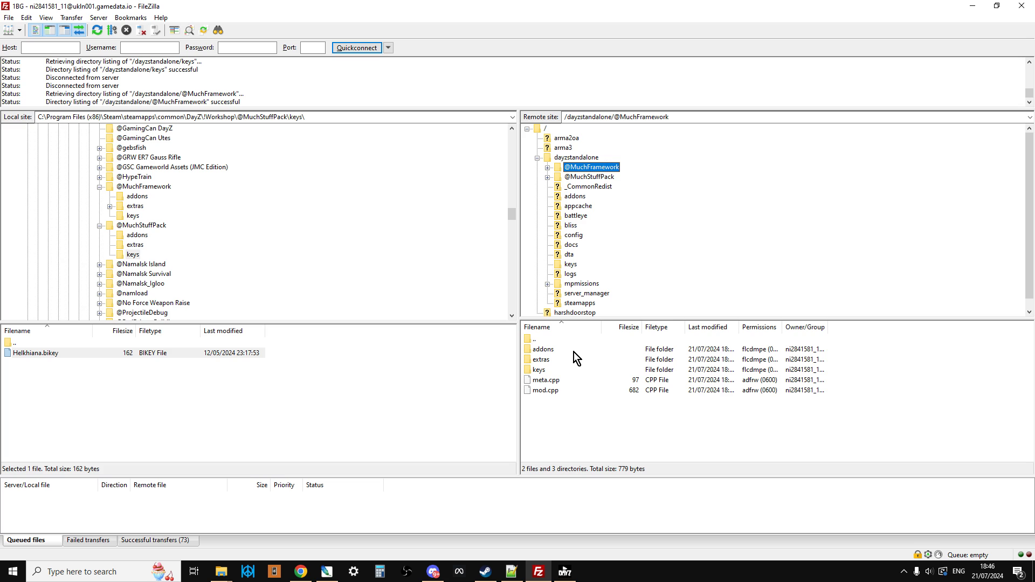
click(570, 237)
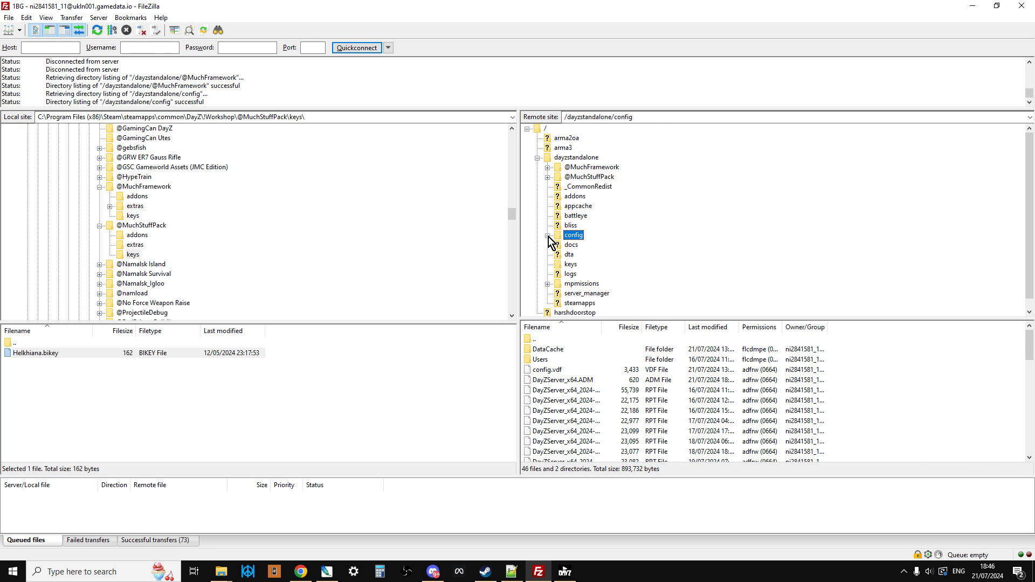
click(547, 235)
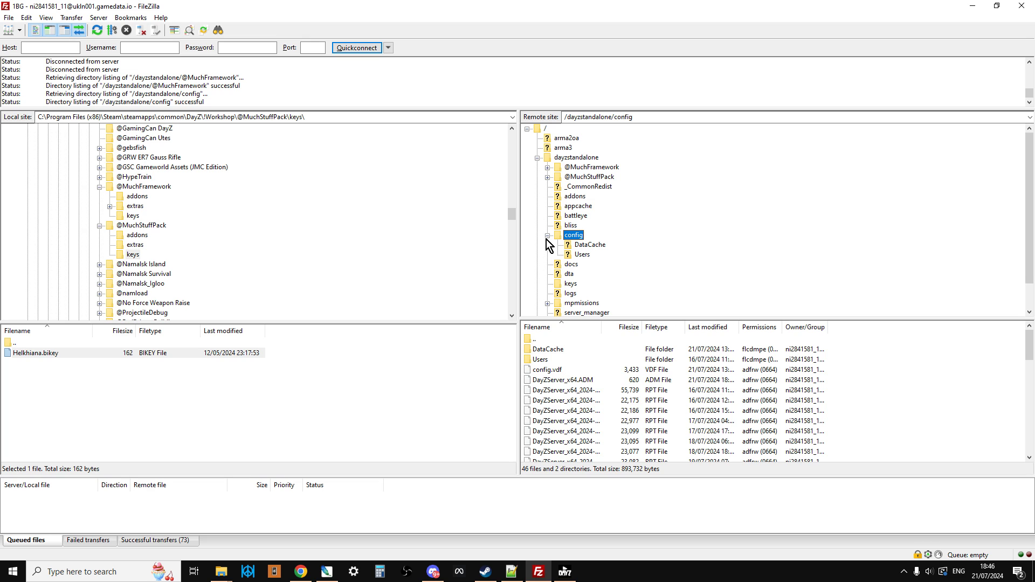
click(547, 236)
click(577, 158)
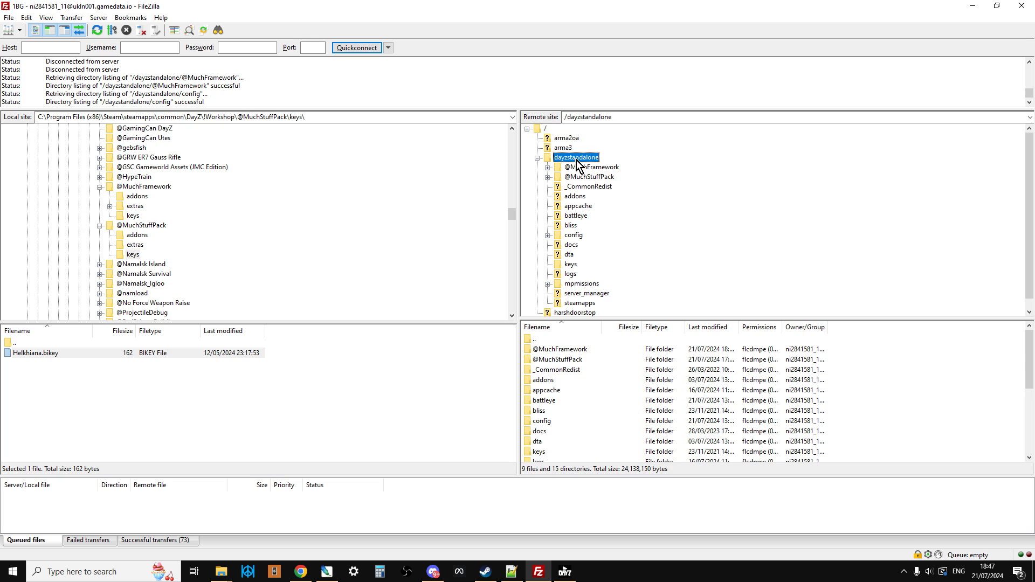
click(547, 236)
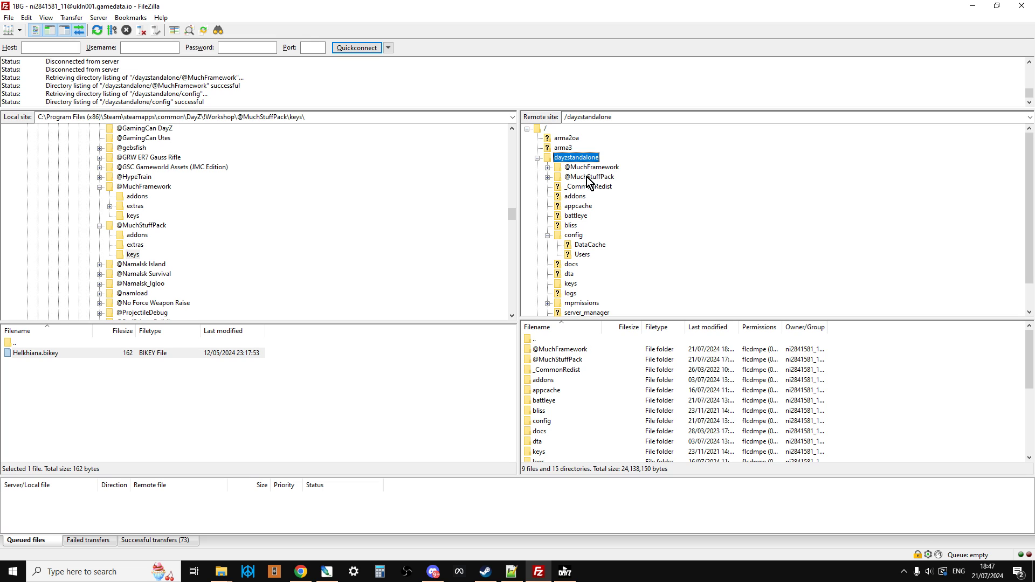
click(582, 247)
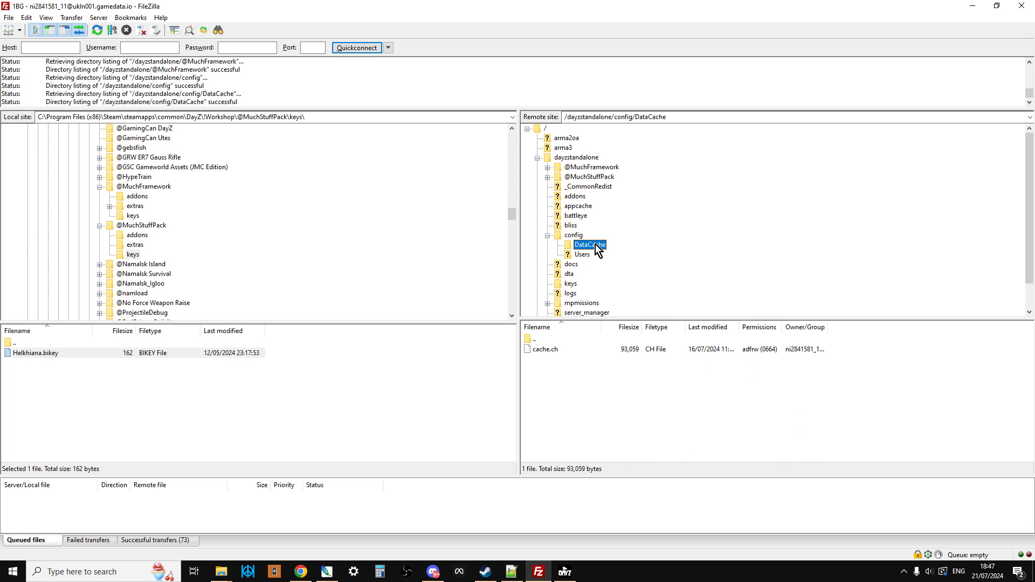
click(583, 256)
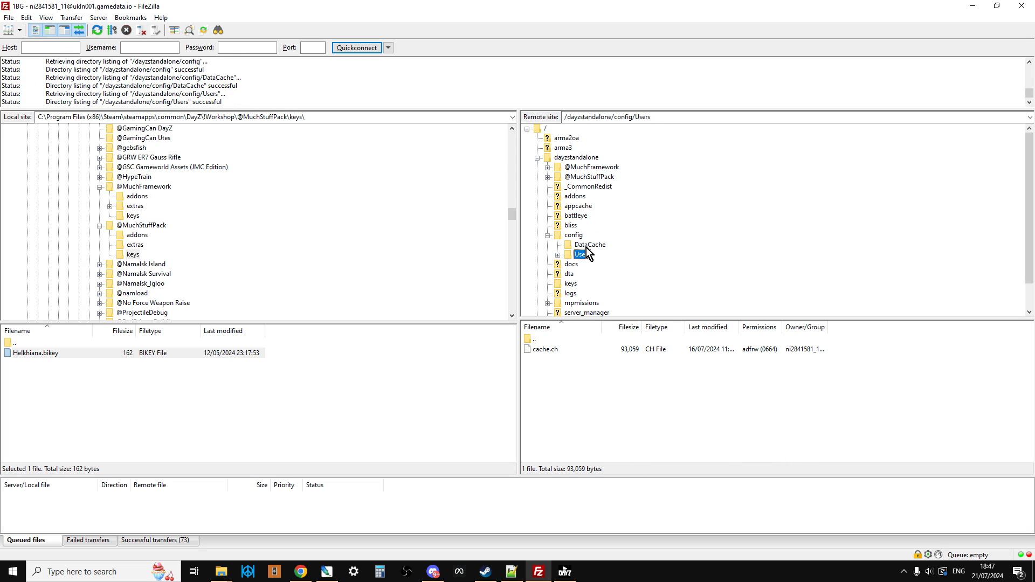
click(587, 248)
click(584, 255)
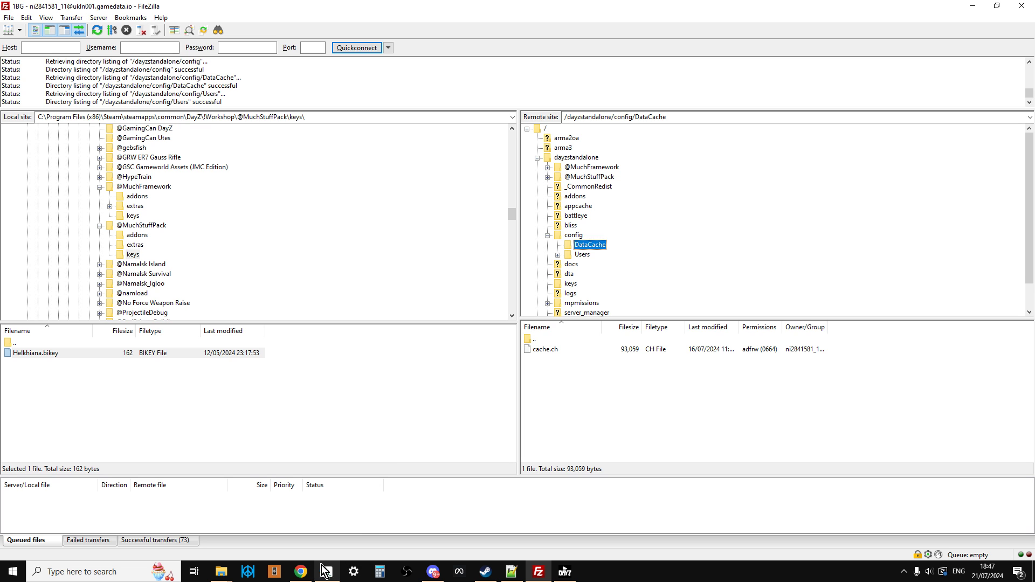
Switch back to Chrome and view the MuchFramework page followed by the MuchStuffPack page on the Steam Workshop.
click(301, 572)
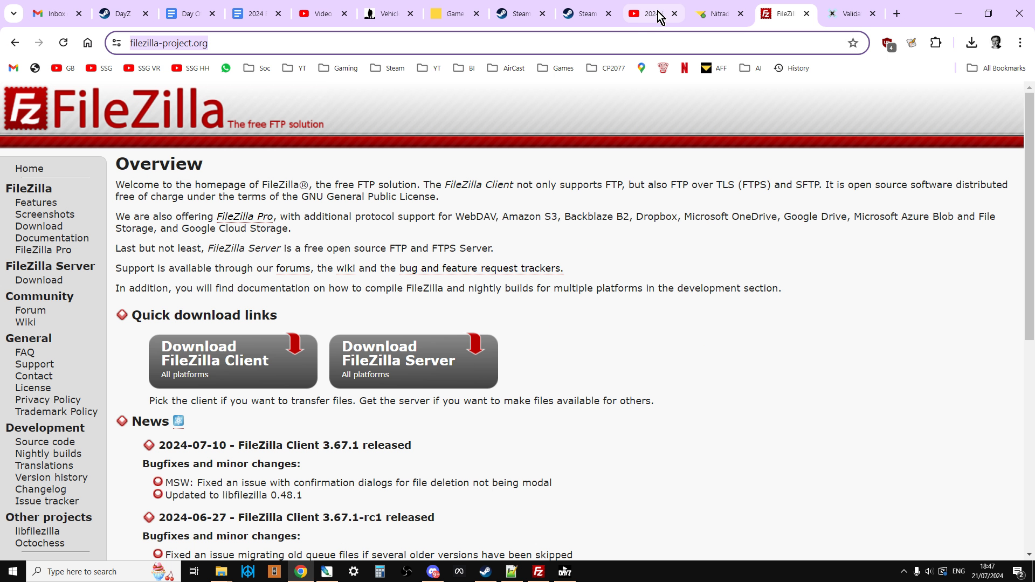
click(573, 14)
scroll(764, 380, up, 2)
scroll(765, 380, up, 2)
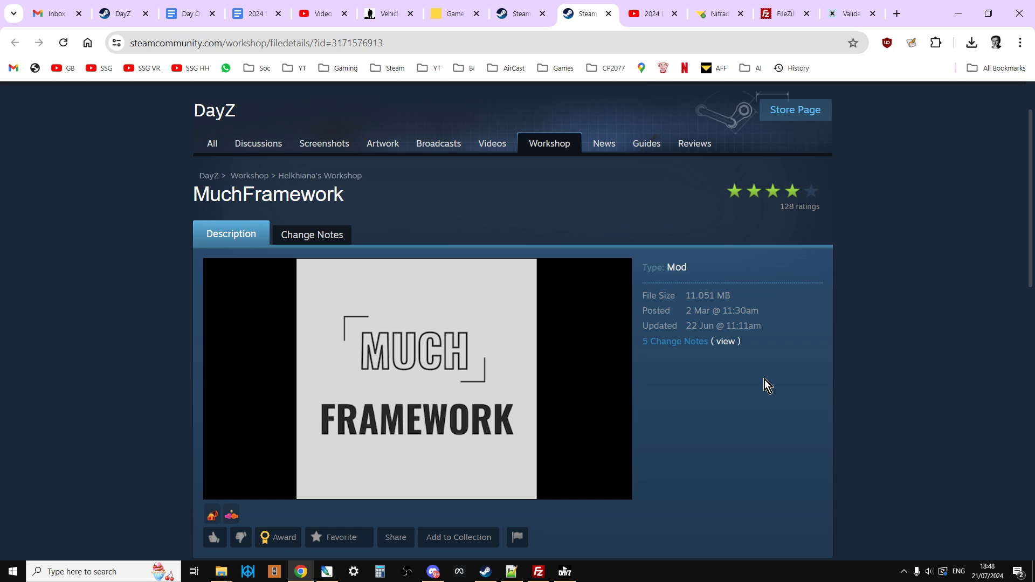
click(518, 14)
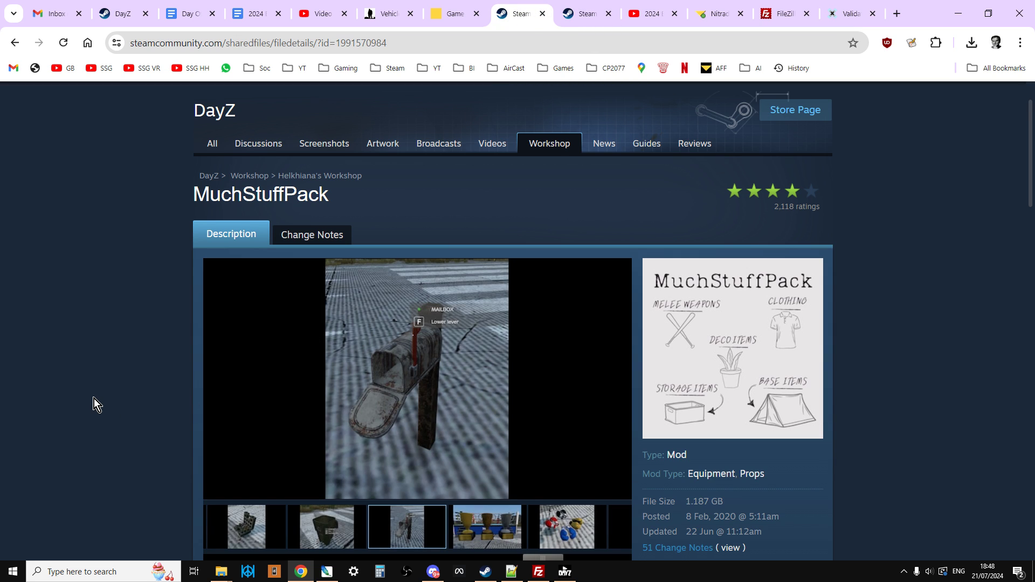